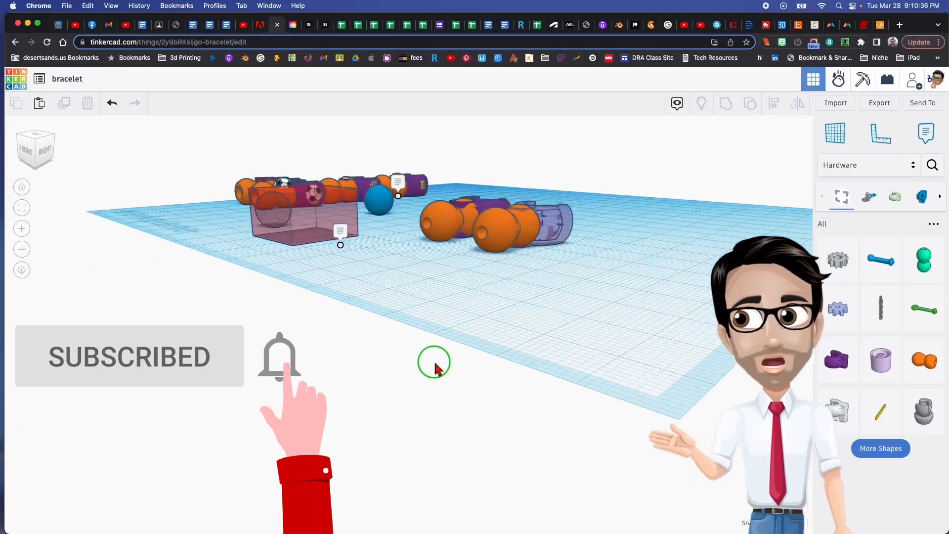
Add a Socket and a Seated Ball connector from the Hardware shapes to the free workplane area beside the two plain links.
right_drag(435, 364, 457, 395)
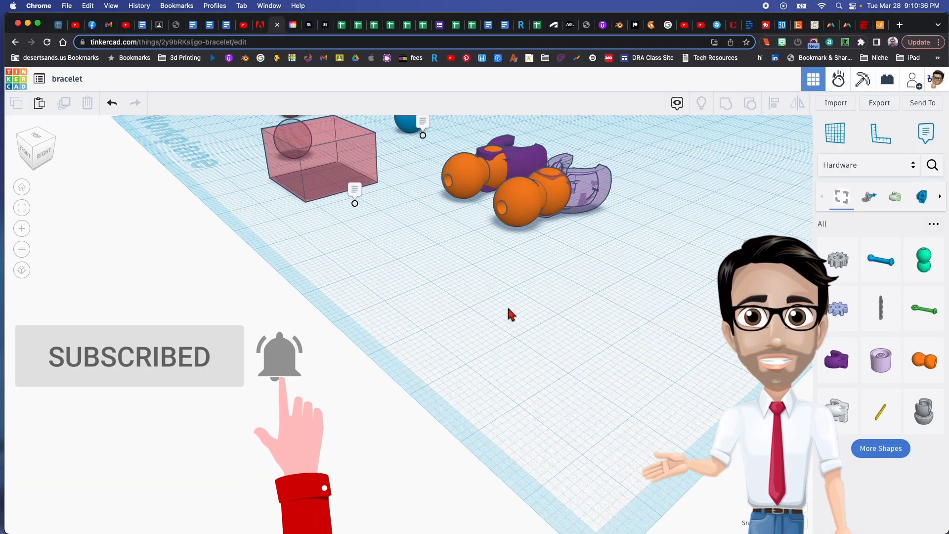
middle_drag(510, 315, 425, 377)
right_drag(411, 333, 502, 322)
right_drag(452, 299, 447, 319)
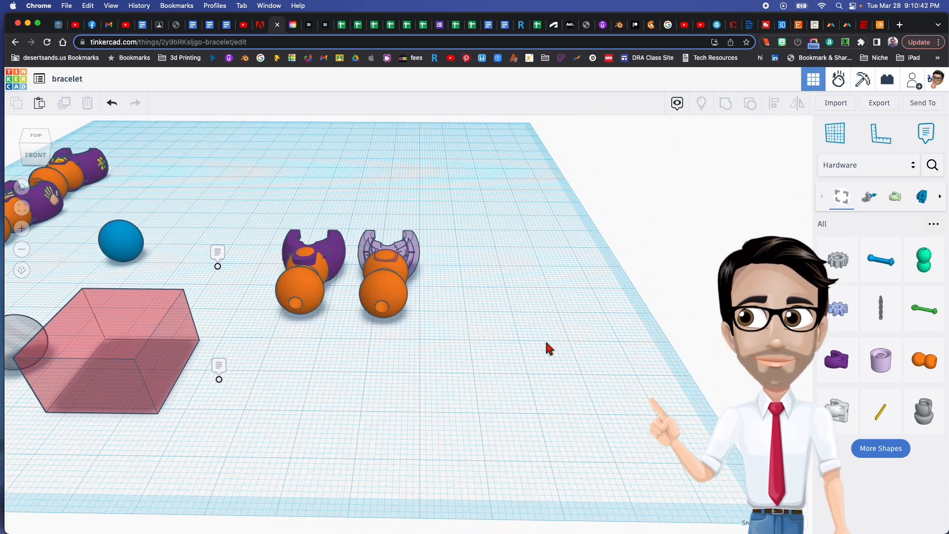
click(911, 164)
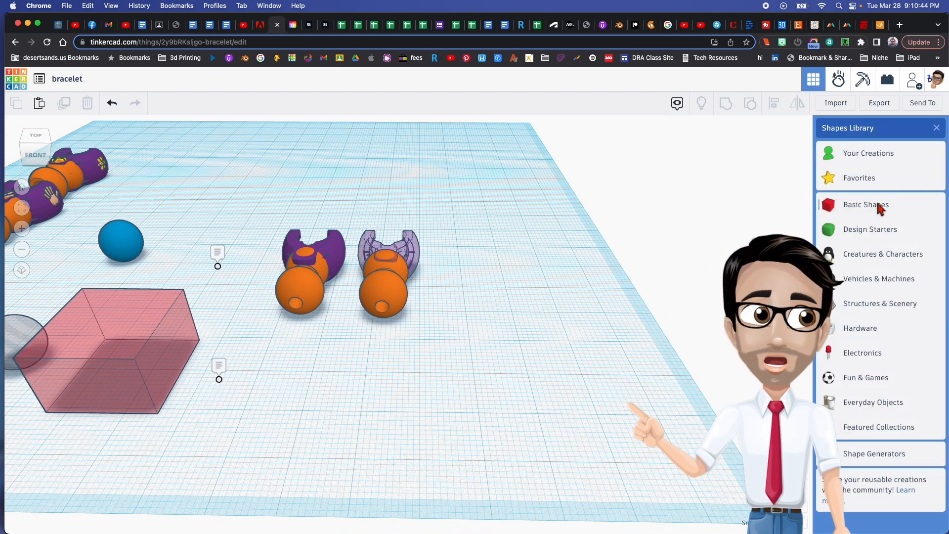
click(877, 204)
click(914, 166)
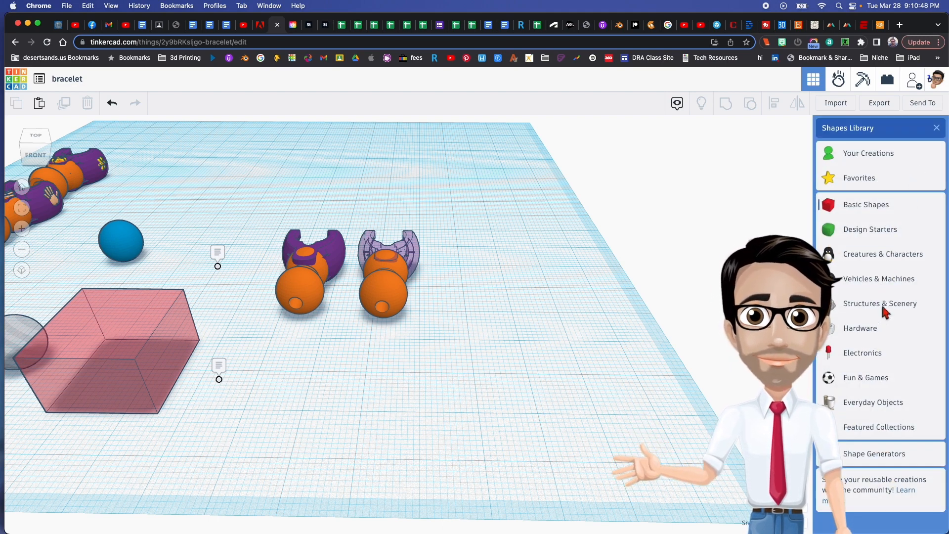
click(872, 333)
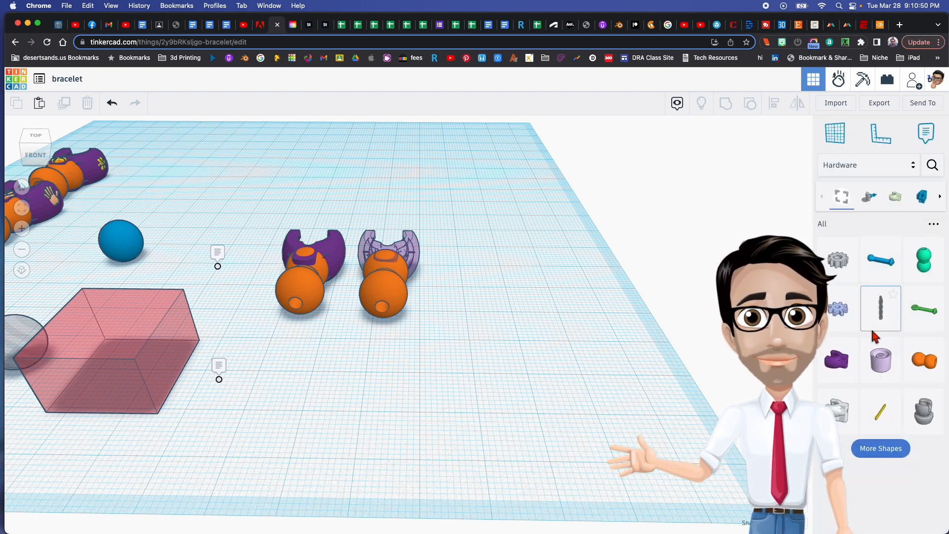
drag(846, 368, 503, 346)
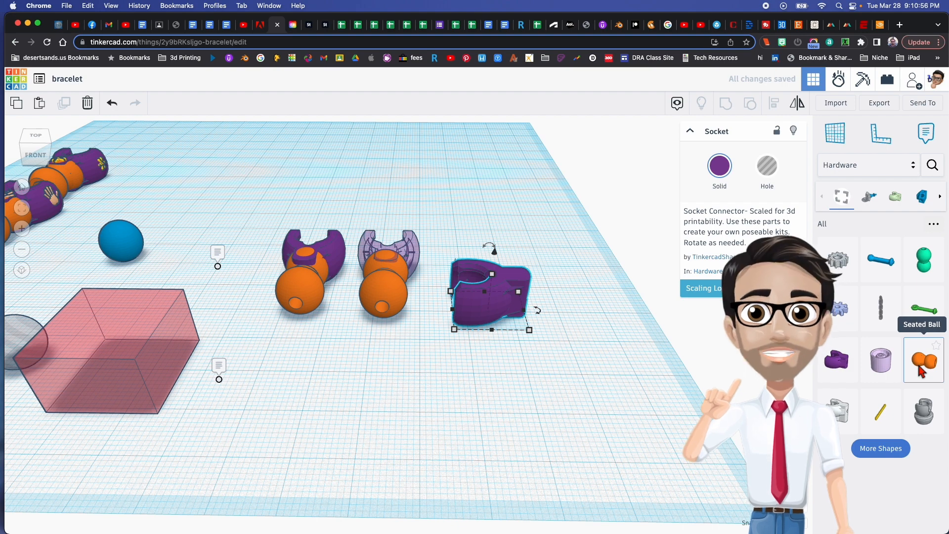
drag(920, 371, 551, 386)
Rotate the new socket flat on the workplane so its open jaws point the same way as the neighbouring links.
click(513, 303)
drag(536, 311, 481, 265)
right_drag(496, 265, 471, 321)
middle_drag(495, 235, 466, 282)
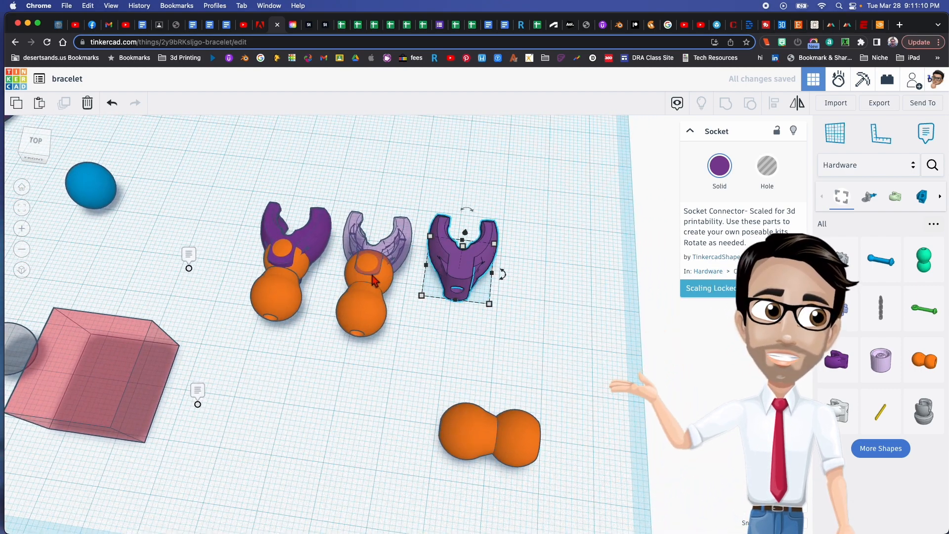
Turn the new seated ball lengthwise and move it into the closed end of the new socket, matching the neighbouring links.
right_drag(389, 279, 394, 269)
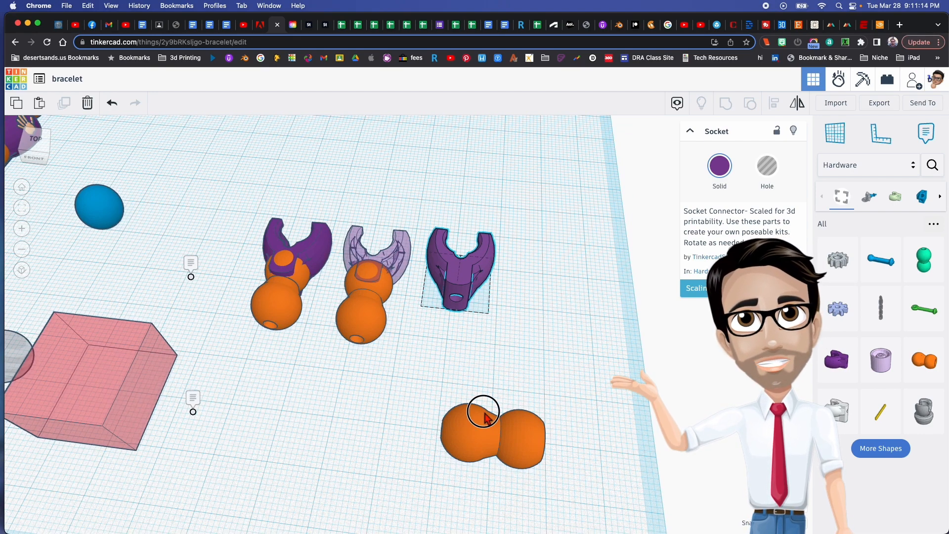
click(518, 437)
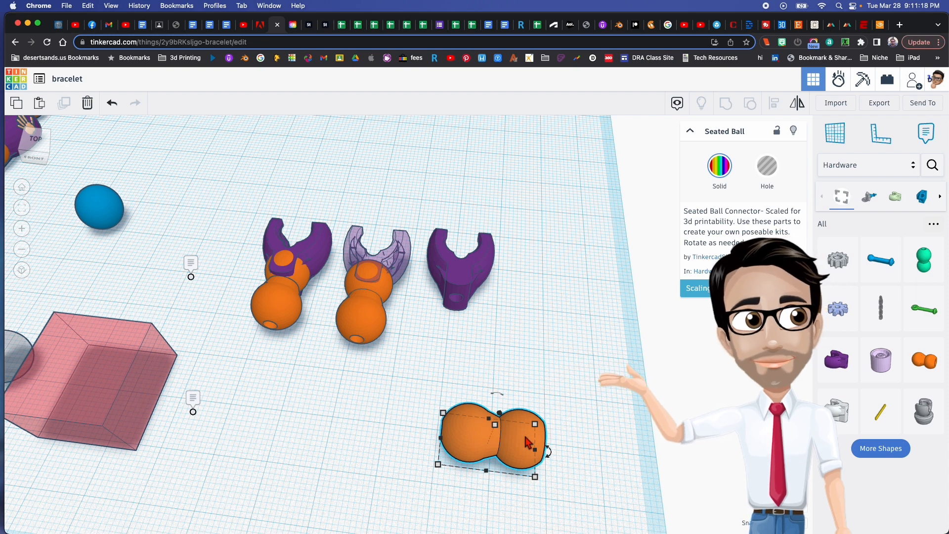
drag(527, 441, 489, 365)
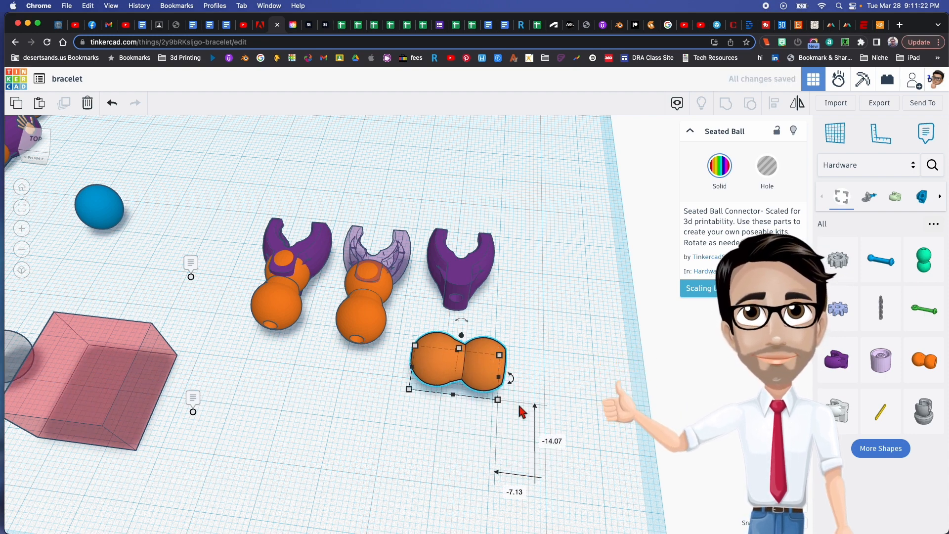
drag(512, 385, 468, 293)
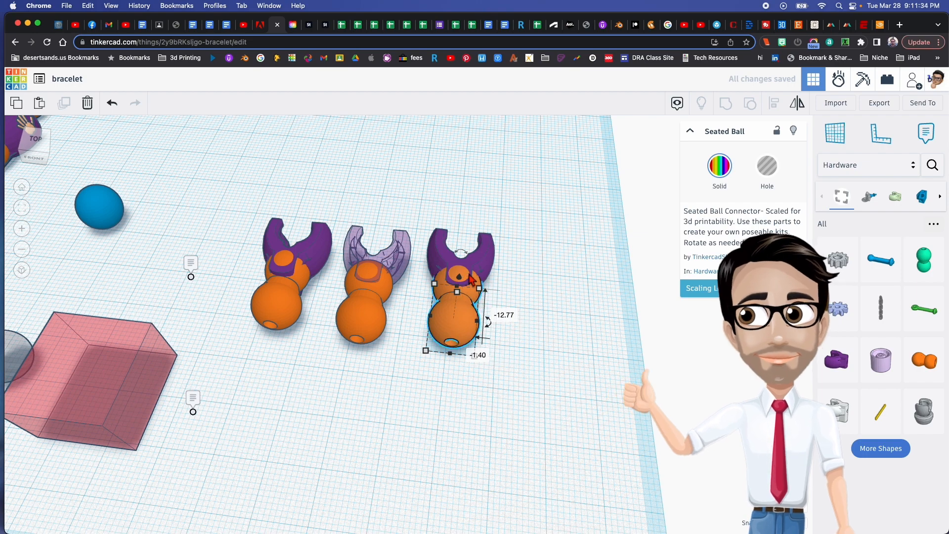
Examine from the side and front how the seated ball sits in the new socket and the opening in its outer ball.
right_drag(482, 273, 399, 382)
scroll(454, 372, down, 2)
scroll(454, 371, up, 5)
right_drag(439, 410, 447, 429)
middle_drag(447, 429, 460, 349)
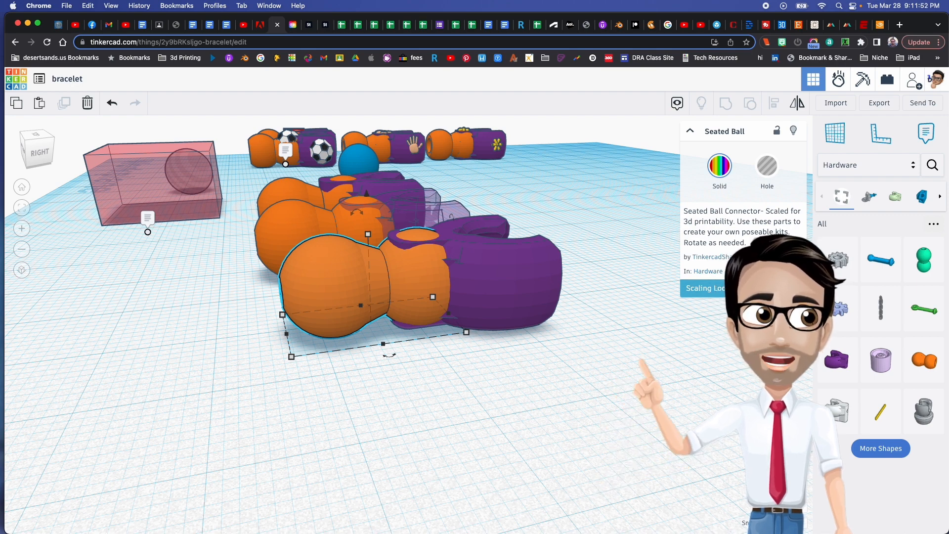
right_drag(427, 361, 606, 369)
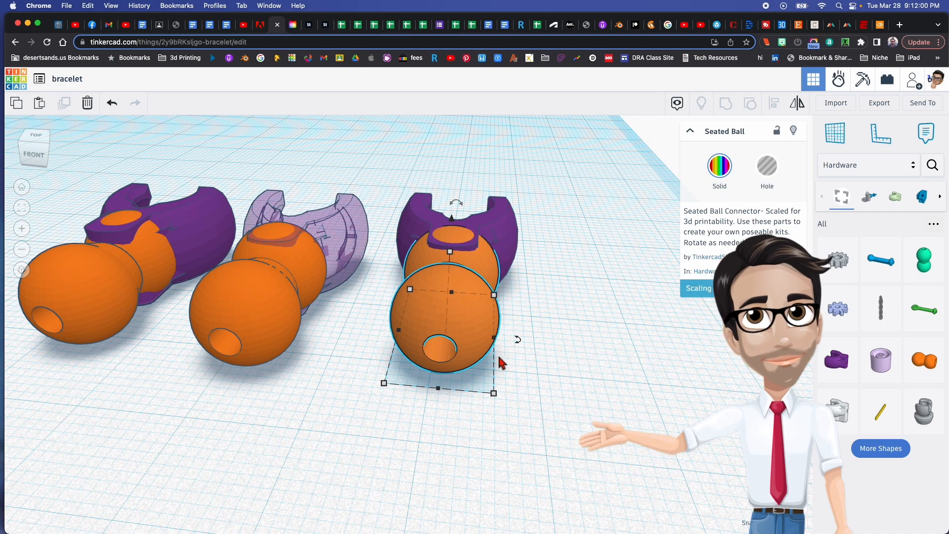
right_drag(498, 356, 516, 353)
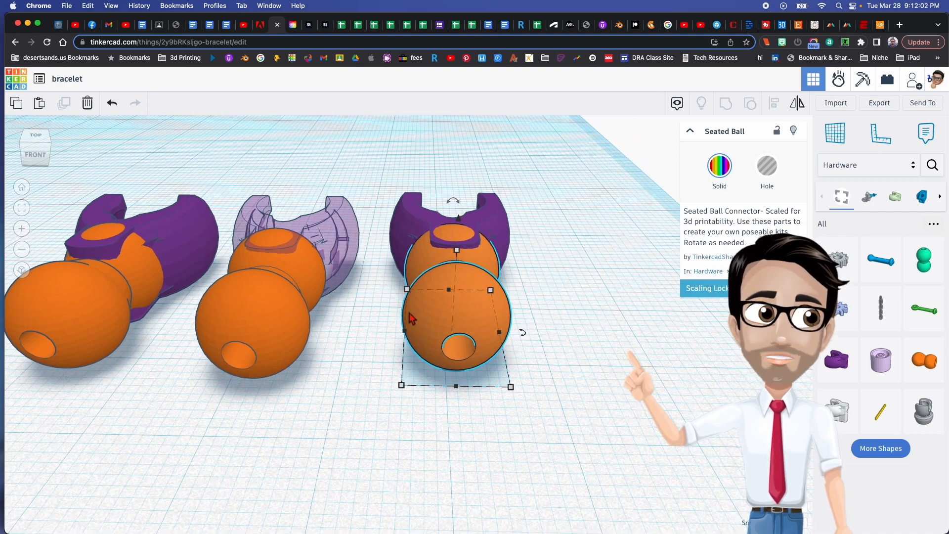
click(564, 330)
click(495, 327)
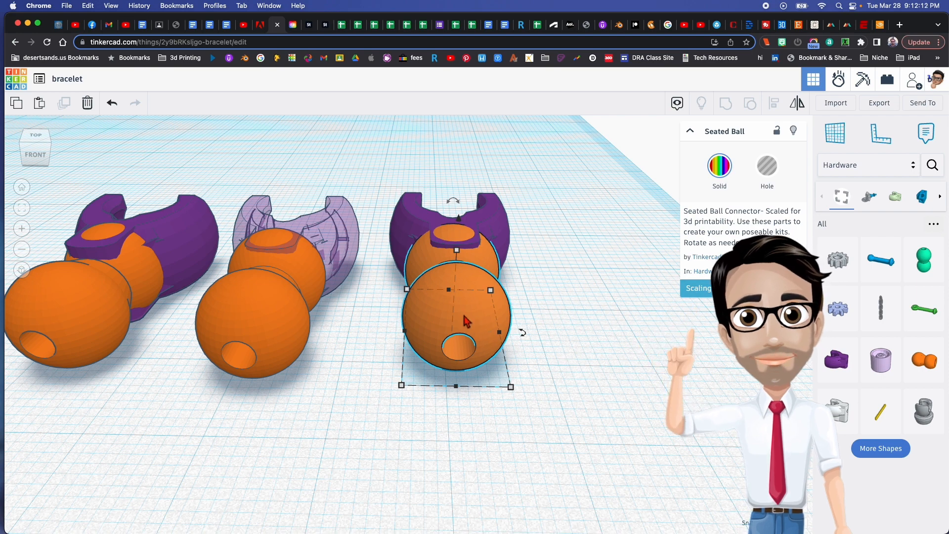
click(537, 361)
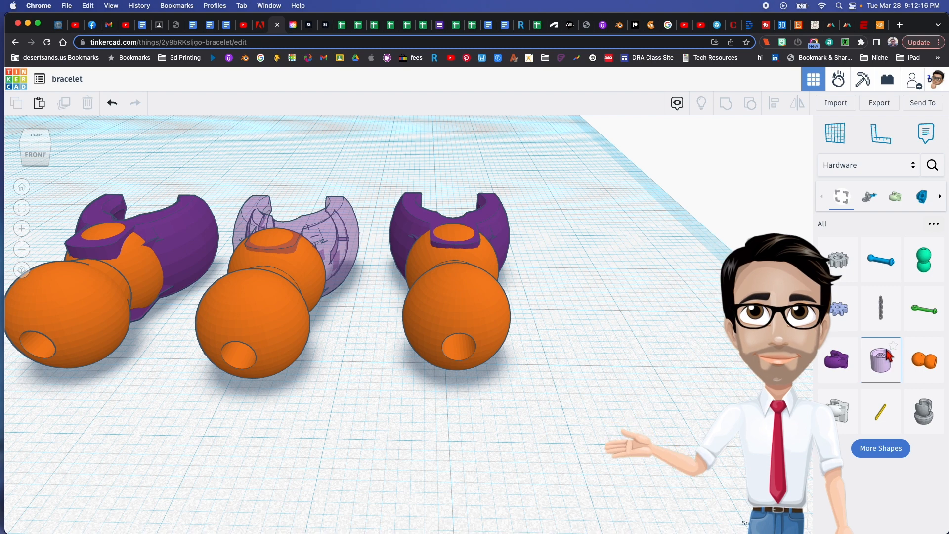
Add a sphere from Basic Shapes in front of the new link and set its steps to 24.
click(913, 168)
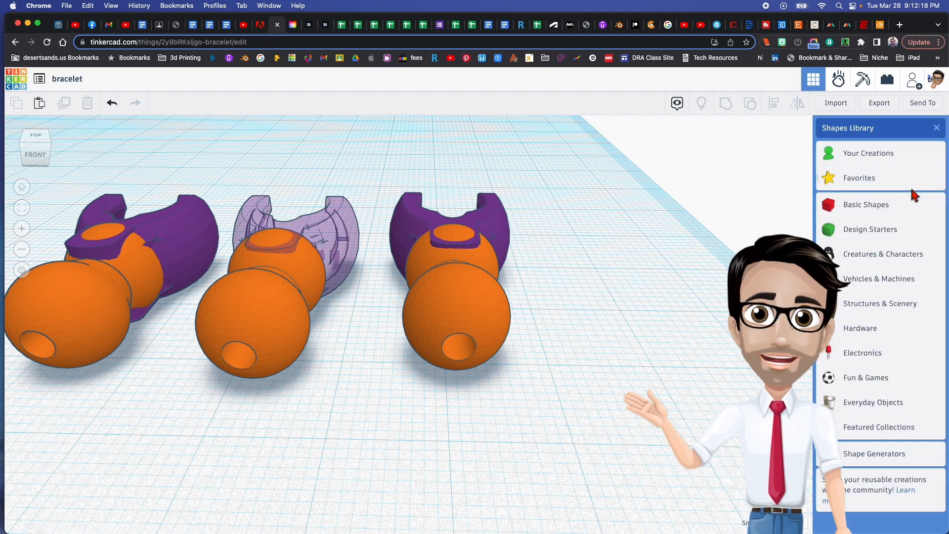
click(897, 205)
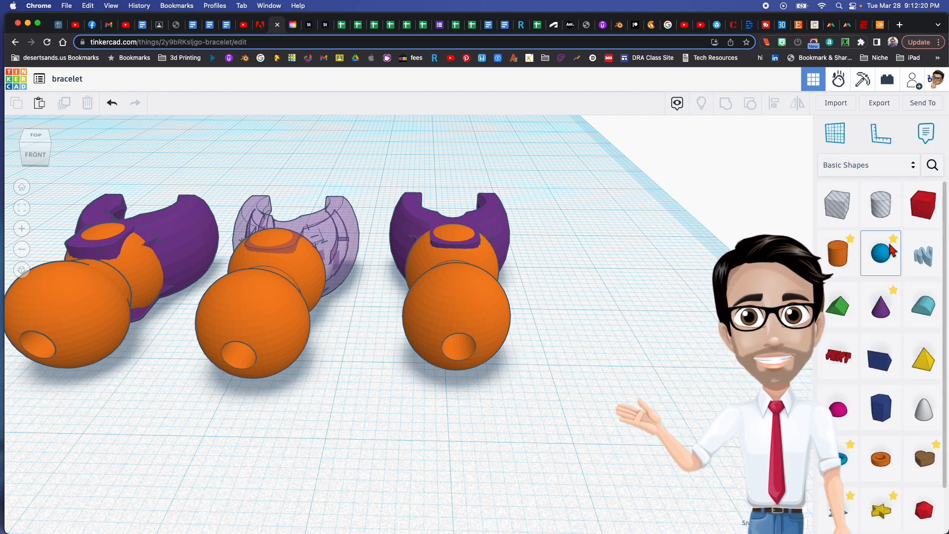
drag(880, 253, 474, 386)
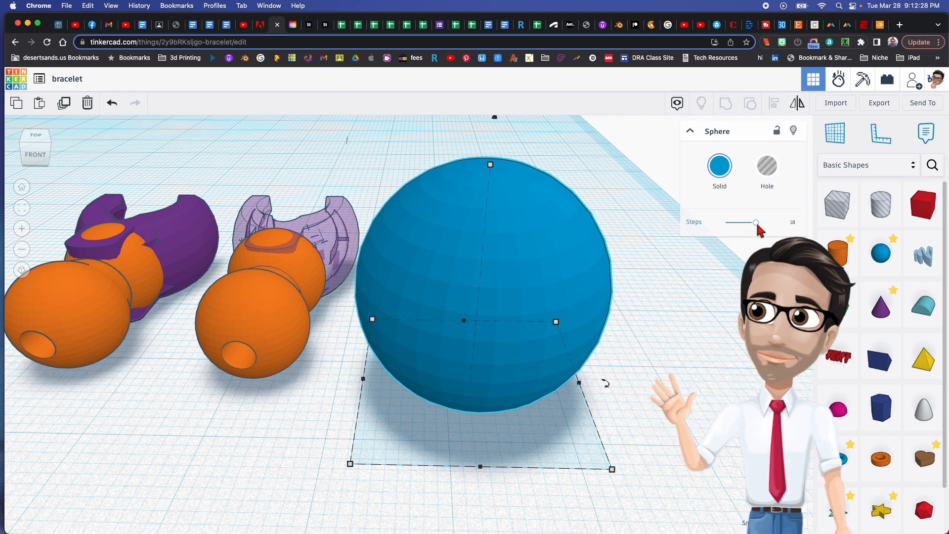
drag(755, 222, 768, 222)
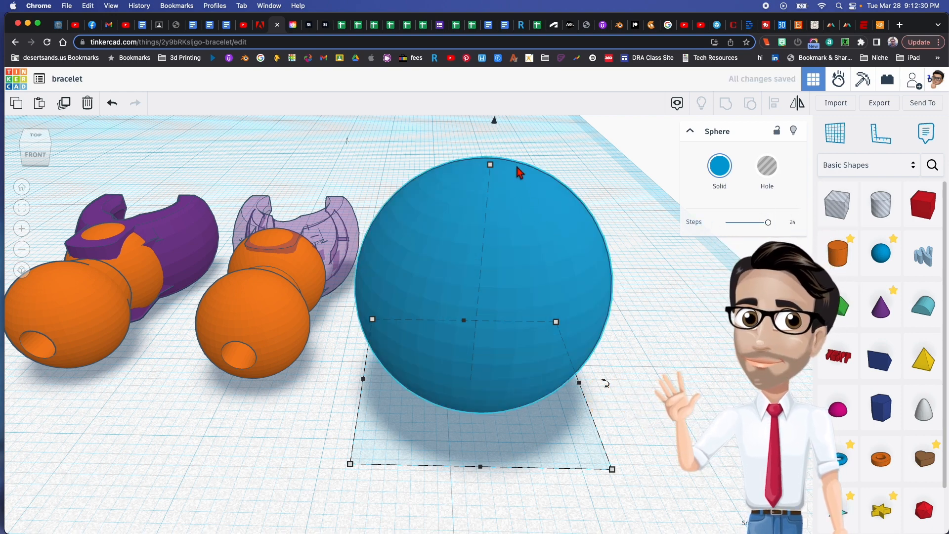
Move the existing hole sphere out of the transparent red box to the area in front of the links, about 72 mm across.
scroll(351, 318, down, 5)
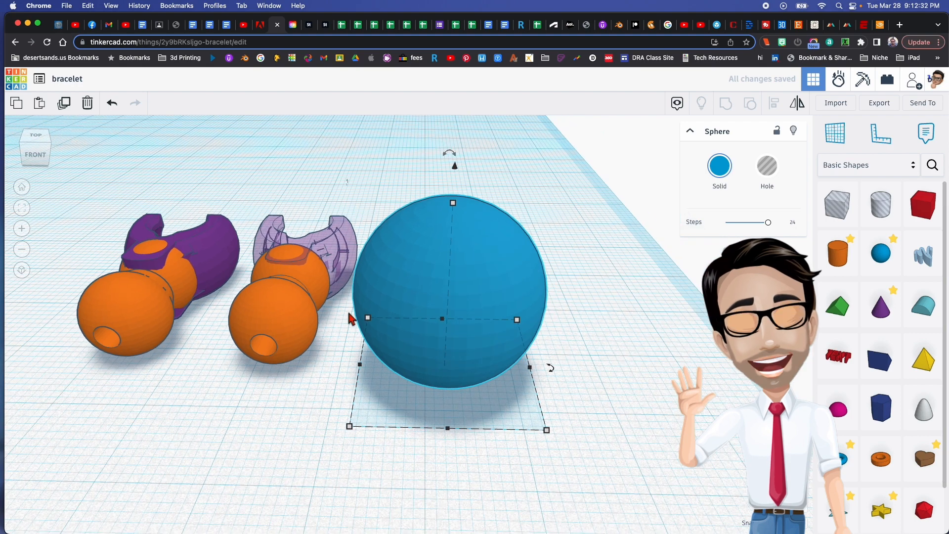
scroll(351, 319, down, 3)
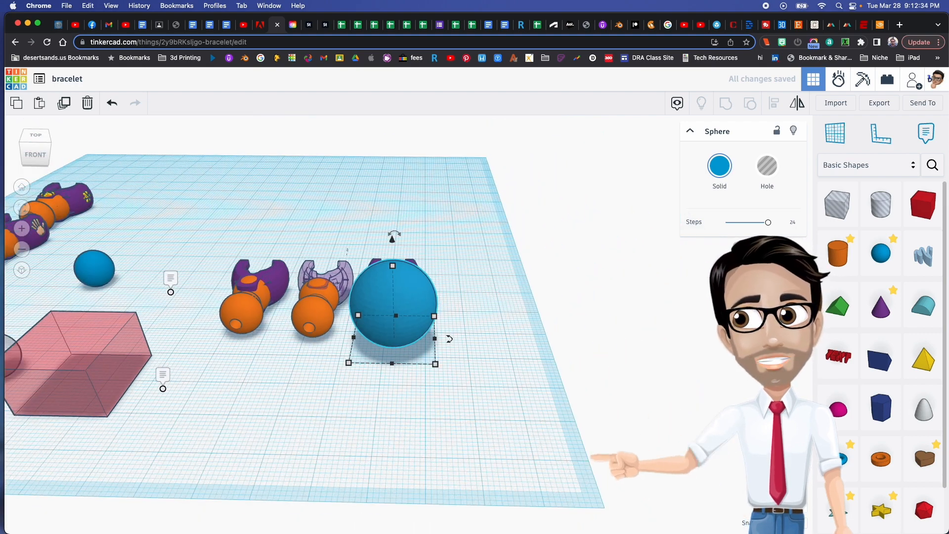
drag(15, 348, 332, 358)
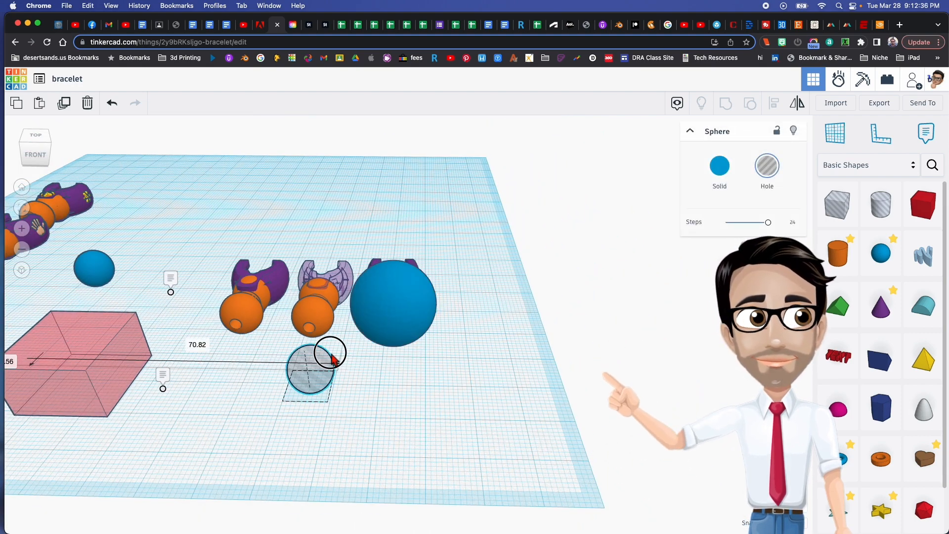
scroll(334, 357, up, 5)
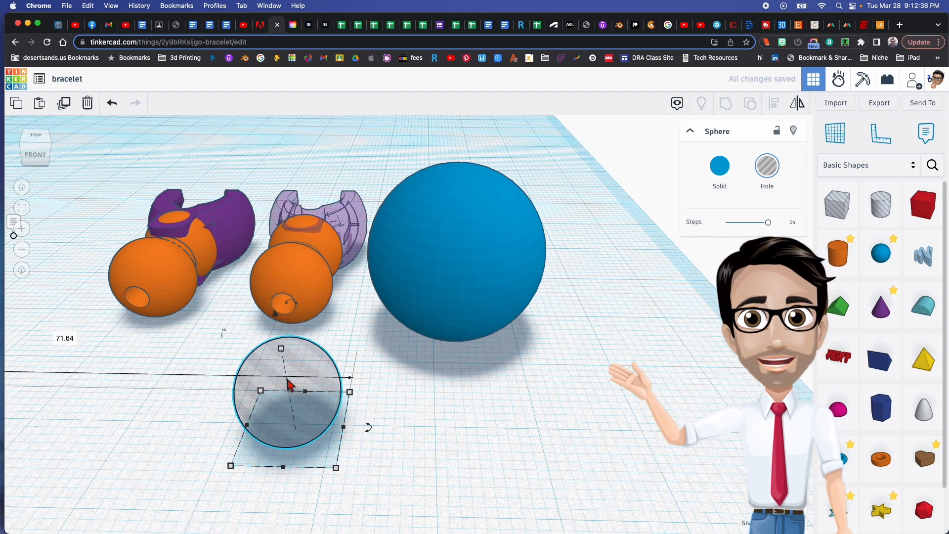
Set the new sphere's height to 10.03 mm and turn it into a hole.
click(488, 244)
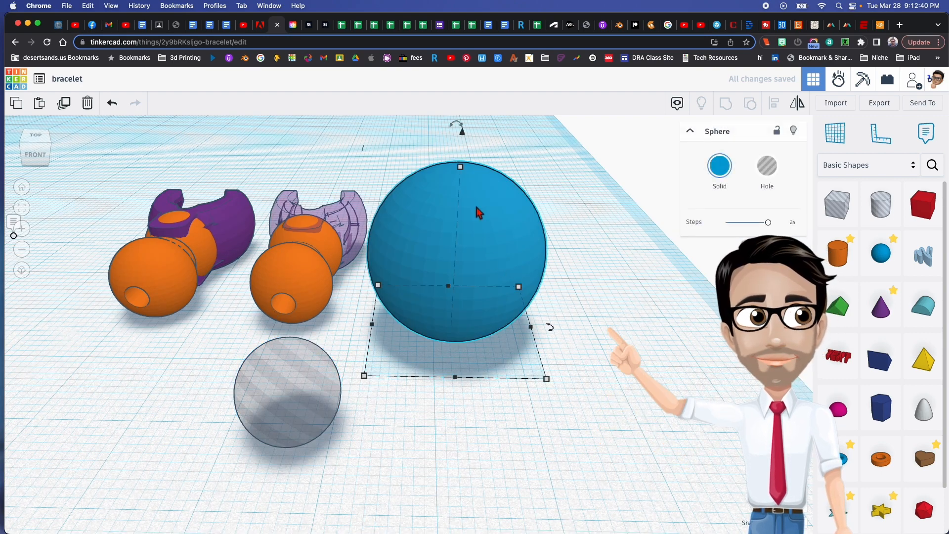
mouse_move(469, 170)
click(518, 255)
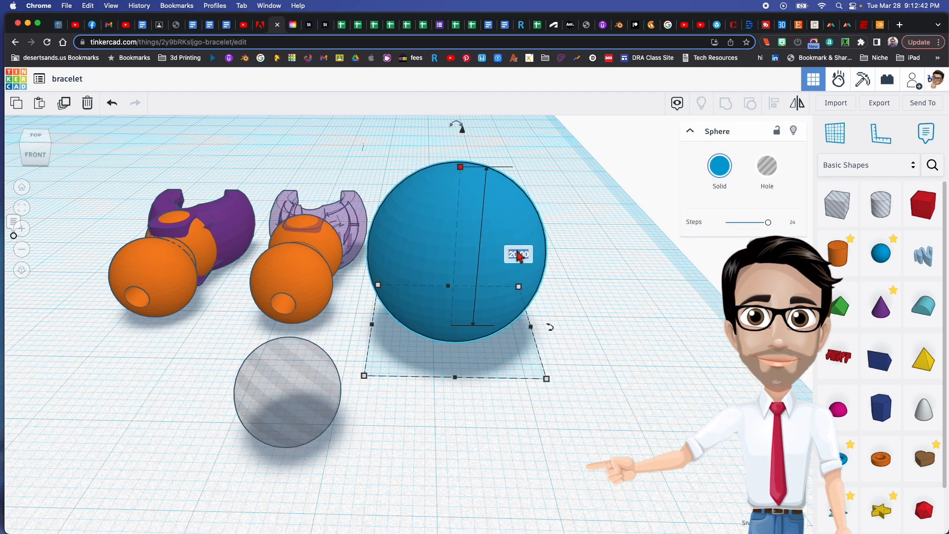
key(Return)
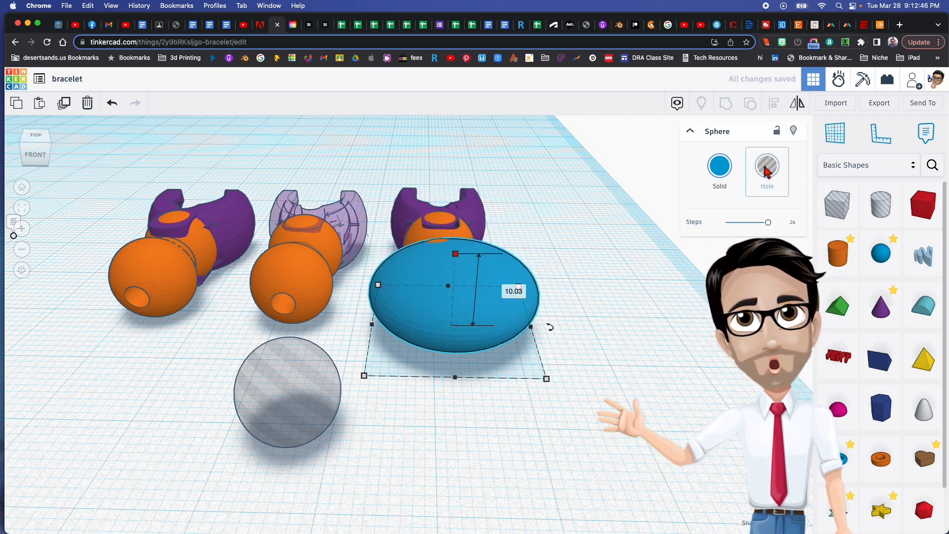
click(766, 170)
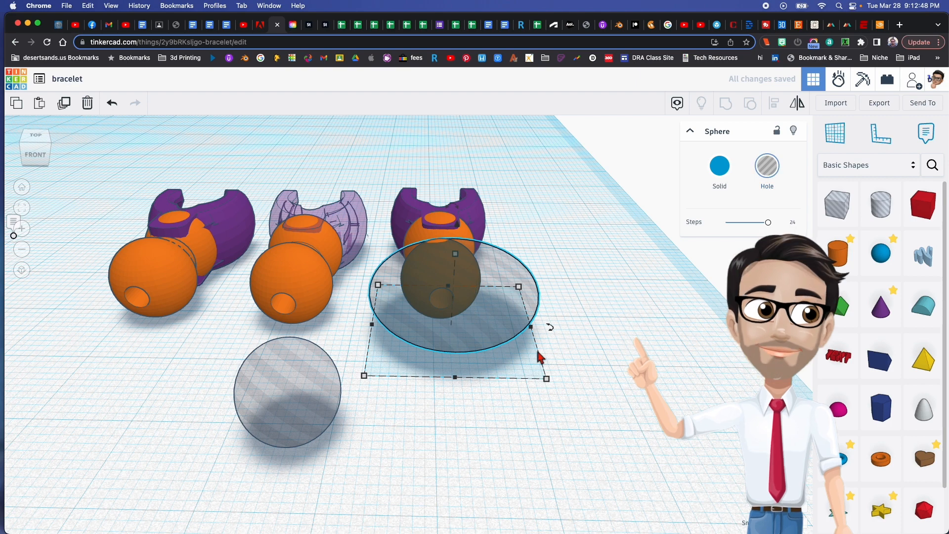
Check the existing hole sphere's base dimensions and set the new hole sphere's depth to 10.04 mm.
click(296, 428)
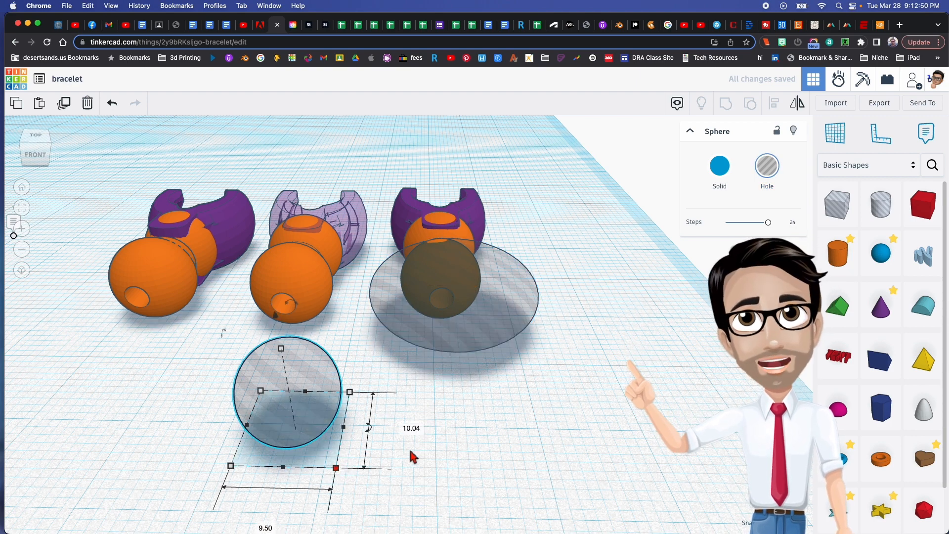
click(469, 337)
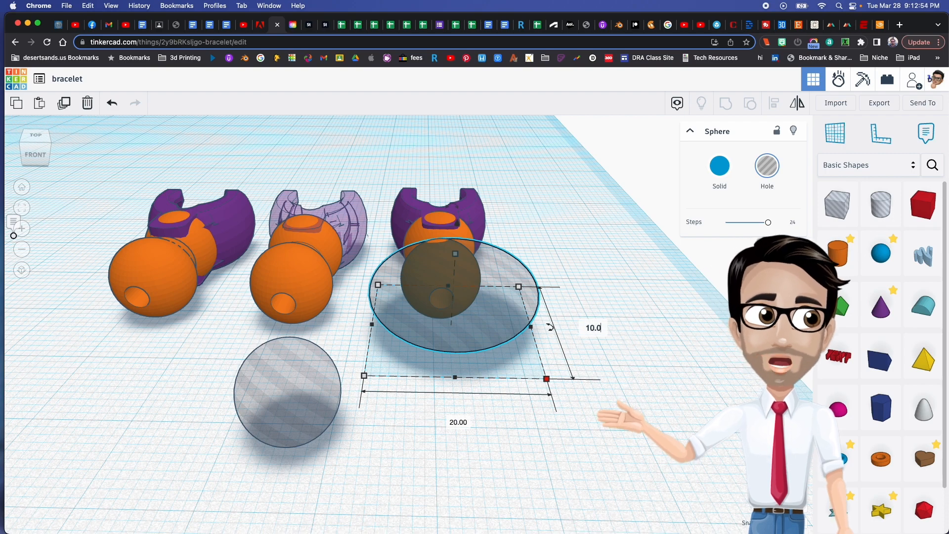
text(4)
key(Return)
Set the new hole sphere's width to 9.50 mm.
right_drag(592, 338, 416, 317)
click(144, 261)
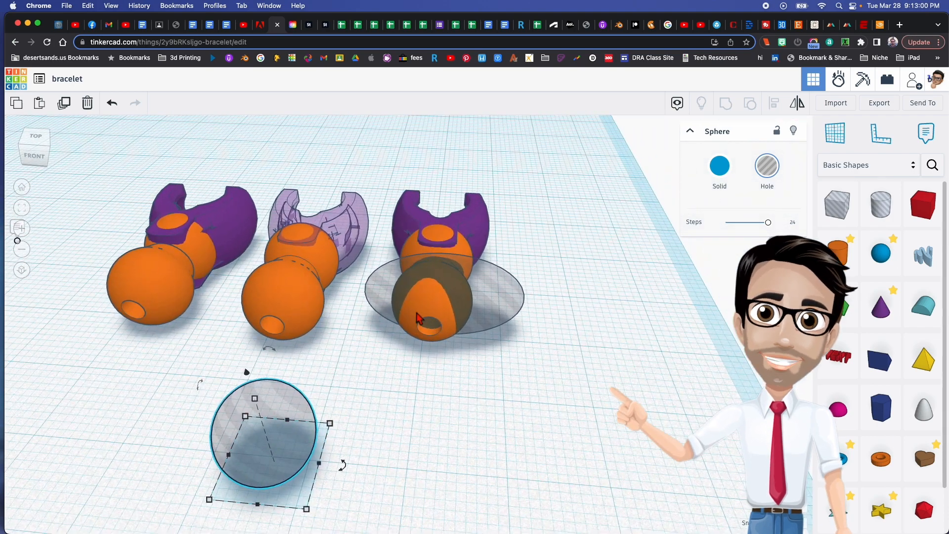
click(500, 312)
mouse_move(518, 353)
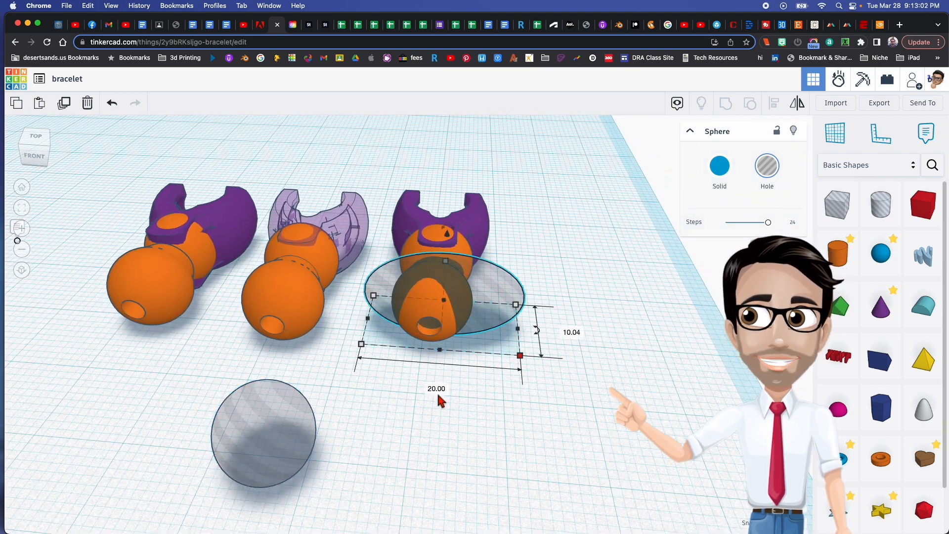
text(9.50)
key(Return)
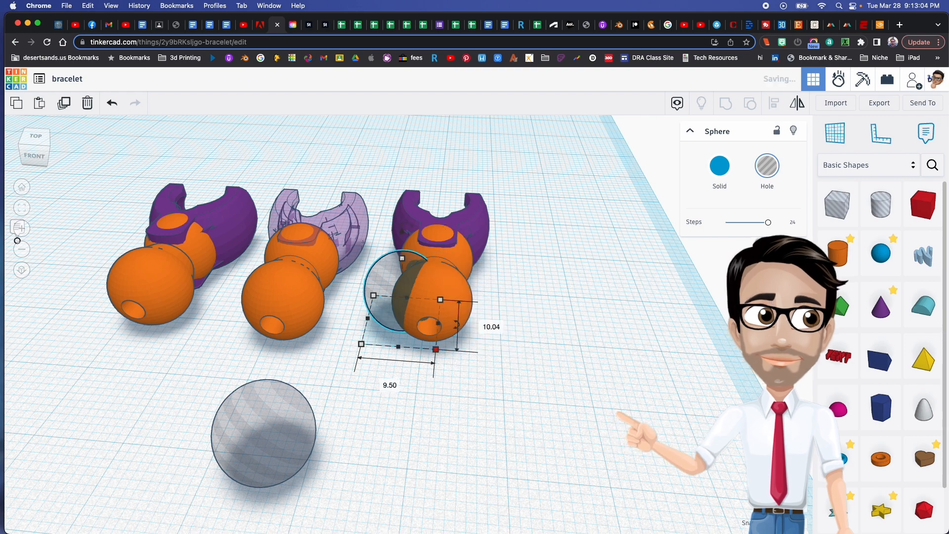
Move the resized hole sphere about 15 mm sideways, clear of the new link, and select the link's seated ball.
drag(394, 276, 521, 302)
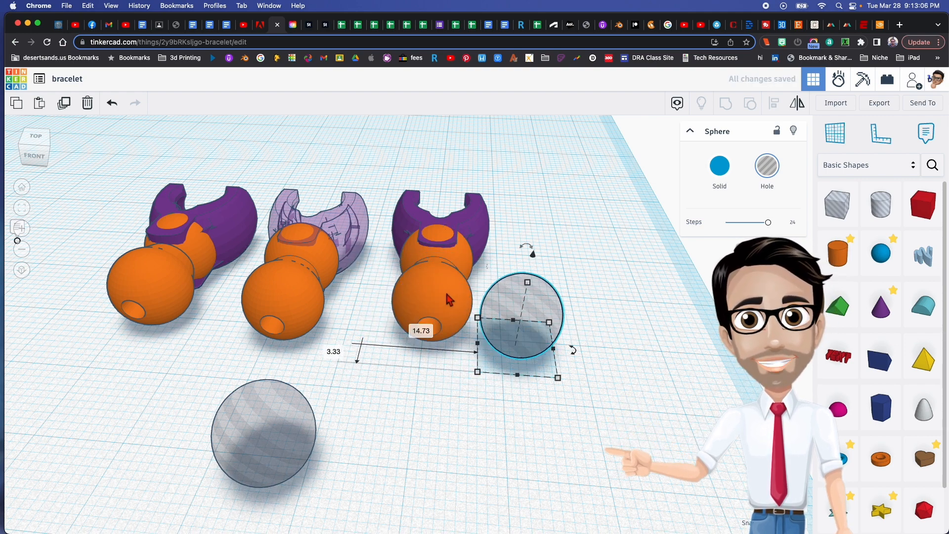
click(450, 297)
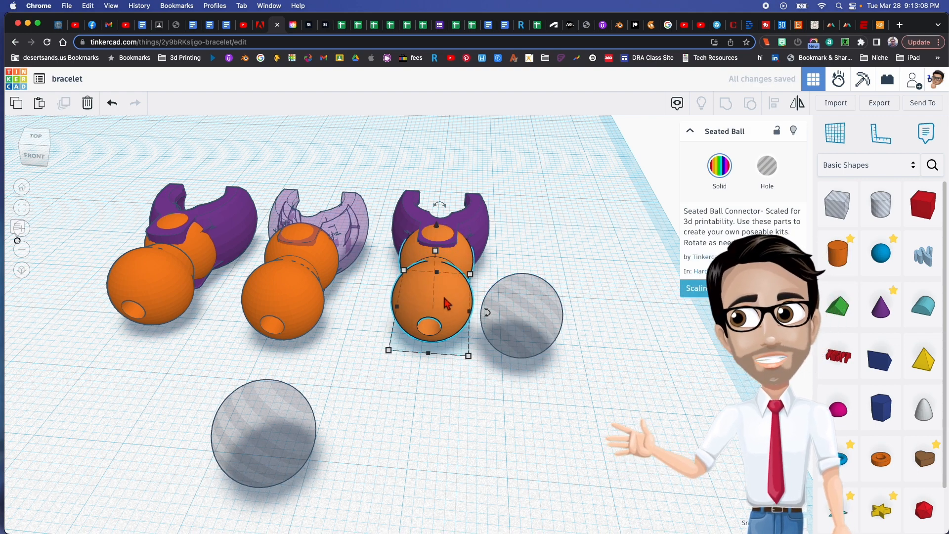
Check the base dimensions of the link's seated ball and of the resized hole sphere.
scroll(446, 302, up, 5)
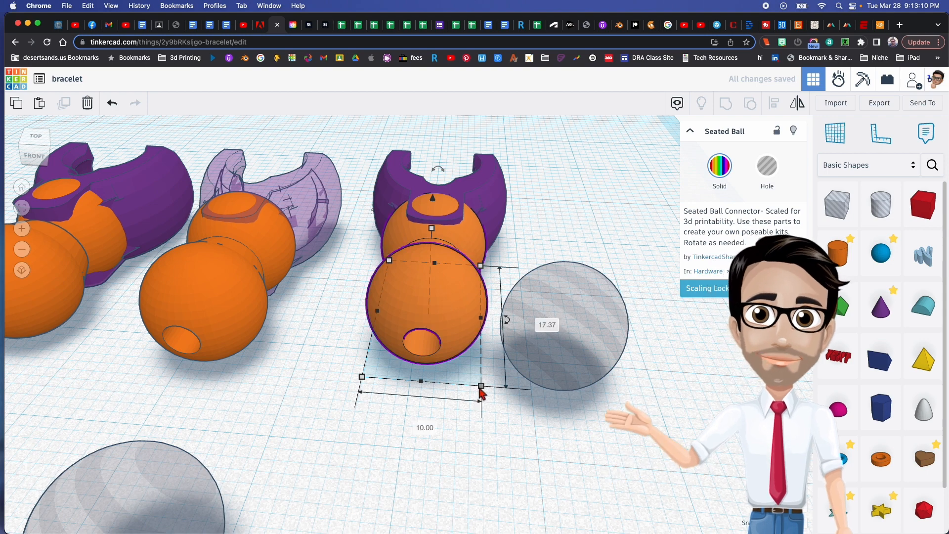
mouse_move(482, 389)
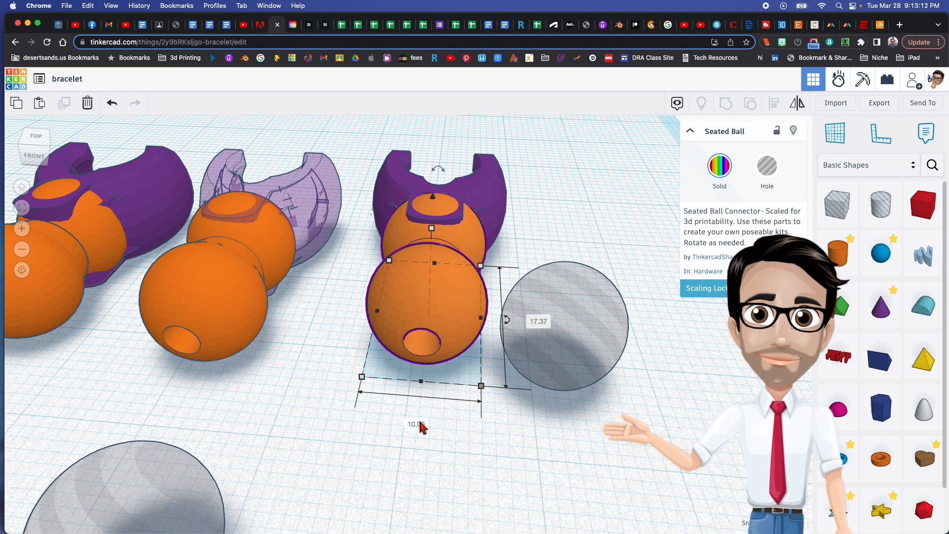
click(596, 356)
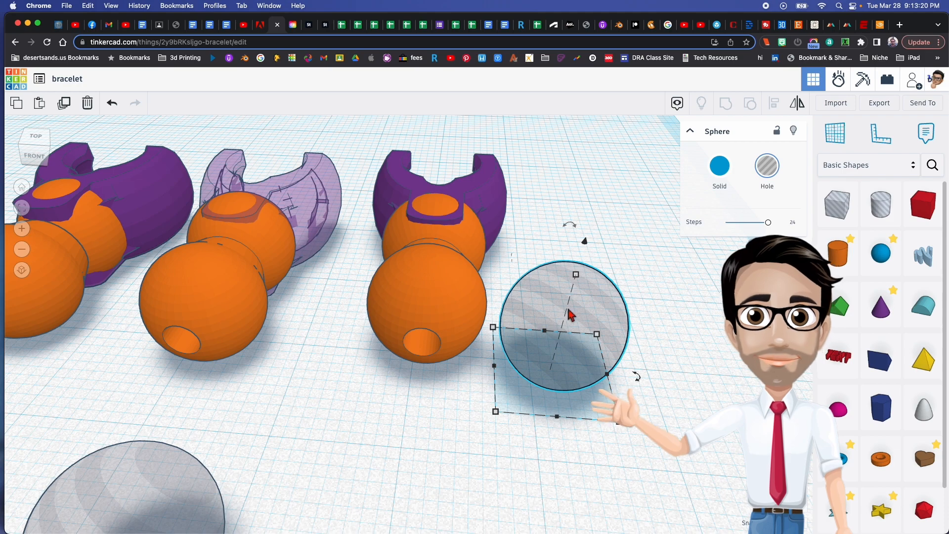
mouse_move(588, 315)
right_down()
mouse_move(562, 211)
mouse_move(590, 318)
right_up()
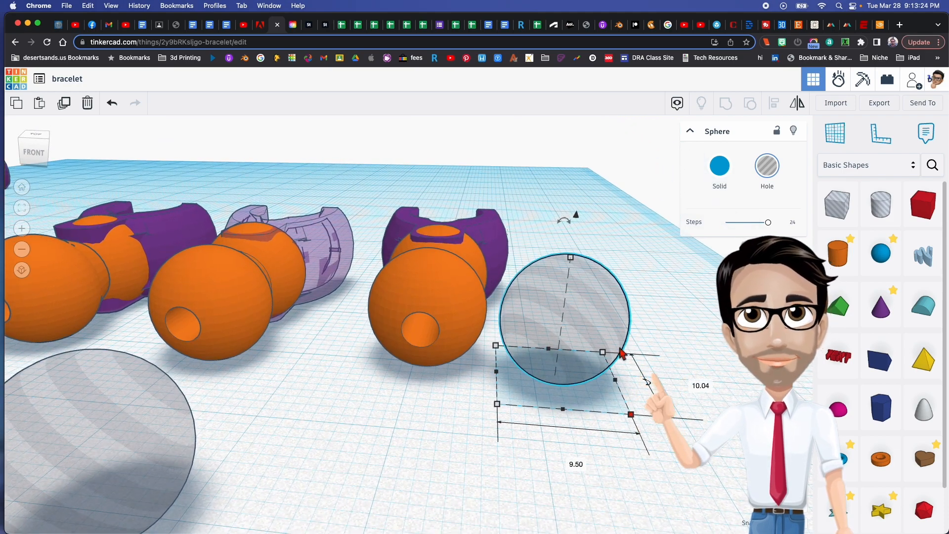
Move the resized hole sphere over the ball end of the new link and fine-tune its height.
drag(606, 314, 451, 297)
right_drag(449, 306, 274, 248)
scroll(453, 342, up, 5)
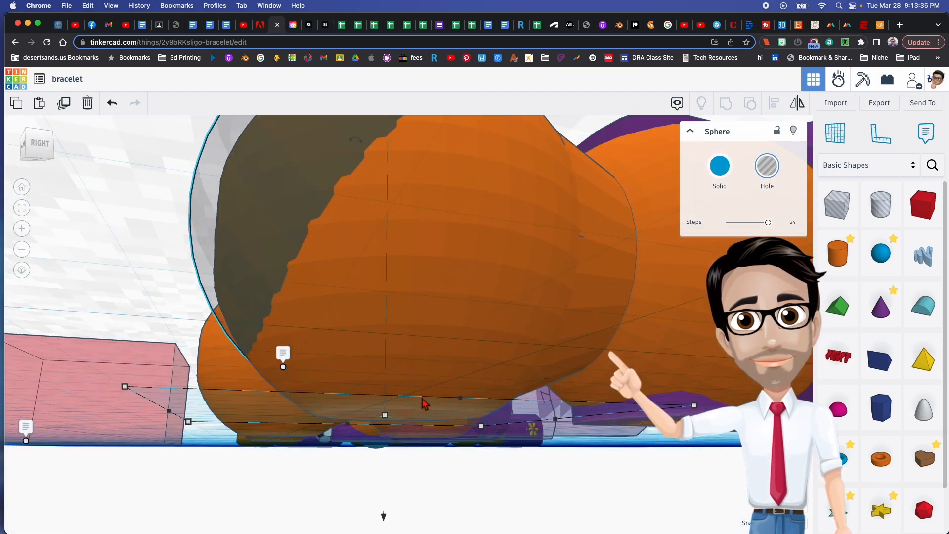
mouse_move(423, 404)
right_down()
mouse_move(405, 406)
mouse_move(423, 415)
right_up()
scroll(406, 378, down, 5)
right_drag(400, 360, 563, 393)
right_drag(233, 294, 444, 306)
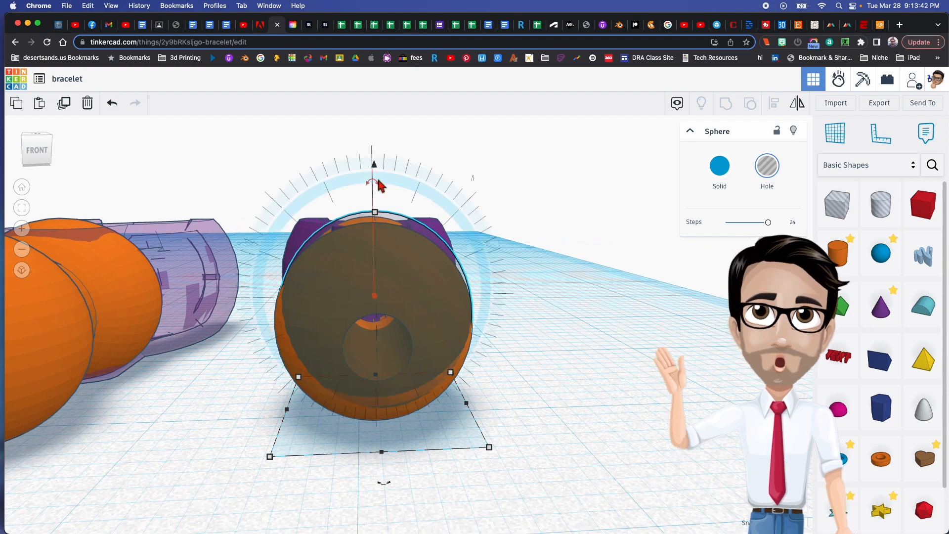
drag(374, 165, 374, 166)
drag(376, 170, 375, 171)
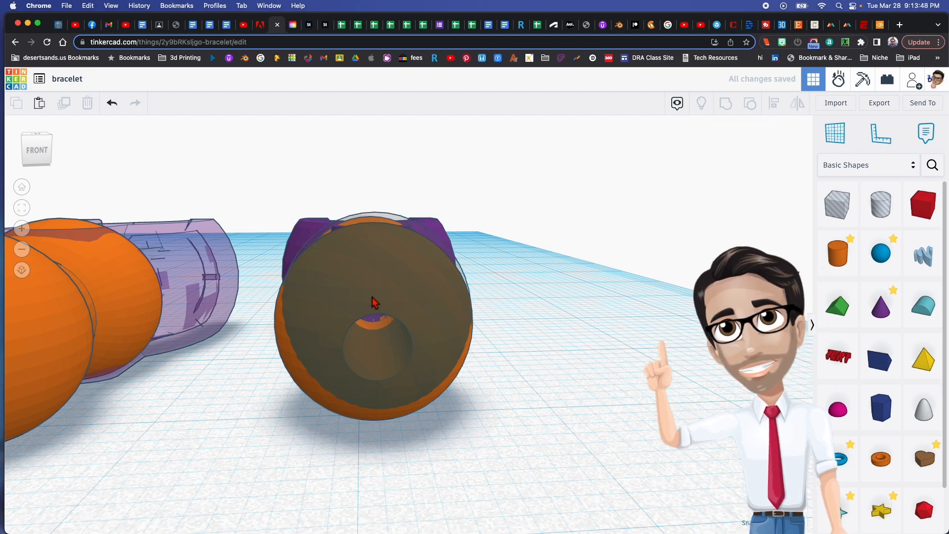
Align the hole sphere and the seated ball to their shared centre across the link's width.
right_drag(374, 266, 391, 290)
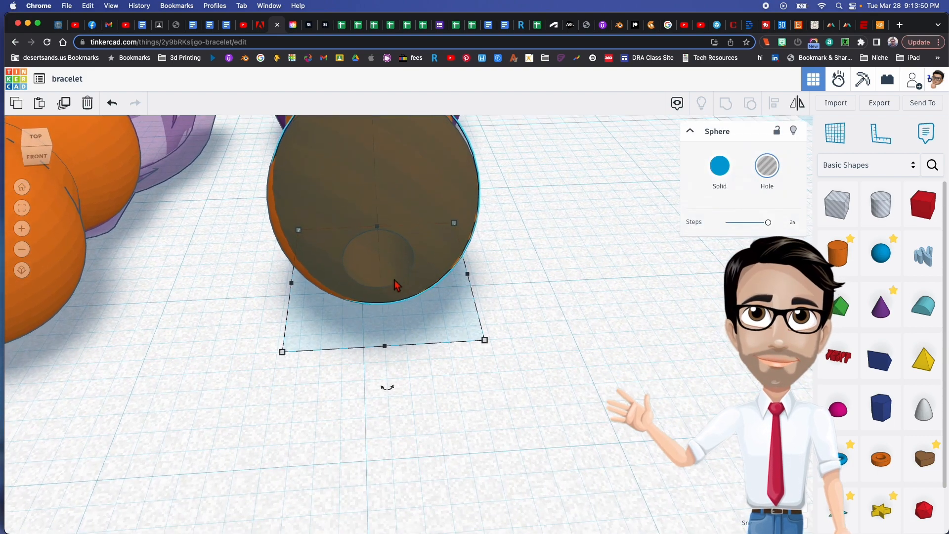
shift+click(363, 250)
right_drag(394, 239, 378, 302)
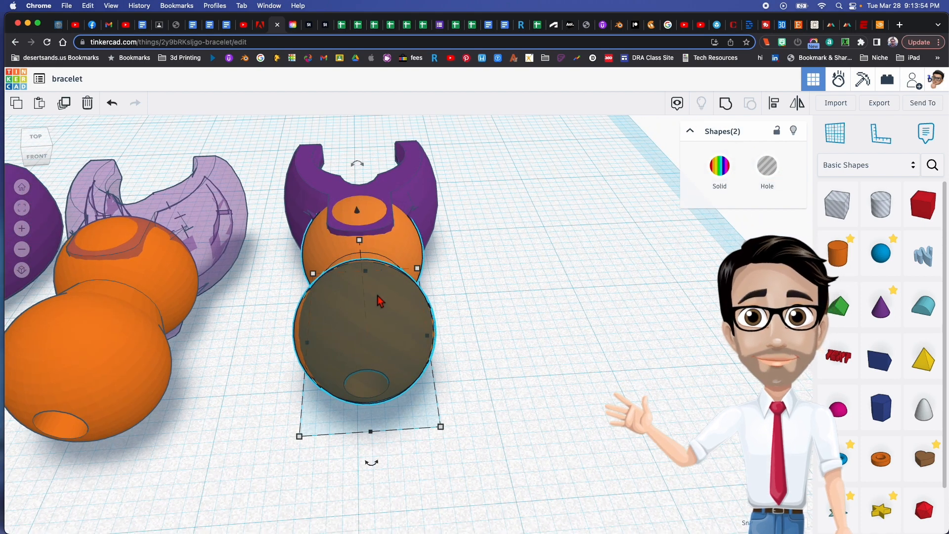
key(l)
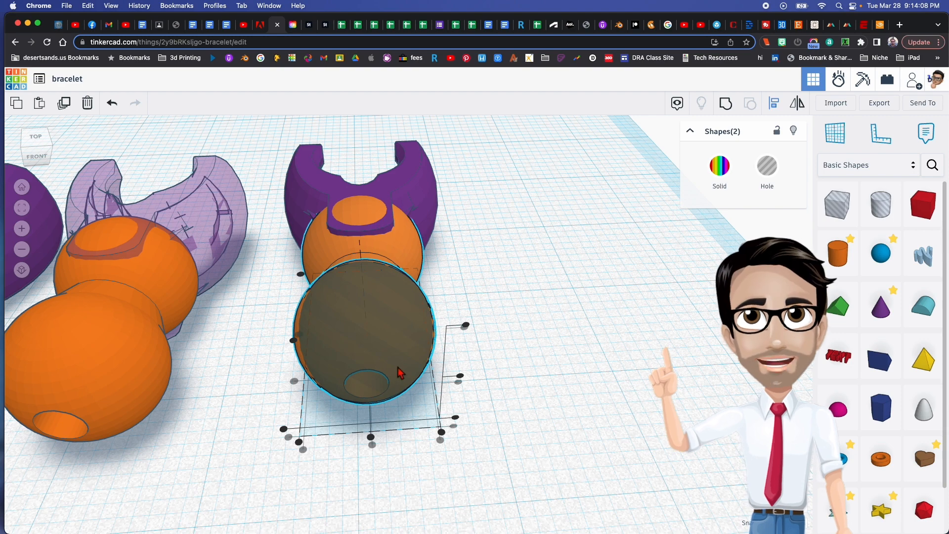
click(371, 438)
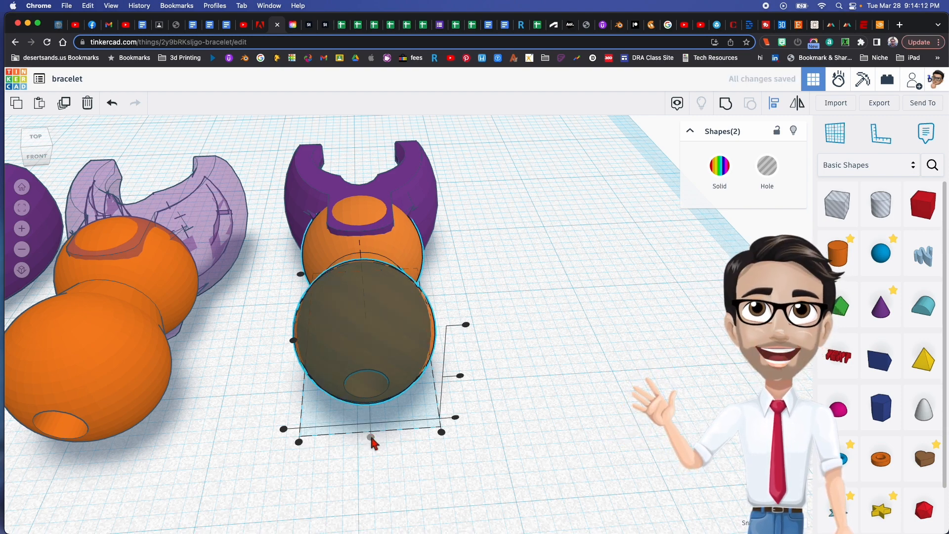
right_drag(387, 427, 385, 375)
click(492, 417)
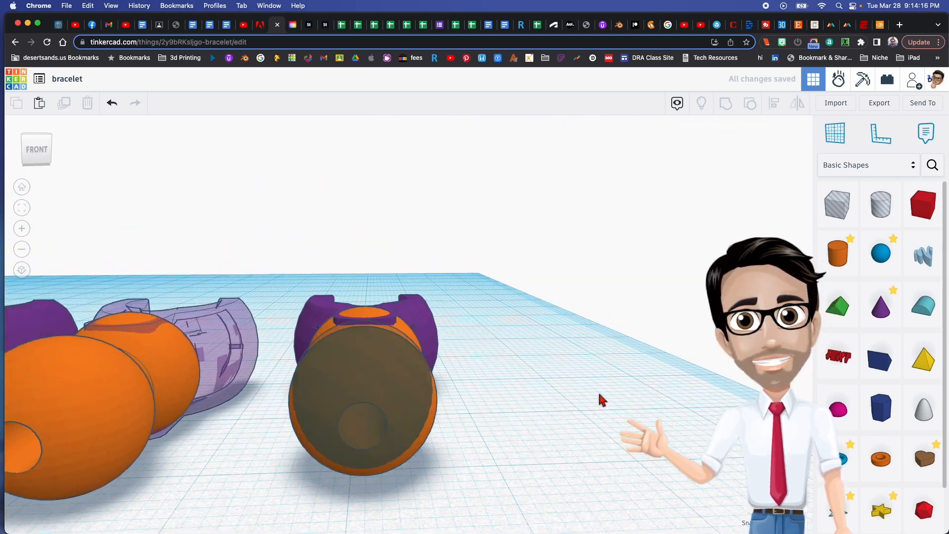
Lower the hole sphere slightly so it sits level with the link's ball end.
click(366, 372)
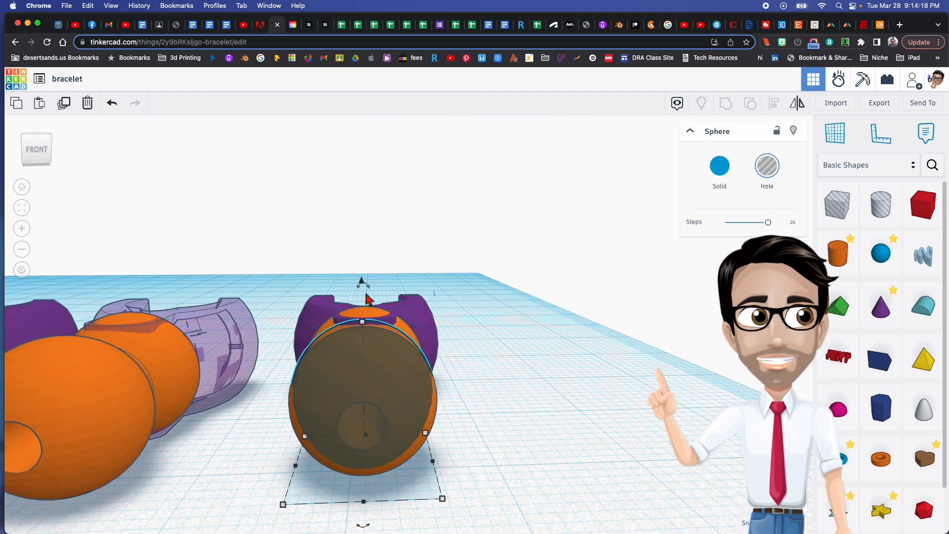
drag(362, 283, 362, 291)
right_drag(363, 291, 468, 443)
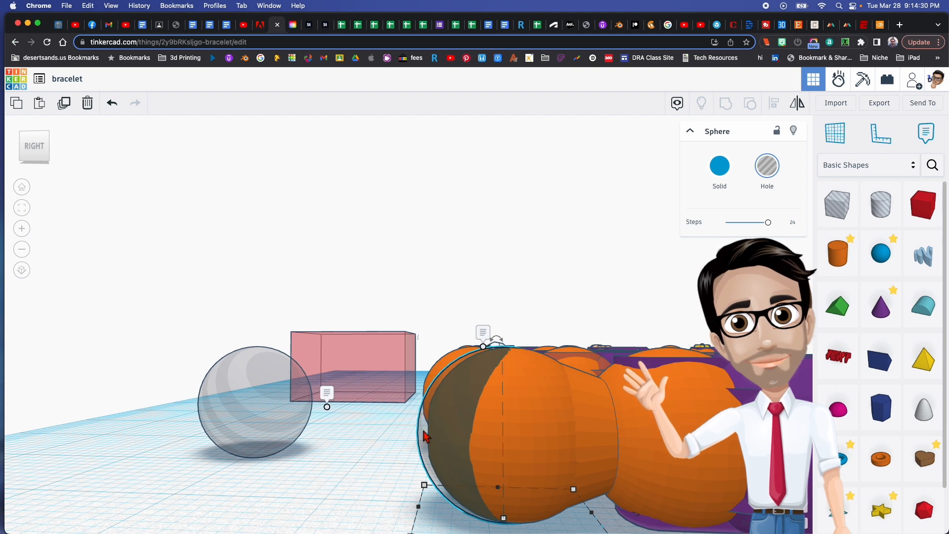
Nudge the hole sphere along the link's length toward the socket, in small steps, deeper over the ball end.
key(Right)
key(Right)
key(Right)
key(Right)
key(Right)
key(Right)
key(Right)
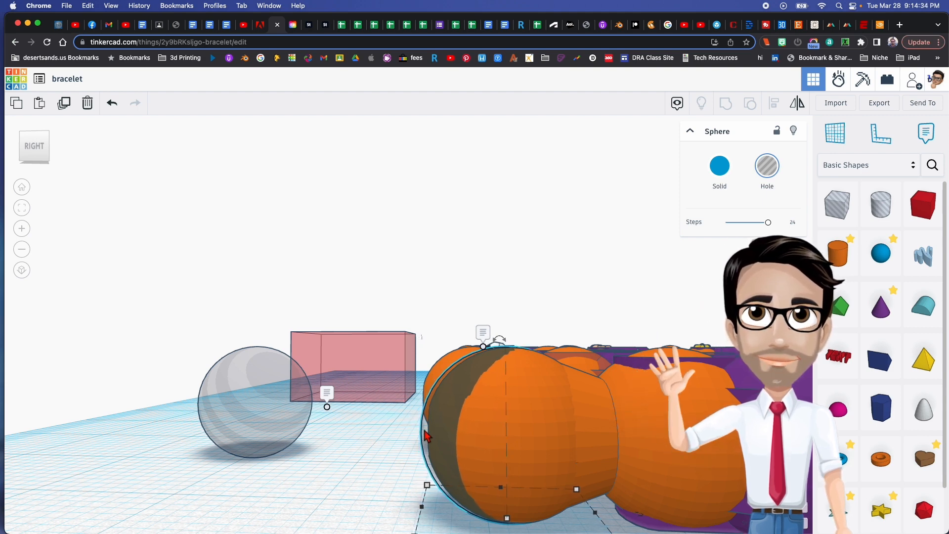
key(Right)
key(Right)
key(Right)
key(Right)
key(Right)
mouse_move(424, 433)
right_down()
mouse_move(465, 424)
mouse_move(435, 423)
right_up()
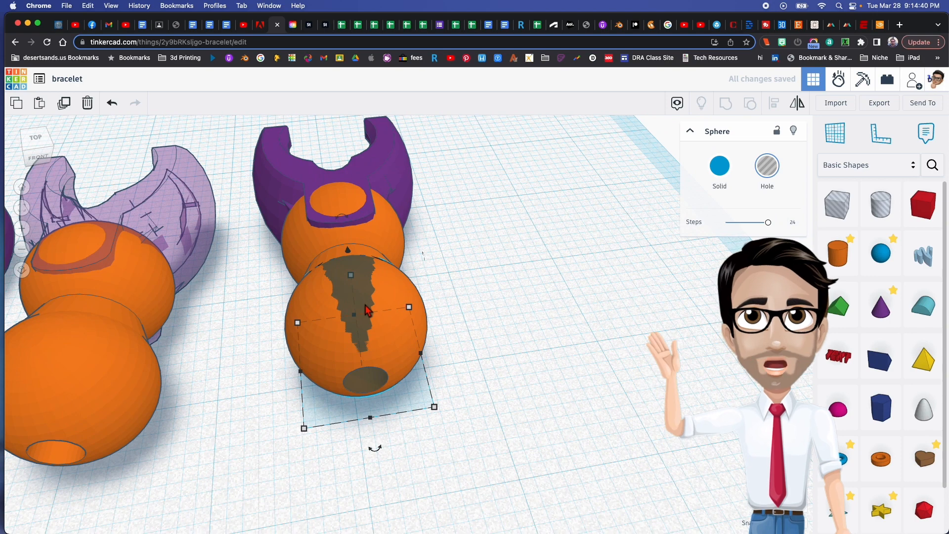
Nudge the hole sphere two small steps back toward the front of the ball end.
key(Down)
key(Down)
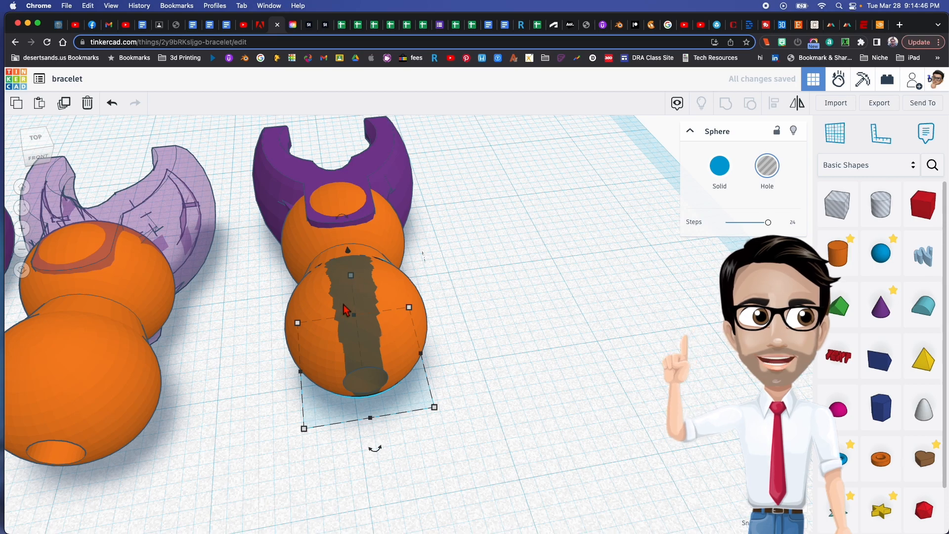
right_drag(383, 371, 511, 373)
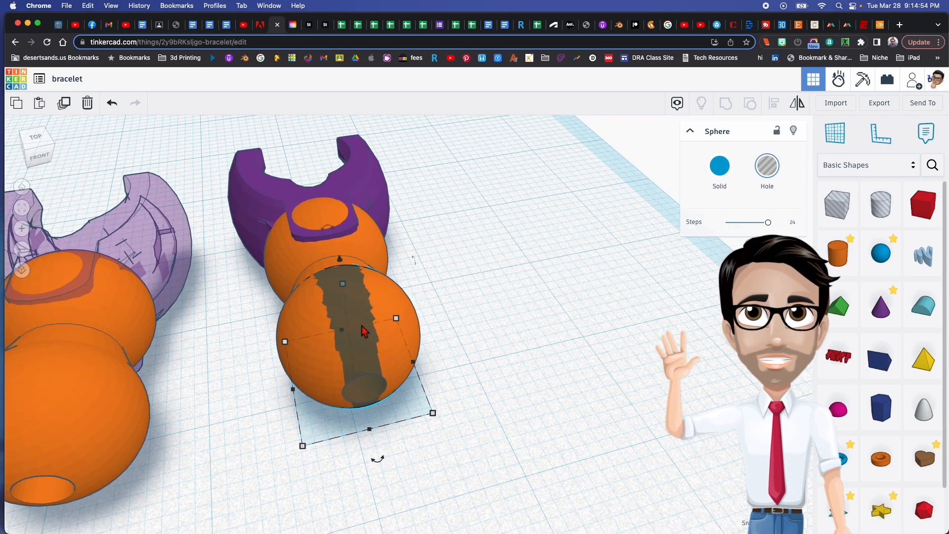
right_drag(401, 348, 518, 357)
middle_drag(518, 358, 511, 341)
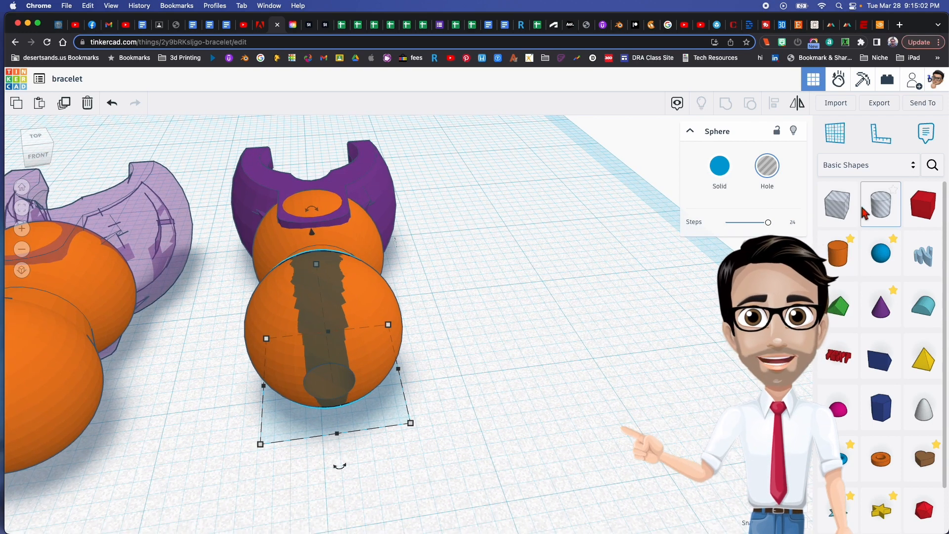
Add a solid box at the new link, make it transparent and move it over the ball end.
drag(929, 218, 337, 397)
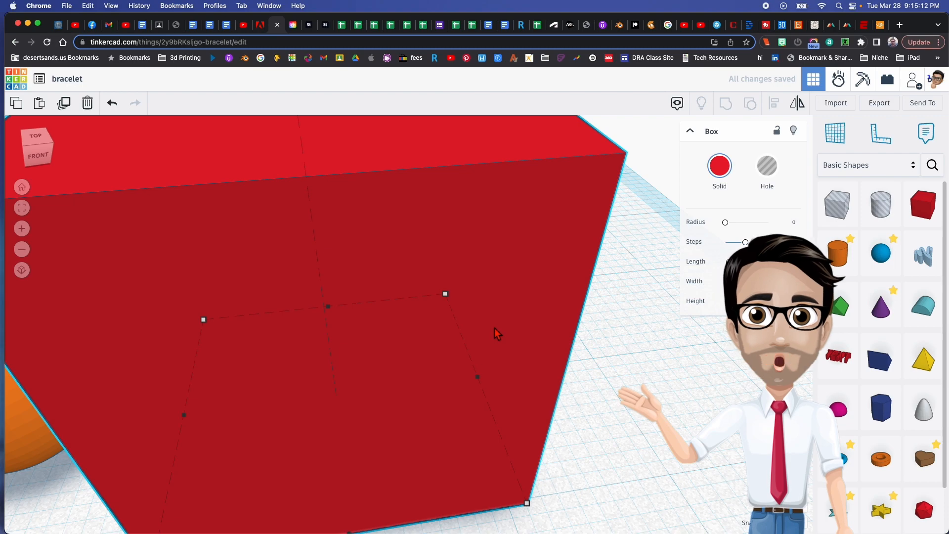
key(t)
right_drag(507, 329, 447, 314)
mouse_move(553, 291)
right_down()
mouse_move(524, 318)
mouse_move(527, 271)
mouse_move(555, 283)
right_up()
drag(396, 251, 200, 253)
middle_drag(548, 322, 437, 303)
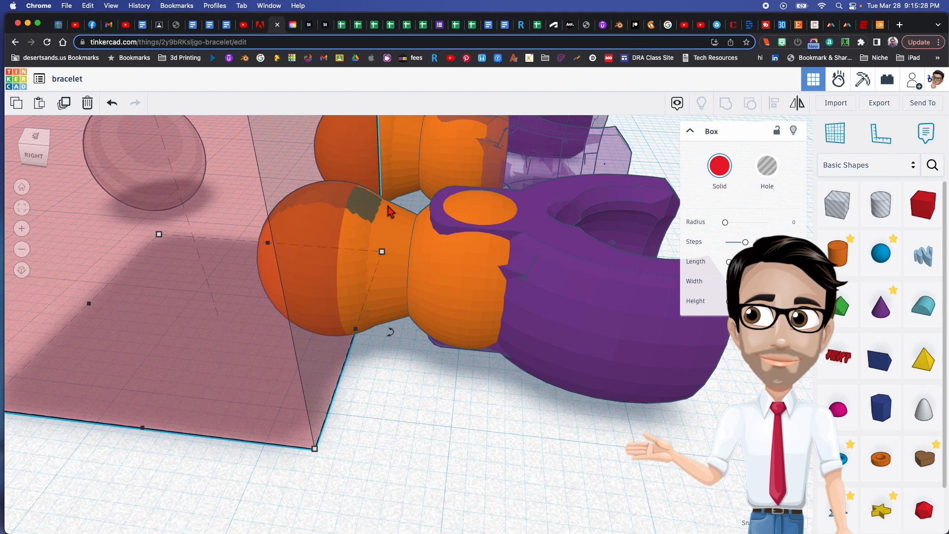
Nudge the transparent box toward the socket until it encloses the ball end and the hole sphere up to the neck.
key(Right)
key(Right)
key(Right)
key(Right)
key(Right)
key(Right)
key(Right)
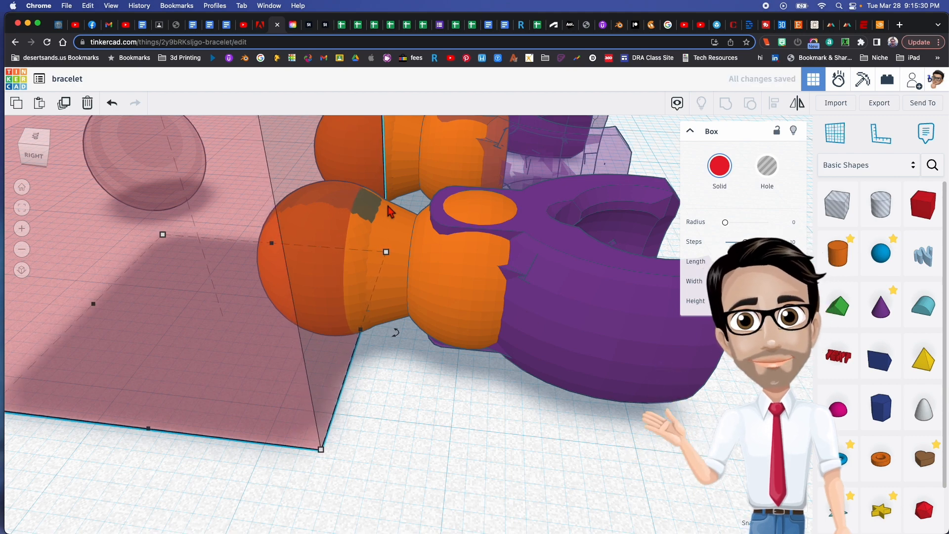
key(Right)
key(Right)
key(Right)
key(Right)
key(Right)
key(Right)
key(Right)
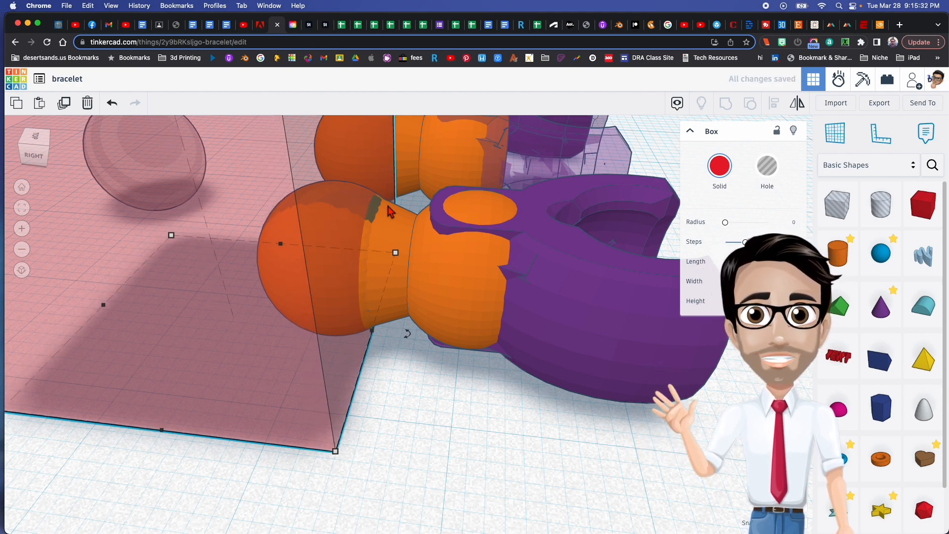
key(Right)
key(Right)
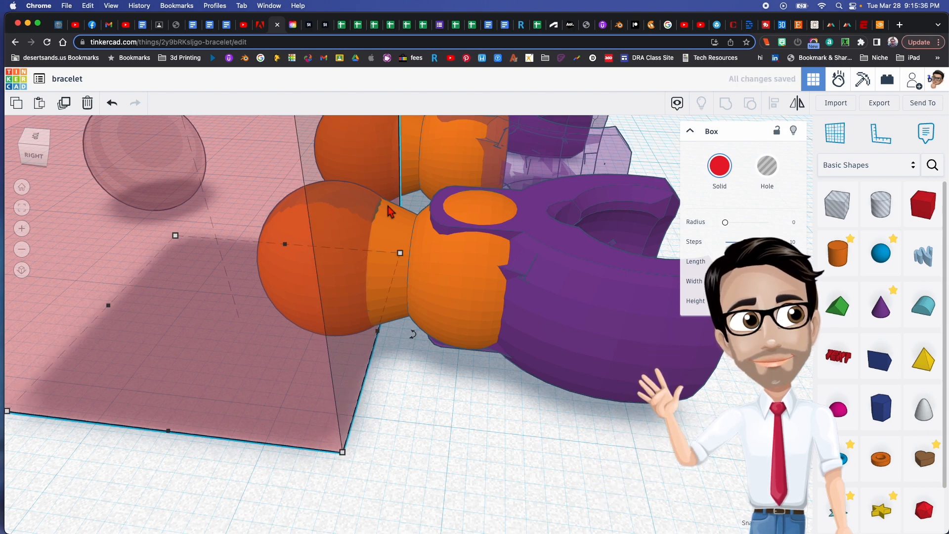
right_drag(387, 285, 454, 312)
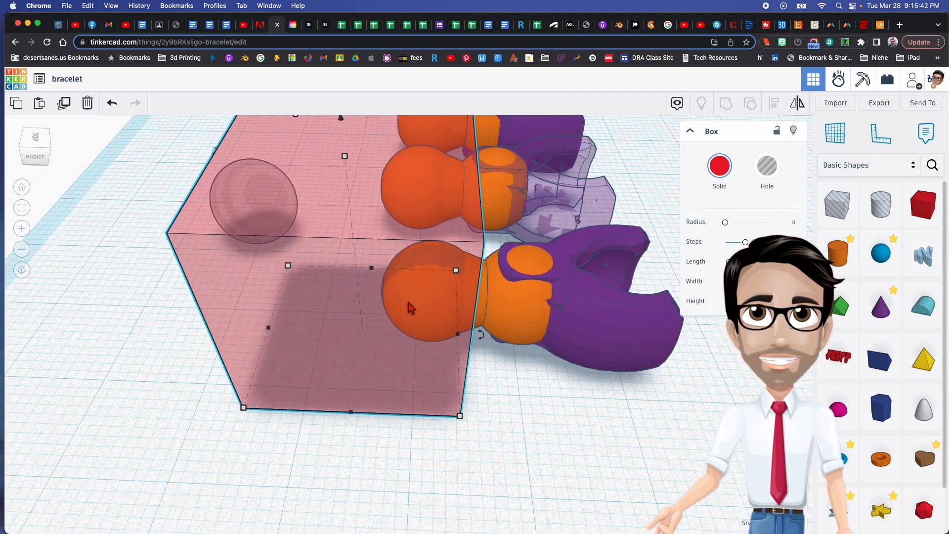
Centre the box across the link's width, using the seated ball as the fixed alignment reference.
click(514, 324)
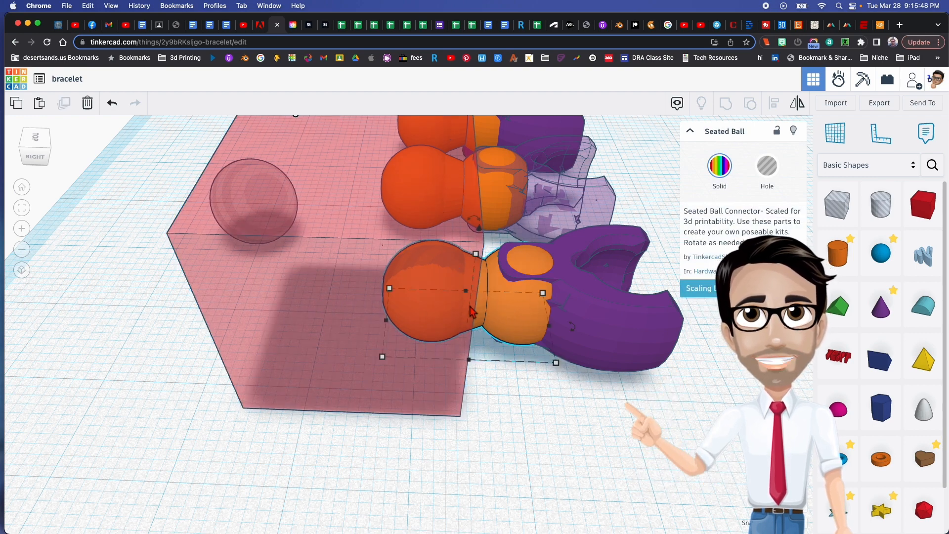
shift+click(290, 278)
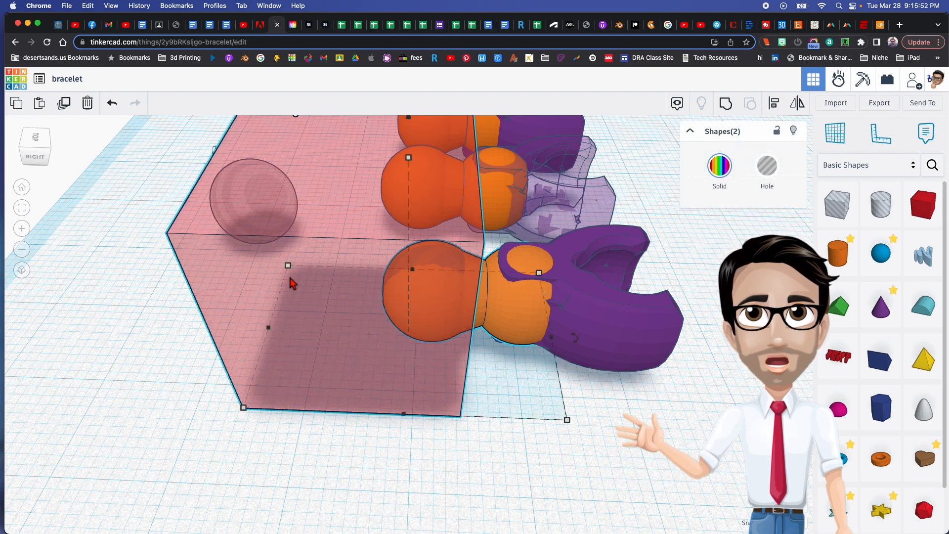
key(l)
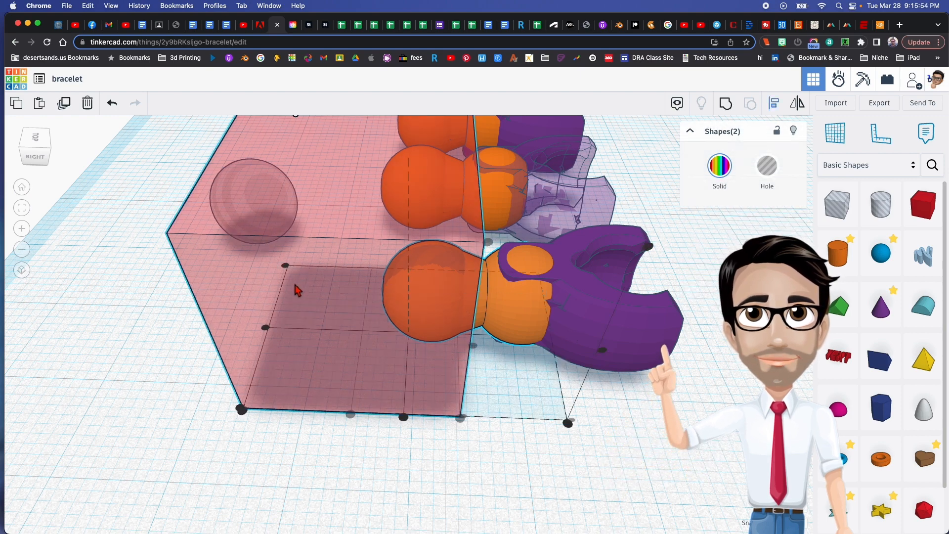
click(520, 314)
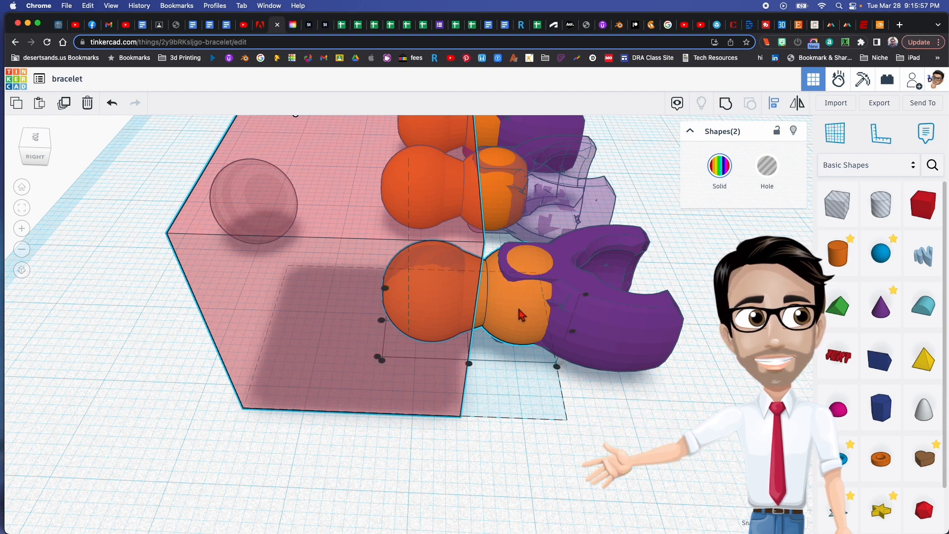
click(382, 321)
Examine the box's position around the link's ball end from several angles.
mouse_move(394, 309)
right_down()
mouse_move(325, 320)
mouse_move(393, 316)
right_up()
middle_drag(393, 316, 468, 297)
right_drag(467, 296, 563, 305)
scroll(345, 283, down, 6)
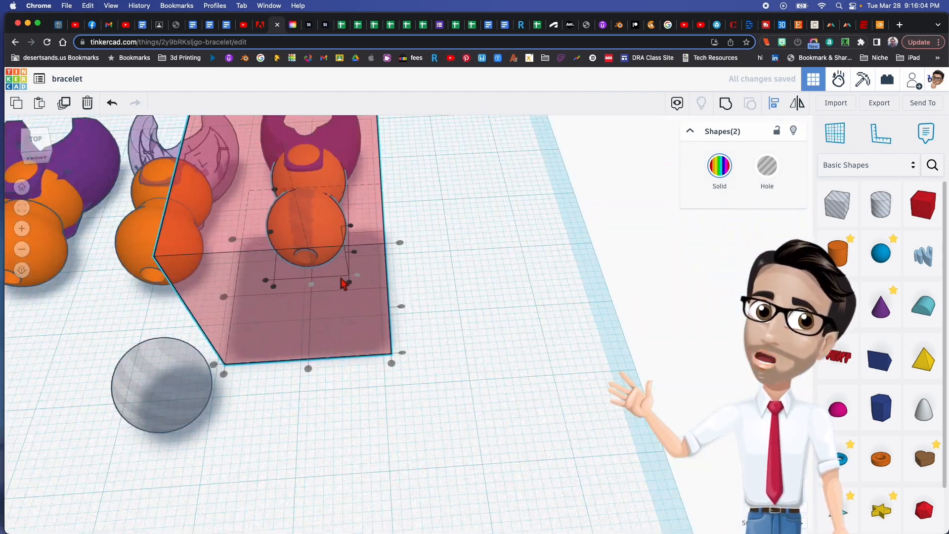
right_drag(342, 279, 417, 270)
middle_drag(307, 256, 396, 287)
right_drag(413, 287, 380, 201)
middle_drag(380, 201, 367, 275)
right_drag(368, 276, 395, 375)
middle_drag(395, 376, 442, 245)
mouse_move(442, 246)
right_down()
mouse_move(410, 237)
mouse_move(425, 245)
right_up()
middle_drag(425, 245, 465, 254)
click(577, 334)
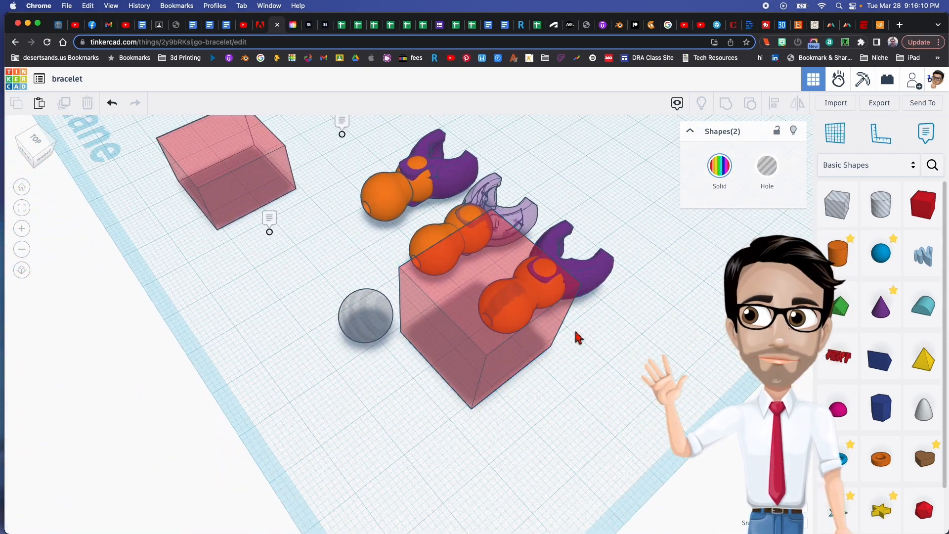
Group the transparent box with the enclosed hole sphere, leaving the orange ball piece out, to cut a spherical cavity into the box.
click(529, 319)
scroll(526, 318, up, 5)
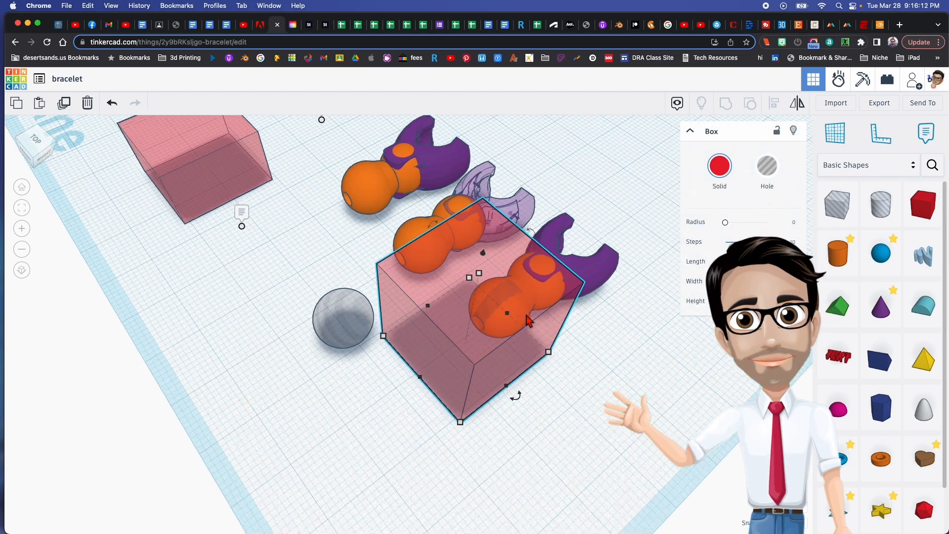
right_drag(583, 313, 497, 345)
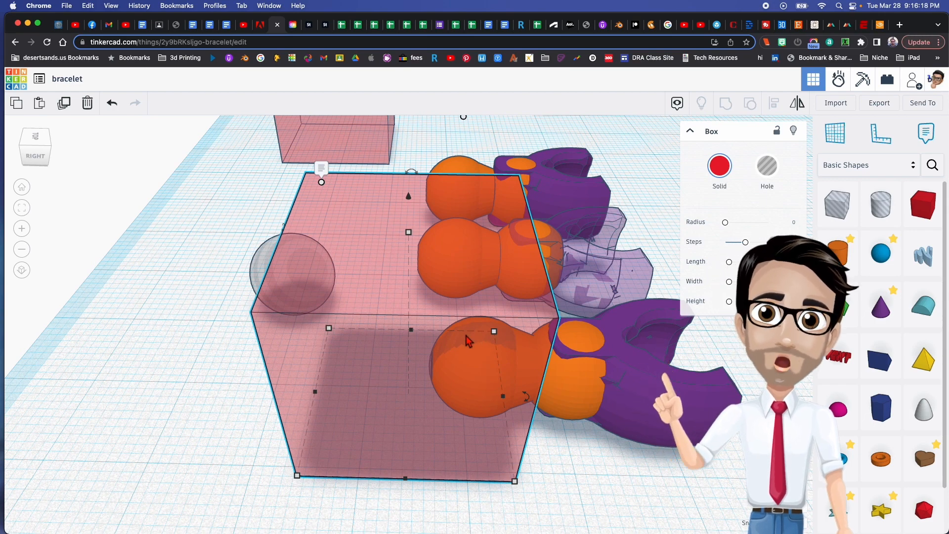
middle_drag(566, 350, 478, 314)
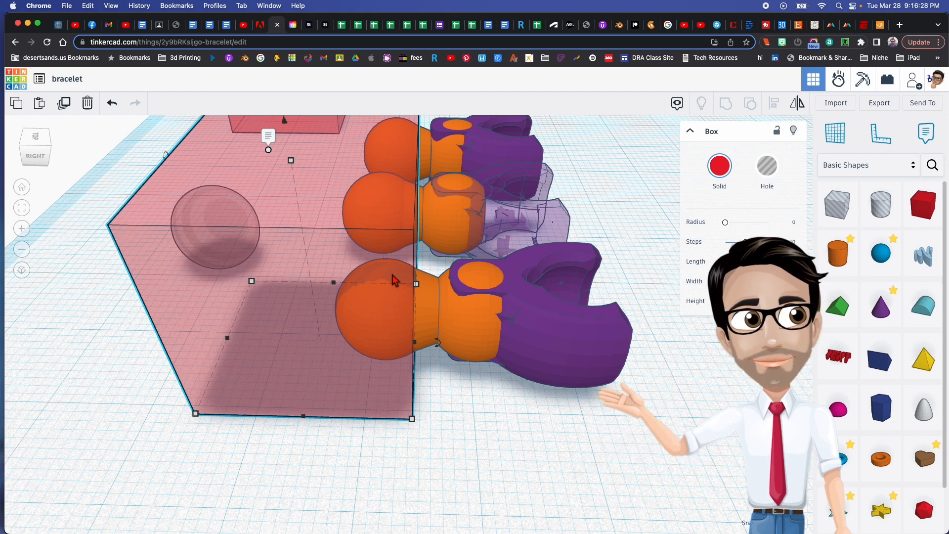
shift+click(369, 335)
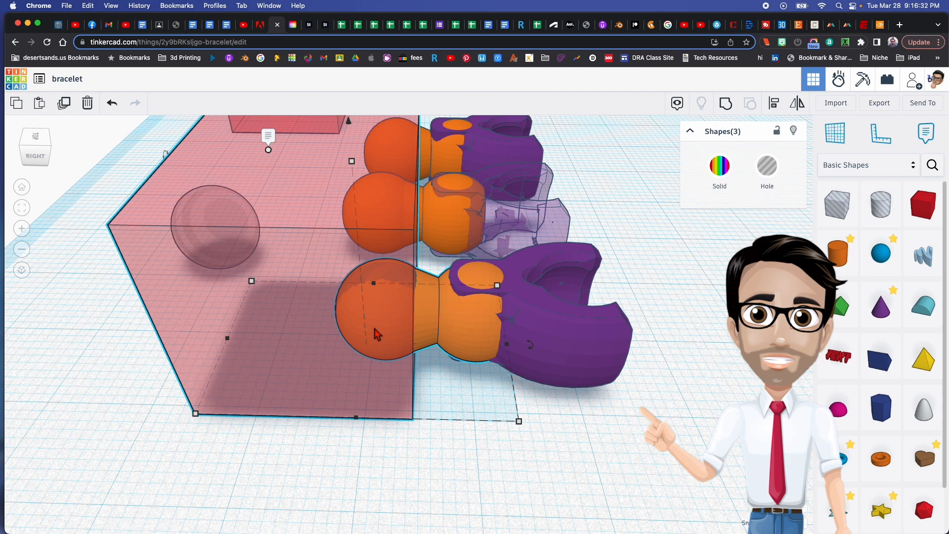
shift+click(468, 332)
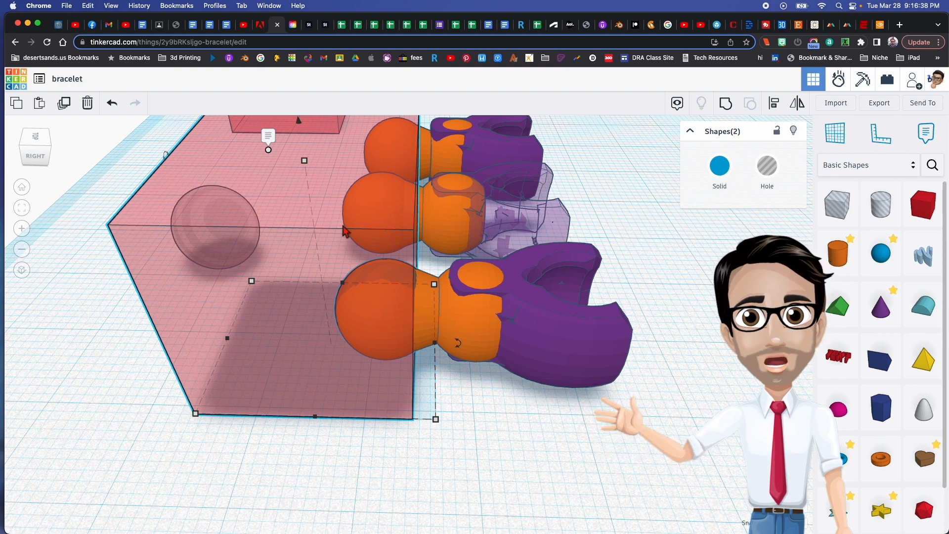
click(340, 254)
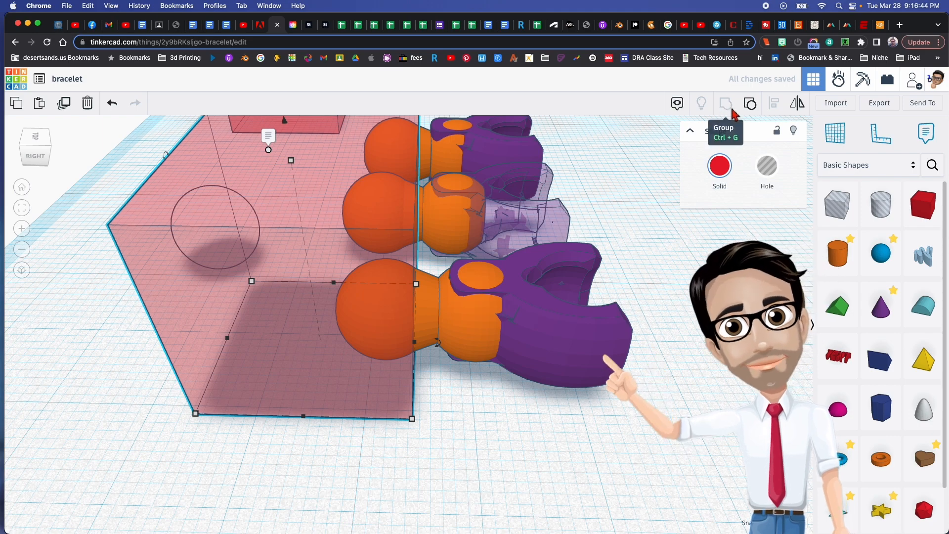
Try raising the hollowed box by 5.62 and deleting the spare hole sphere, and undo both changes.
right_drag(458, 239, 372, 243)
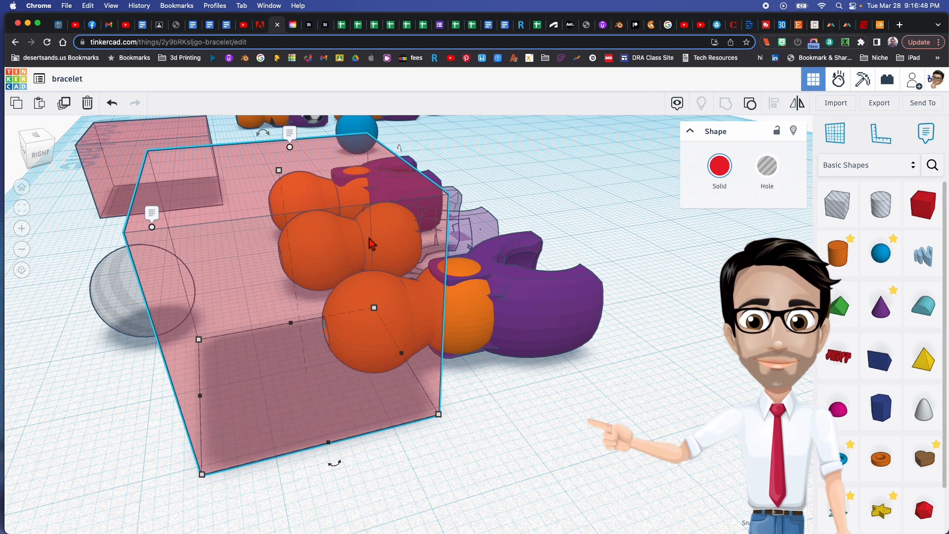
right_drag(315, 175, 336, 218)
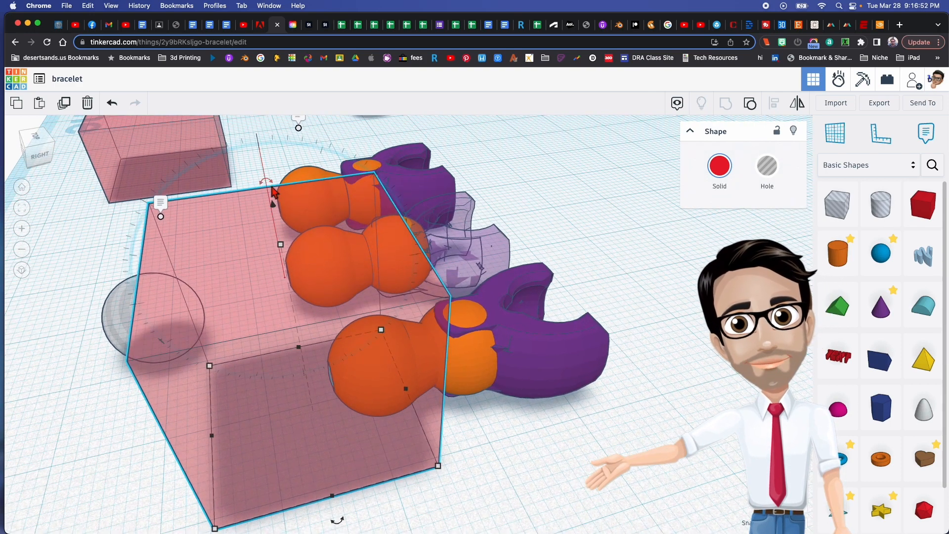
drag(273, 192, 264, 125)
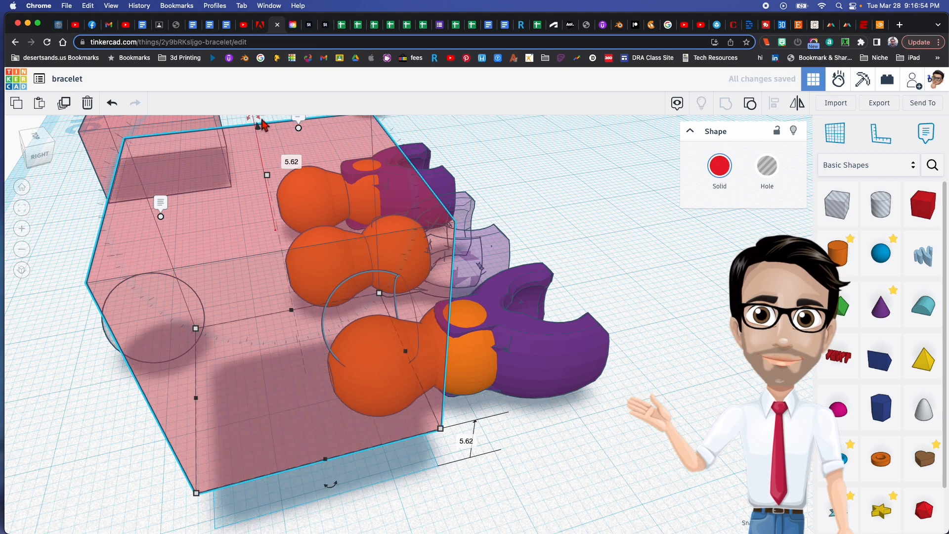
click(107, 332)
key(Delete)
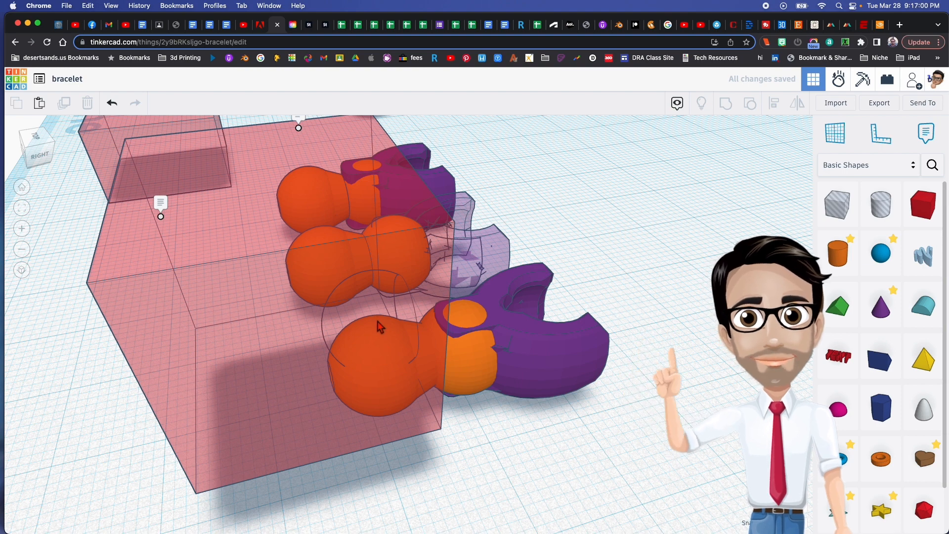
key(super+z)
key(super+z)
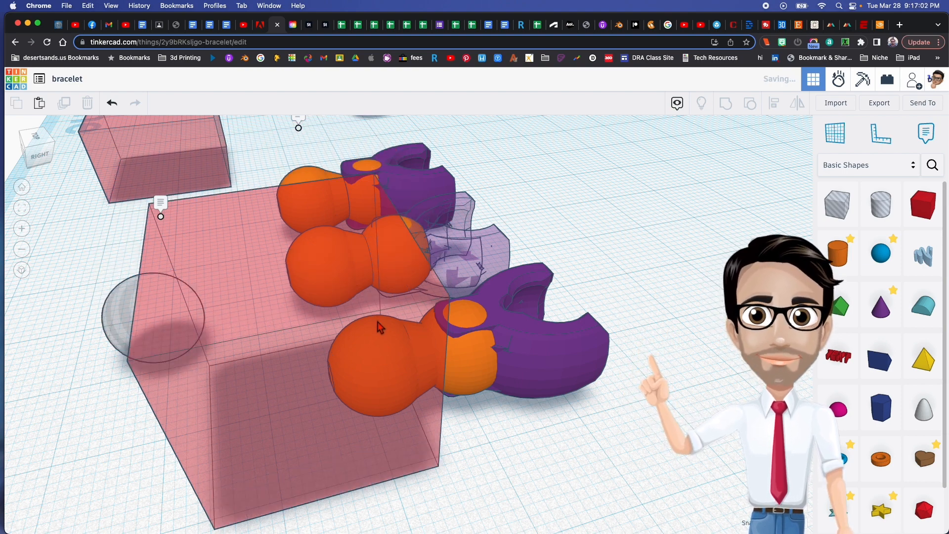
Delete the spare hole sphere beside the links and turn the hollowed box into a hole.
key(Delete)
right_drag(440, 366, 288, 345)
click(257, 355)
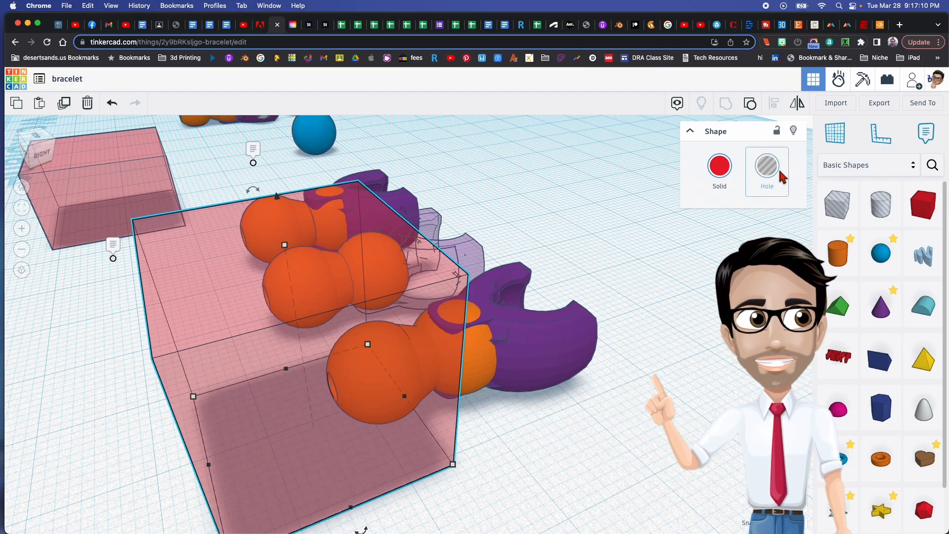
click(761, 176)
Group the hollowed hole box with the enclosed orange ball piece to trim the ball to the cavity's shape.
right_drag(415, 339, 542, 317)
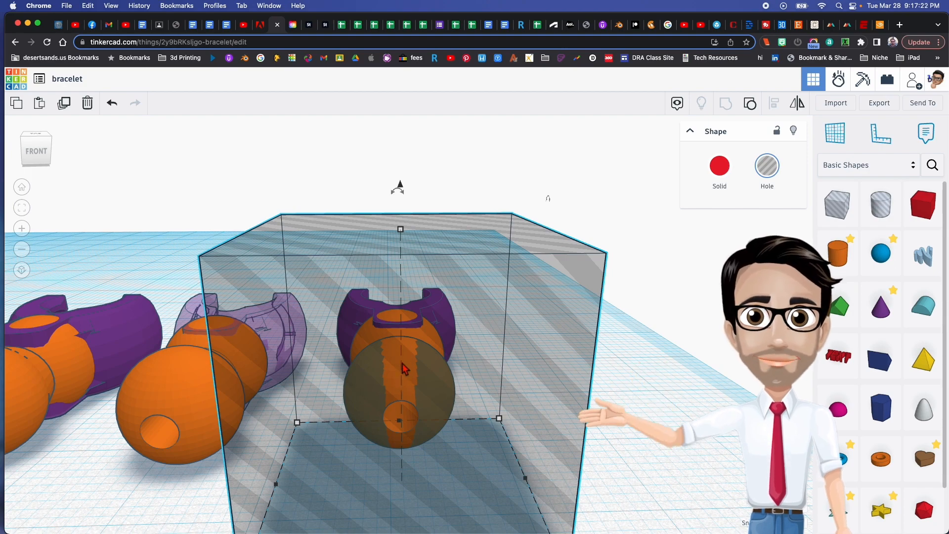
mouse_move(419, 359)
right_down()
mouse_move(423, 398)
mouse_move(418, 351)
right_up()
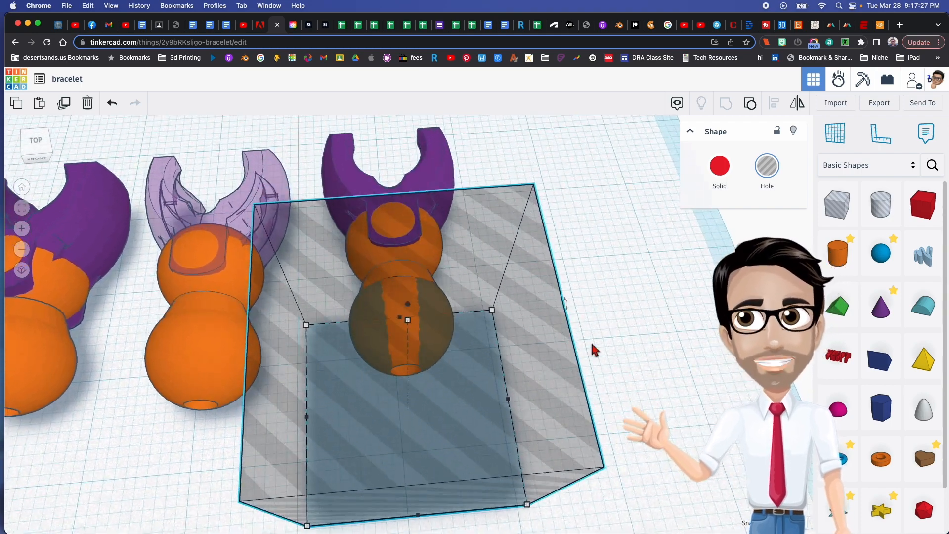
shift+click(396, 347)
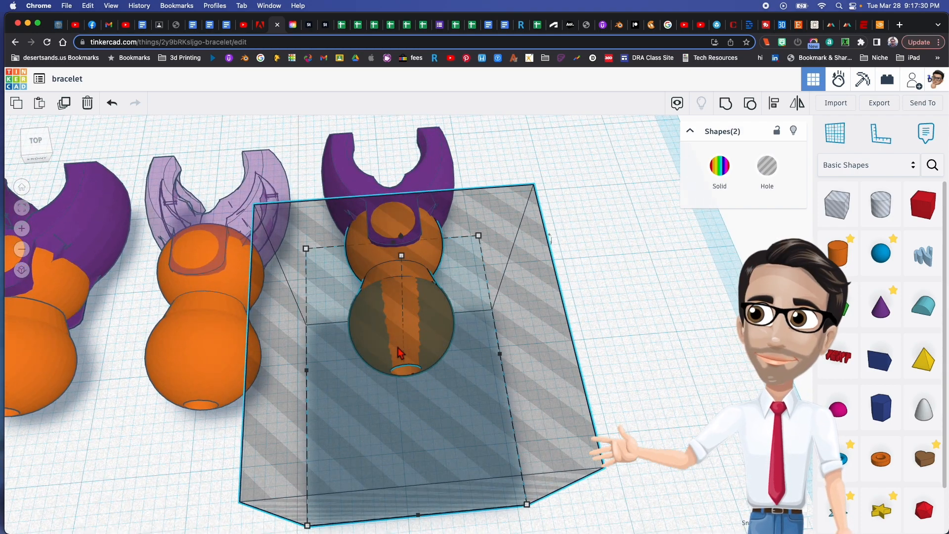
key(super+g)
right_drag(446, 350, 408, 314)
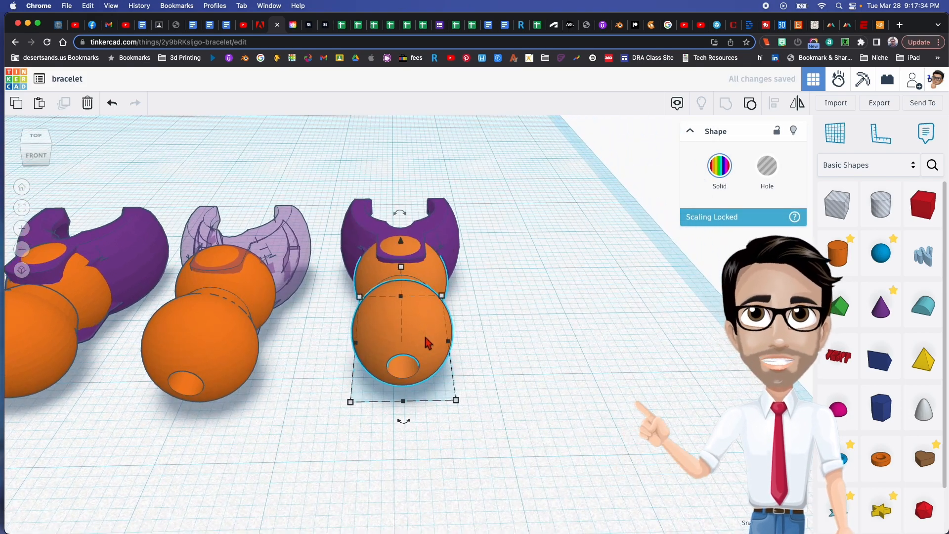
Examine the trimmed ball end of the new link from several angles and compare it with the neighbouring links.
mouse_move(491, 320)
right_down()
mouse_move(326, 322)
mouse_move(519, 334)
mouse_move(495, 363)
mouse_move(459, 353)
mouse_move(479, 301)
mouse_move(482, 322)
right_up()
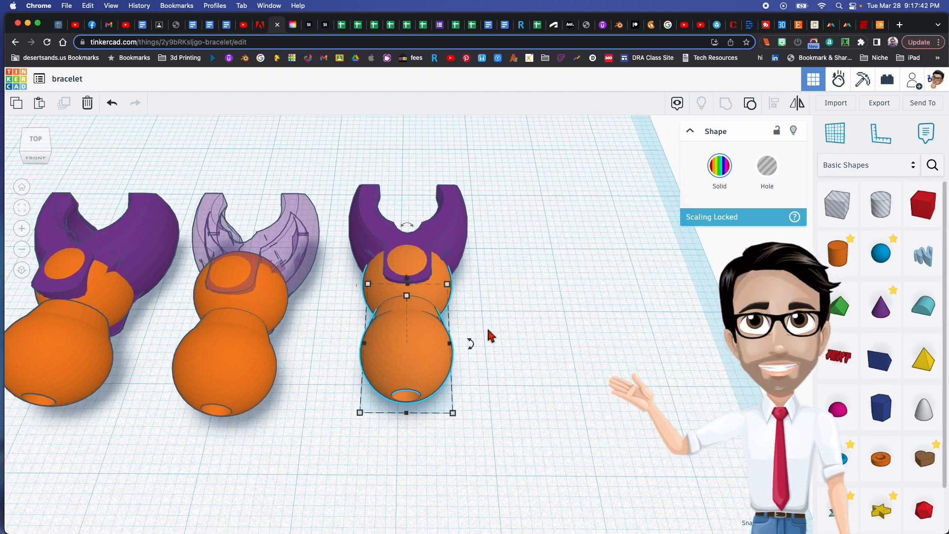
scroll(489, 336, down, 5)
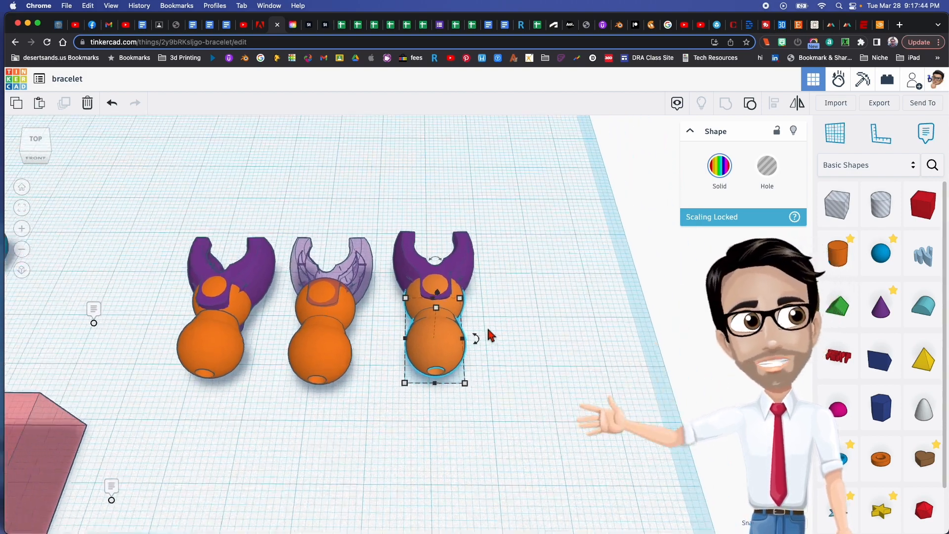
scroll(489, 336, up, 4)
scroll(489, 336, down, 2)
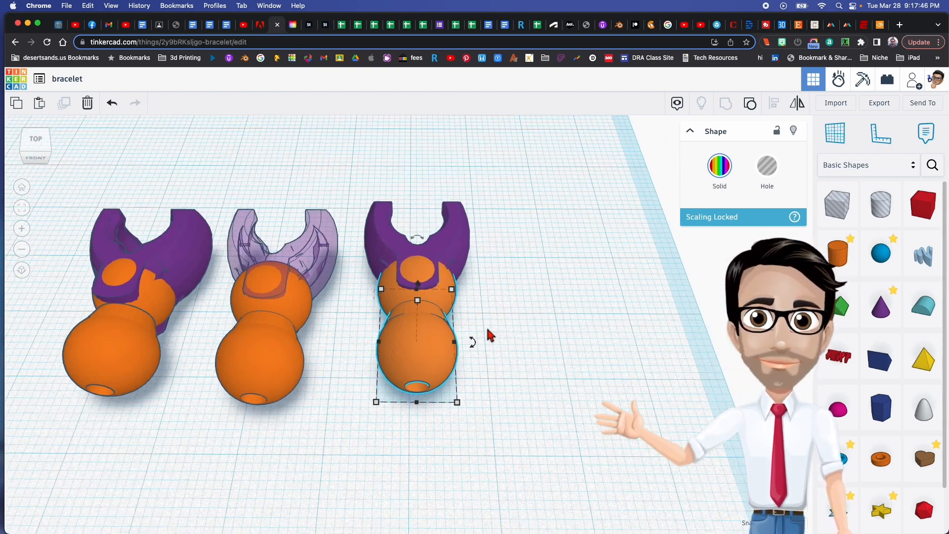
right_drag(483, 333, 404, 318)
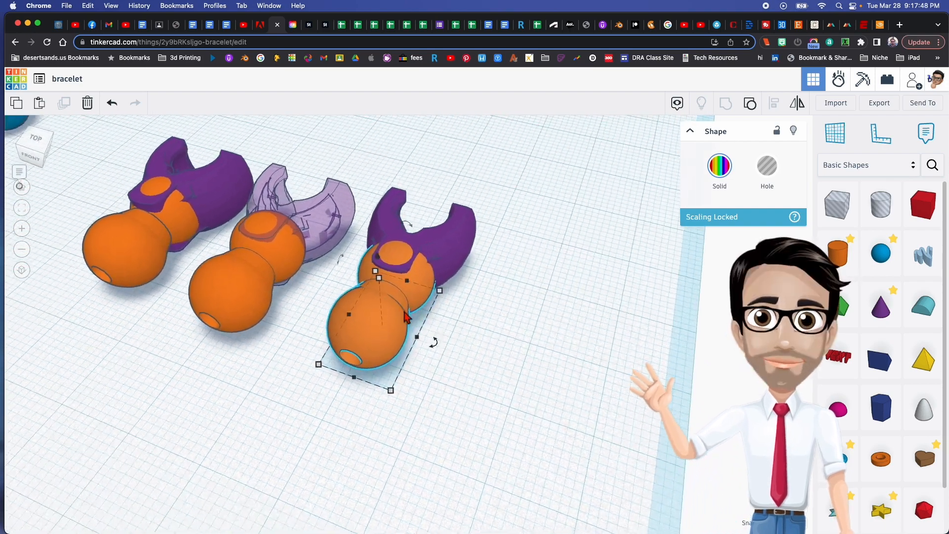
right_drag(455, 288, 355, 299)
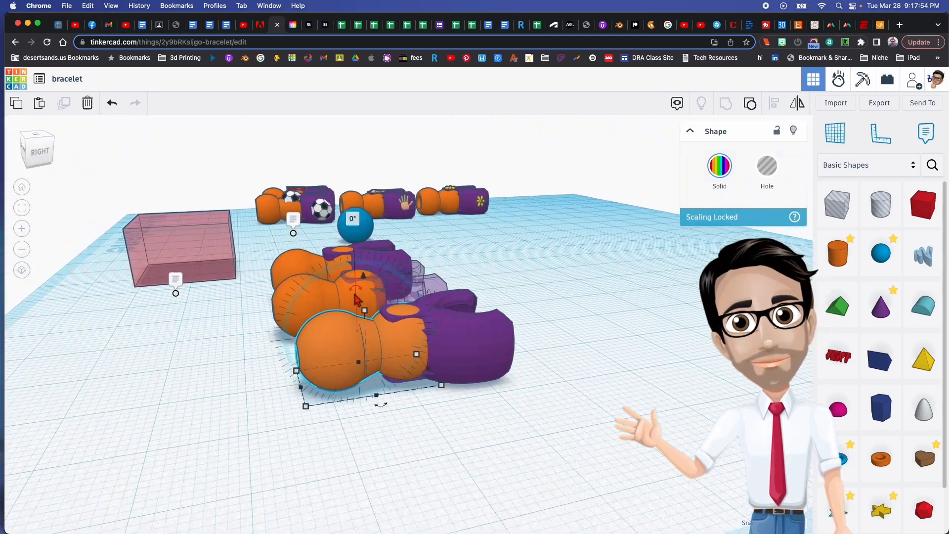
middle_drag(447, 267, 401, 293)
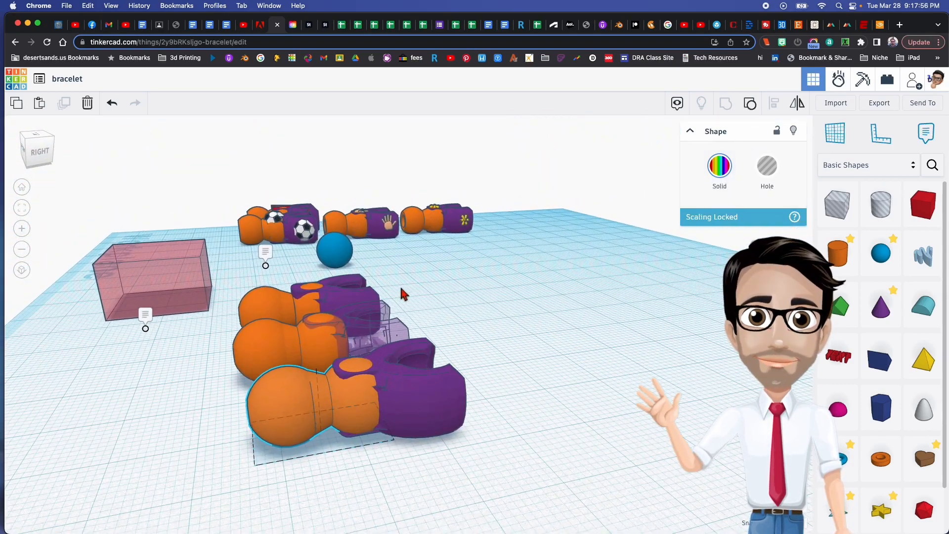
mouse_move(422, 294)
right_down()
mouse_move(406, 291)
mouse_move(419, 296)
right_up()
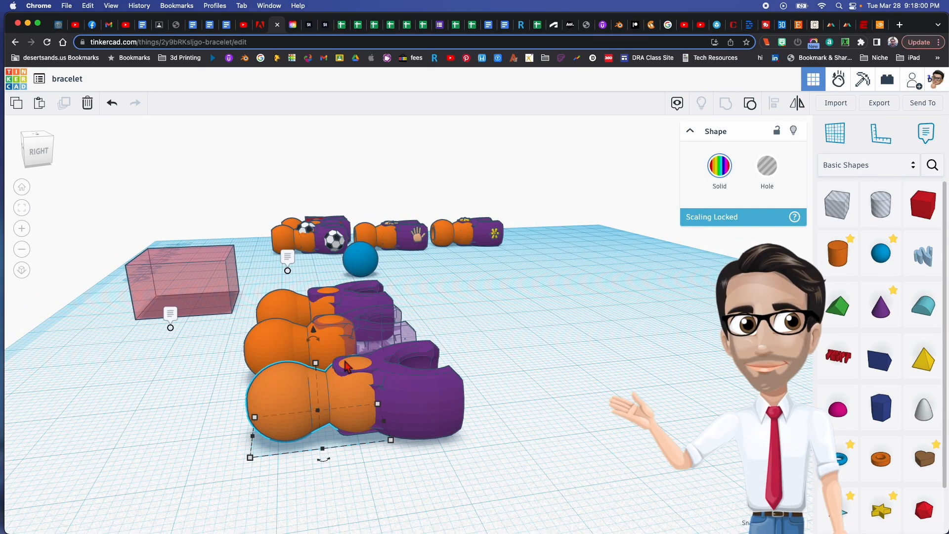
mouse_move(474, 388)
right_down()
mouse_move(440, 385)
mouse_move(458, 387)
right_up()
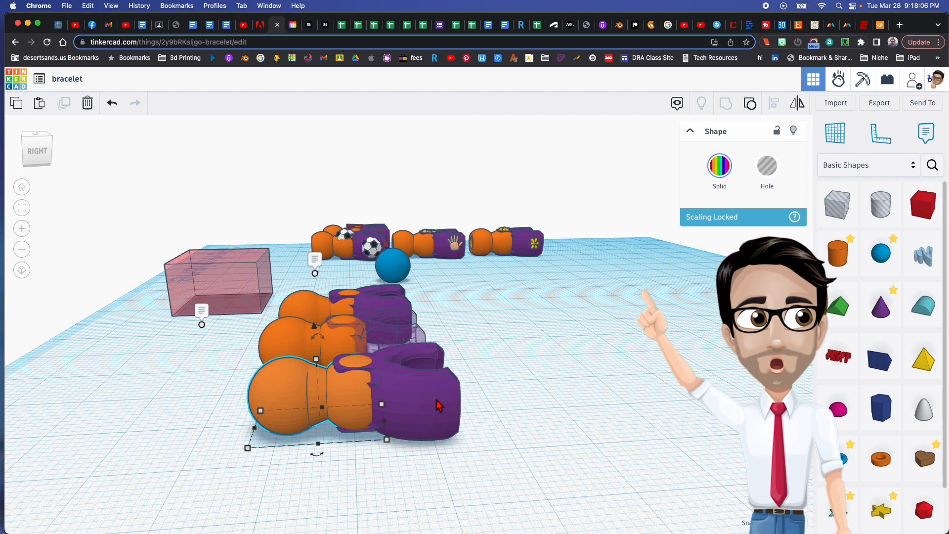
Move the flower-decorated link next to the plain links and inspect its ball, socket and decorations.
right_drag(464, 273, 473, 259)
drag(489, 160, 588, 425)
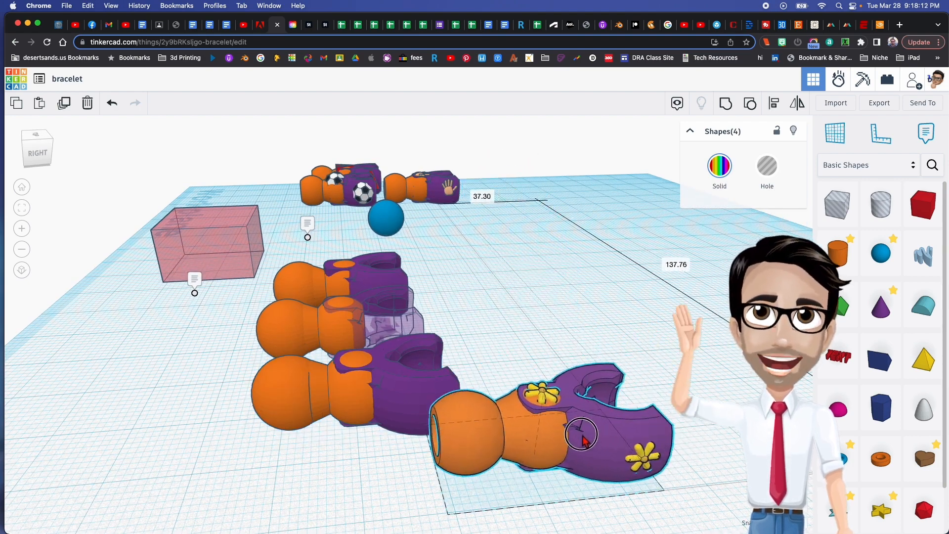
right_drag(588, 425, 637, 470)
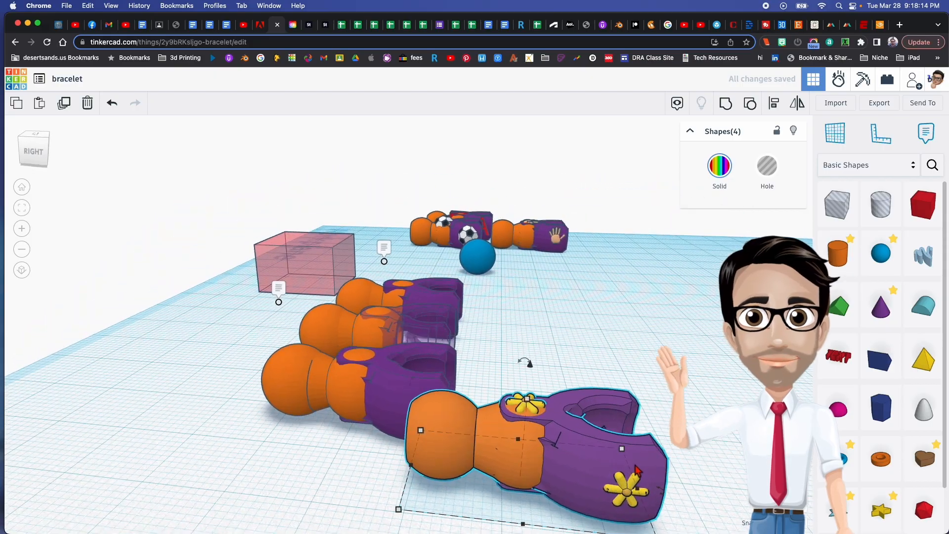
right_drag(726, 402, 441, 337)
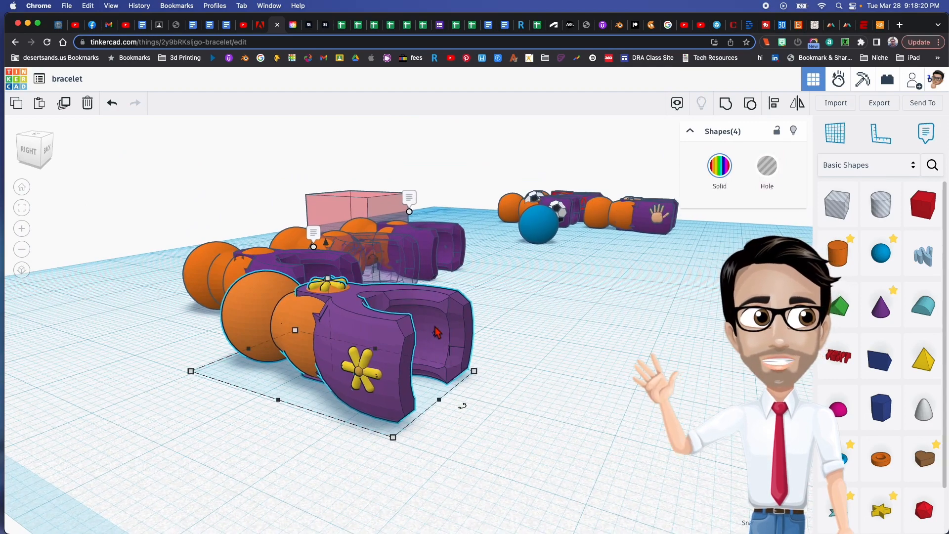
right_drag(455, 354, 422, 340)
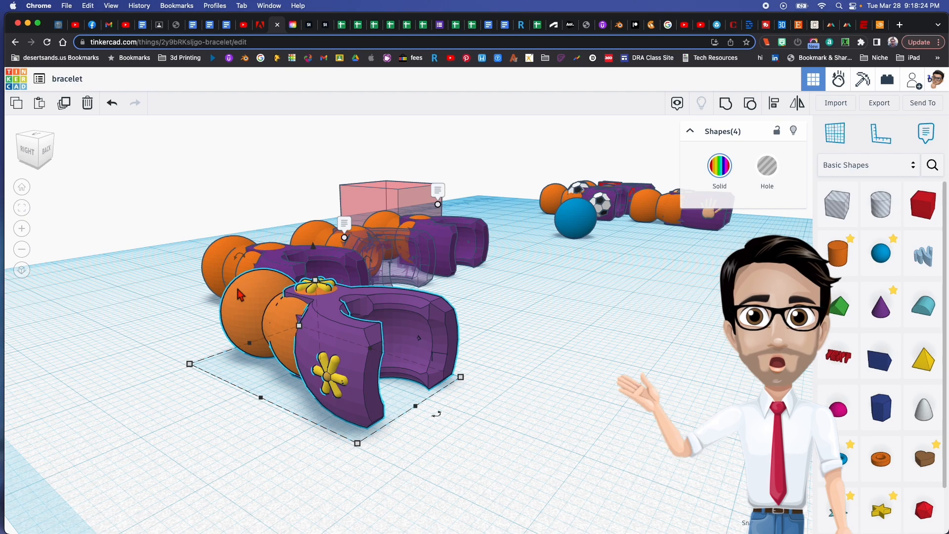
right_drag(376, 343, 509, 364)
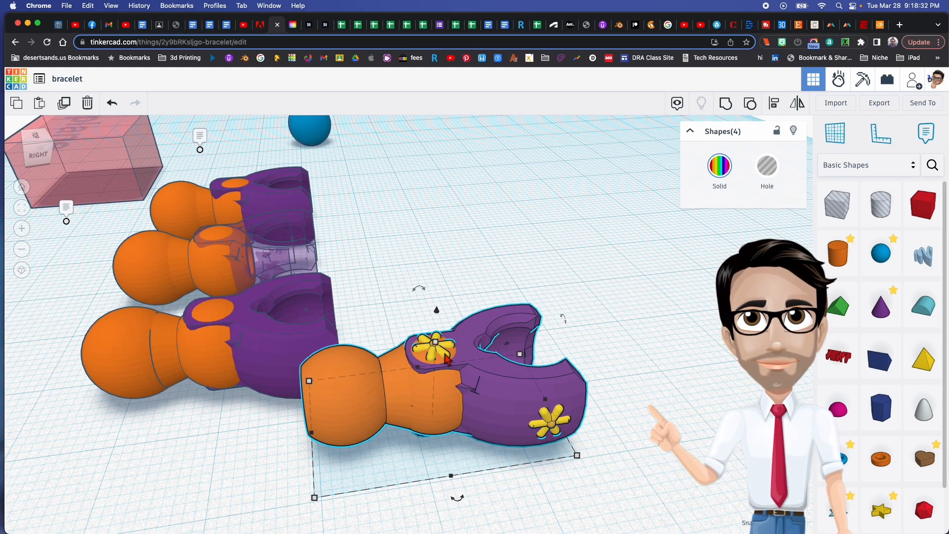
Check the Tiny Flower on the link's top and move the whole flower-decorated link back to the far side of the workplane.
click(426, 303)
click(448, 359)
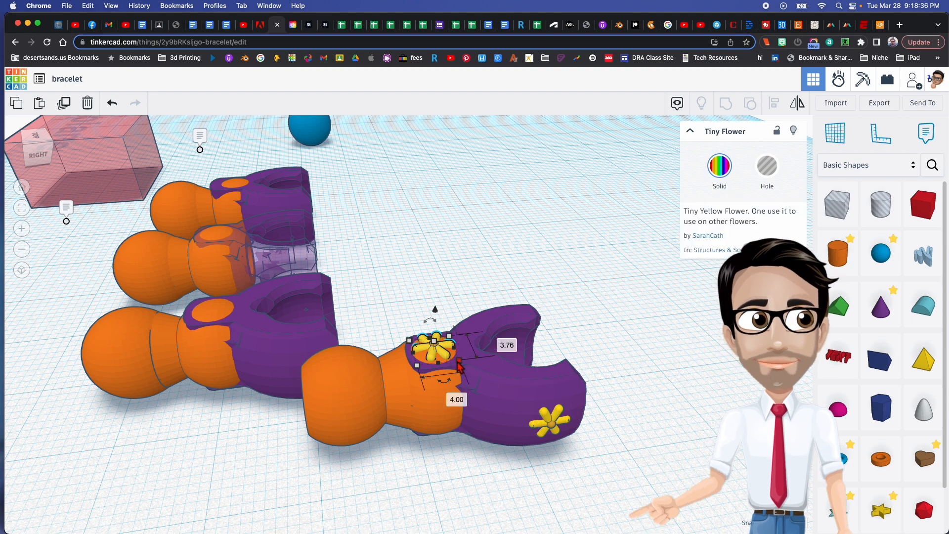
right_drag(426, 366, 517, 390)
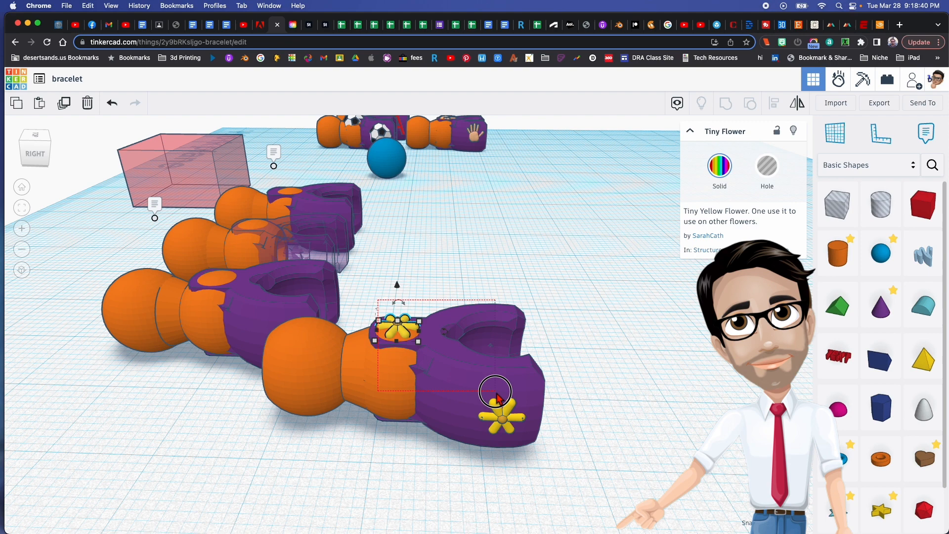
drag(497, 393, 476, 399)
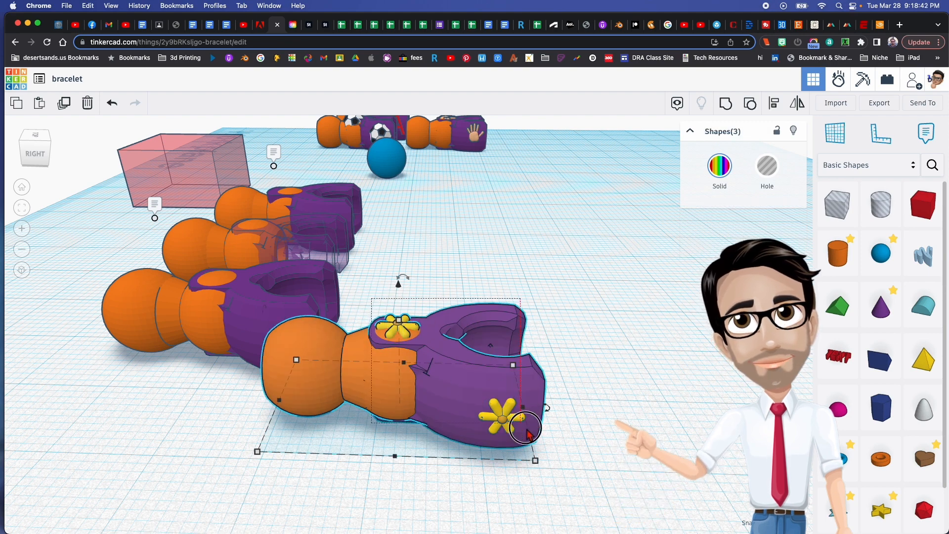
drag(527, 434, 556, 145)
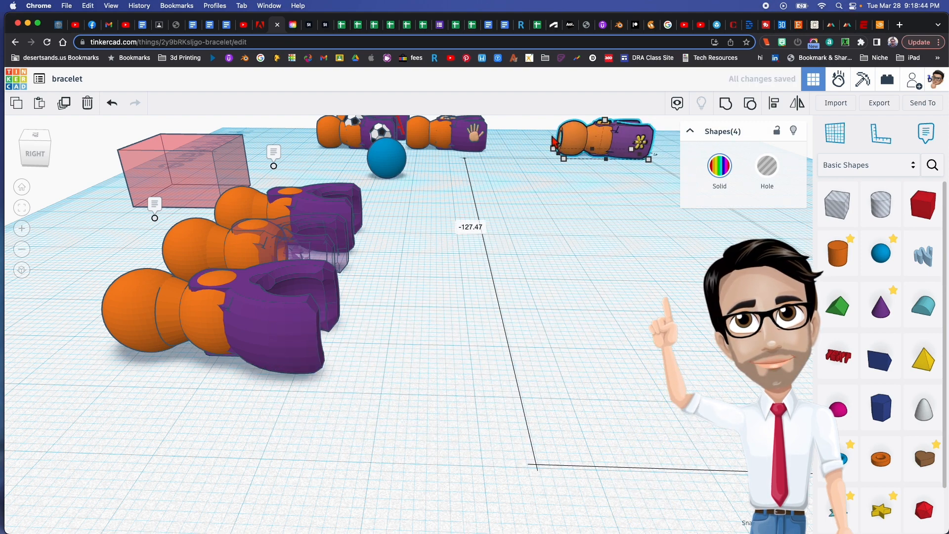
Move the hand-decorated link next to the plain links and inspect the hand on its side up close.
drag(456, 144, 401, 419)
right_drag(401, 419, 511, 386)
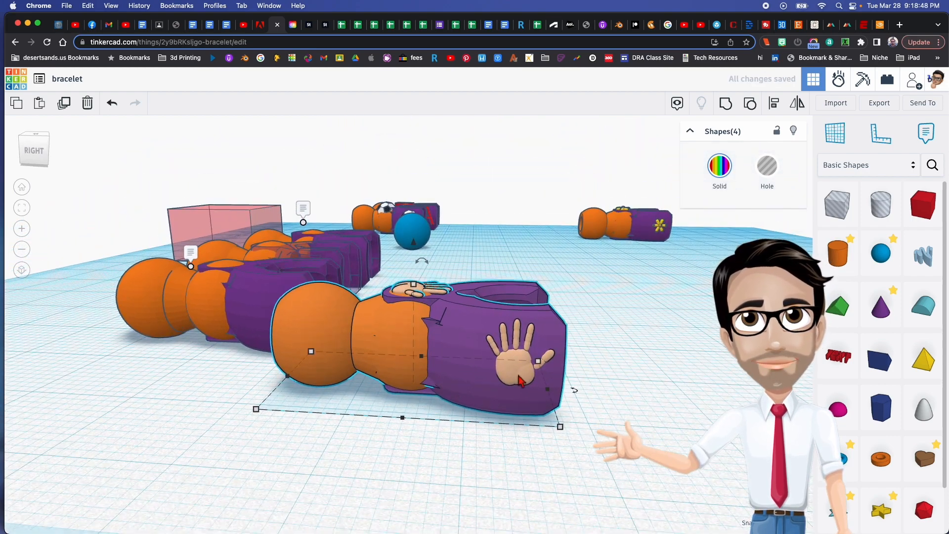
right_drag(625, 369, 540, 365)
scroll(473, 379, up, 5)
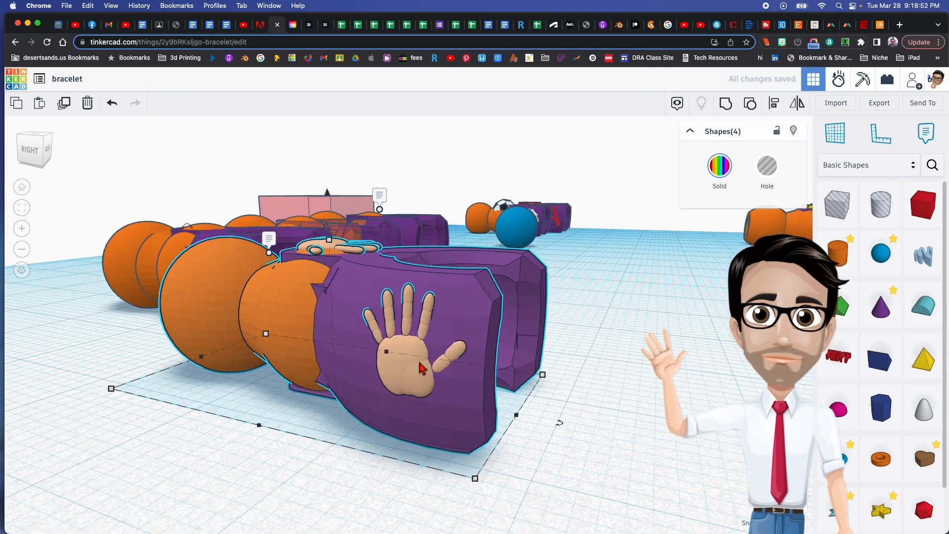
Examine the hand-decorated link's socket end and how the side hand sits against the curved body, including its lower edge.
right_drag(446, 364, 292, 343)
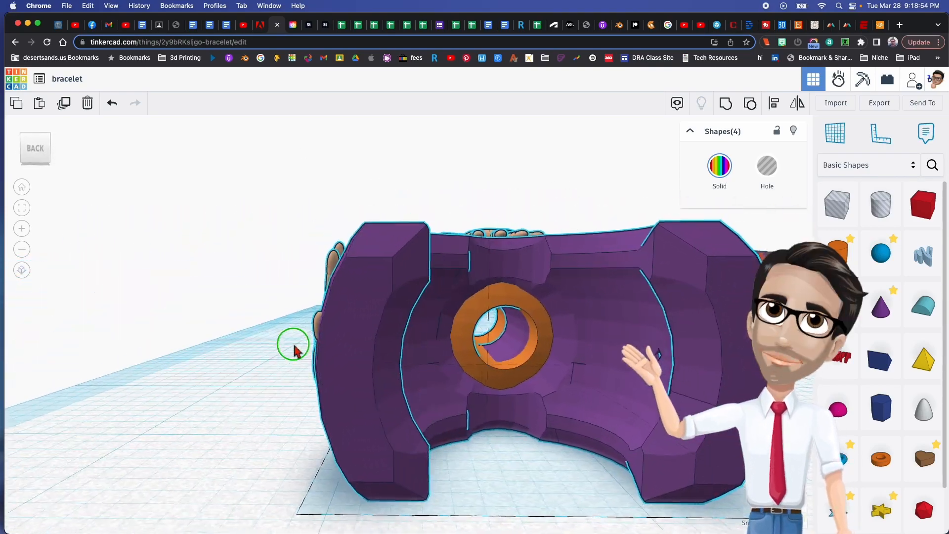
right_drag(398, 341, 414, 362)
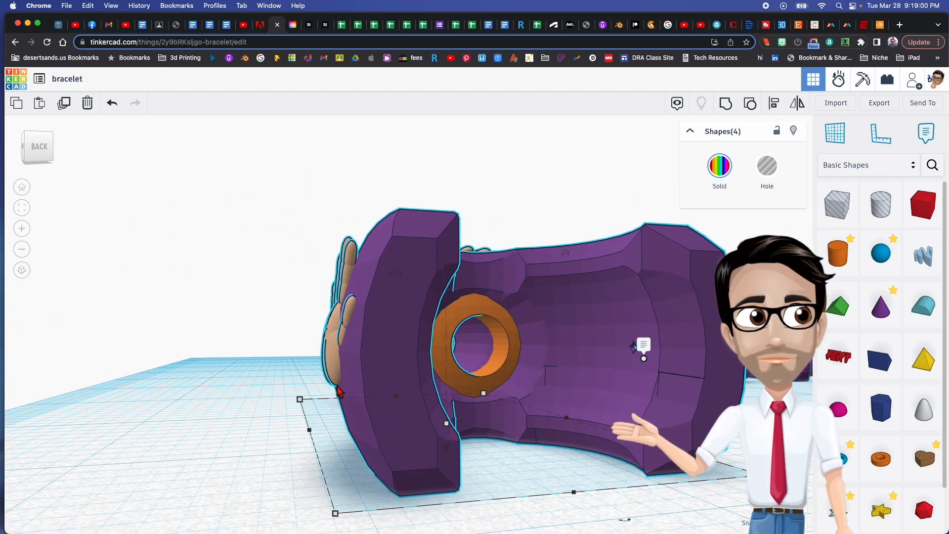
scroll(338, 390, up, 5)
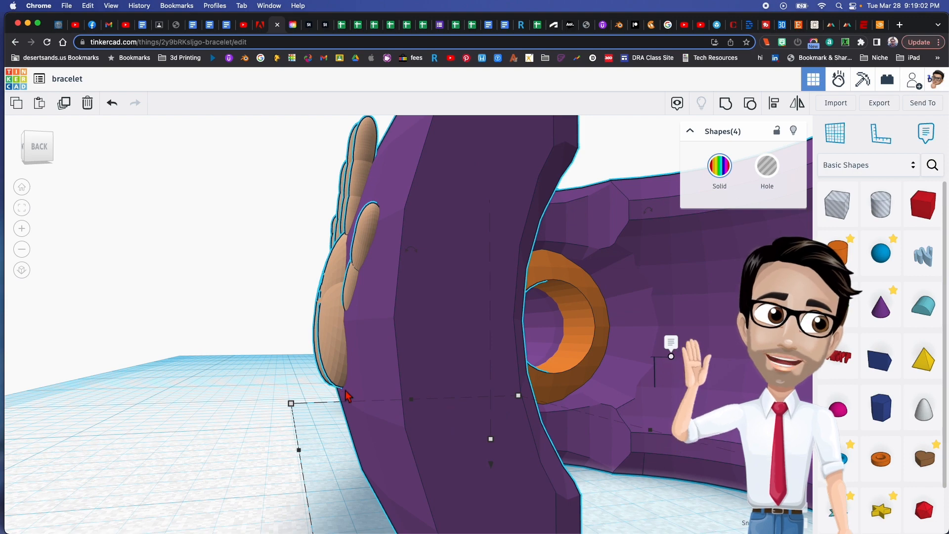
mouse_move(341, 390)
right_down()
mouse_move(324, 377)
mouse_move(339, 394)
right_up()
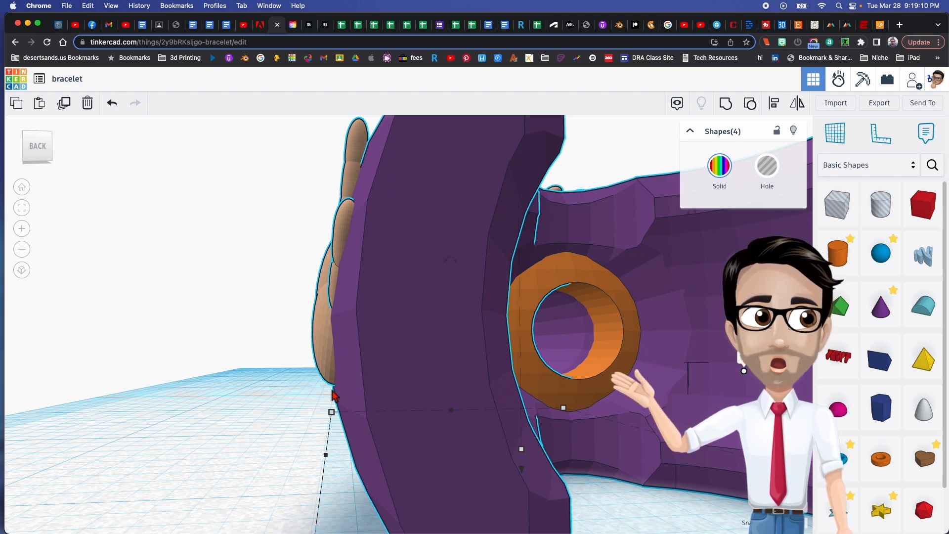
right_drag(332, 395, 339, 377)
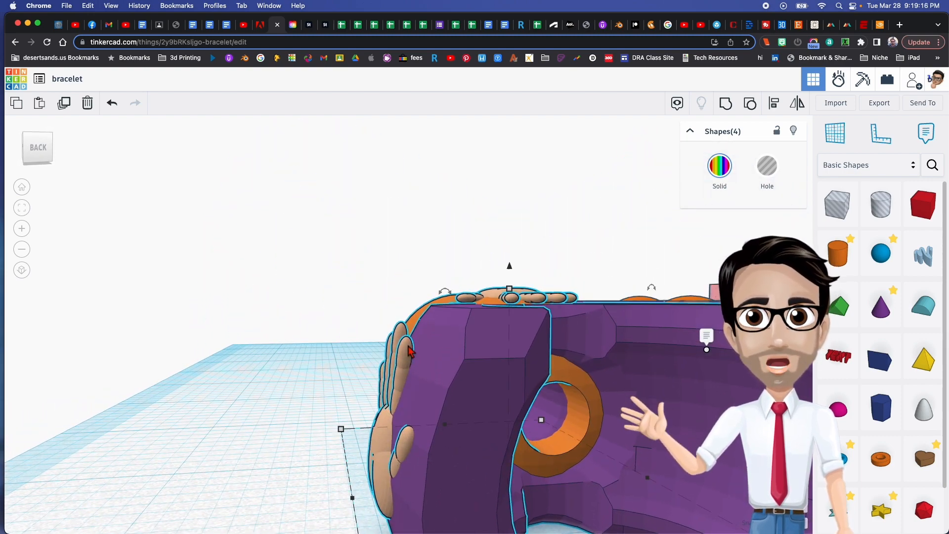
right_drag(391, 420, 682, 420)
middle_drag(682, 420, 472, 410)
right_drag(487, 395, 550, 422)
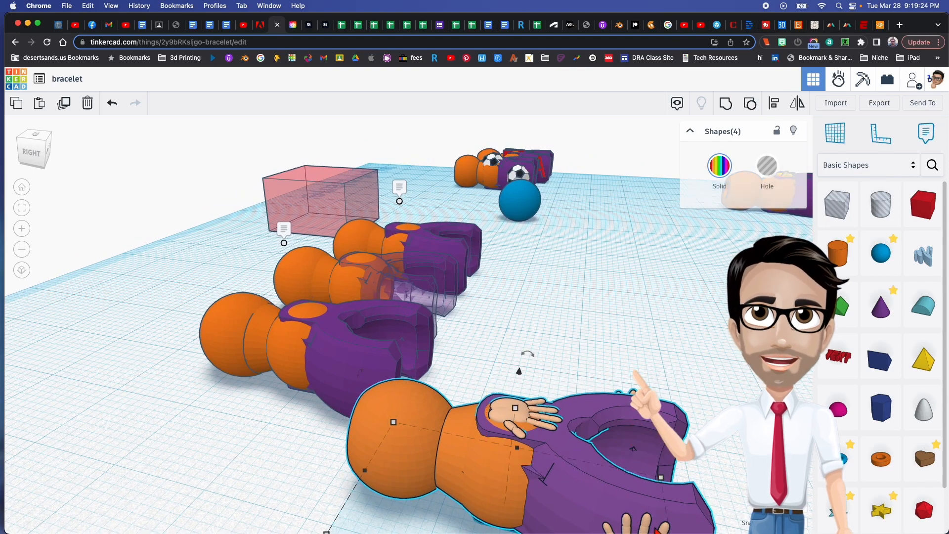
Move the hand-decorated link back to the far side of the workplane near the soccer-ball and letter A links.
drag(642, 517, 644, 191)
right_drag(644, 191, 576, 205)
middle_drag(575, 205, 651, 176)
right_drag(662, 180, 575, 195)
middle_drag(658, 187, 494, 224)
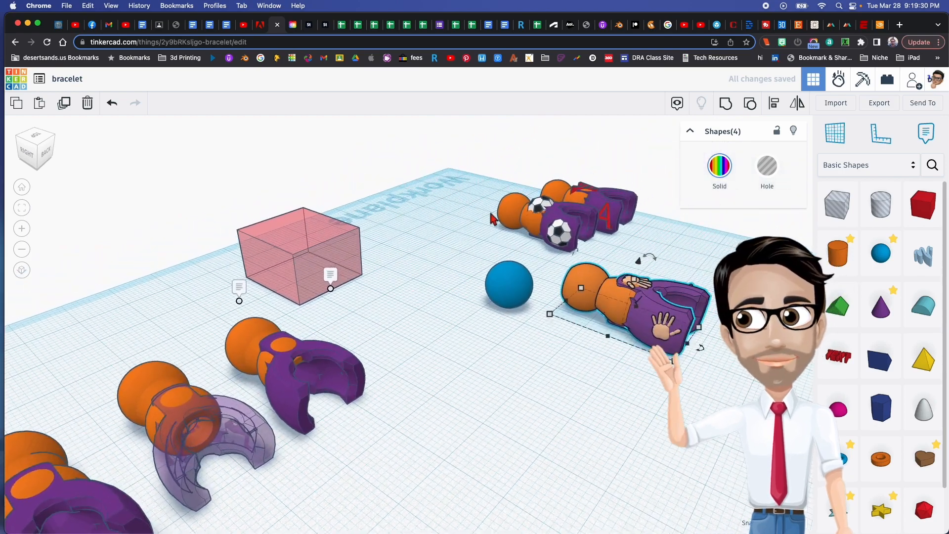
View the soccer-ball and letter A links up close and examine them from the socket end.
drag(537, 241, 546, 243)
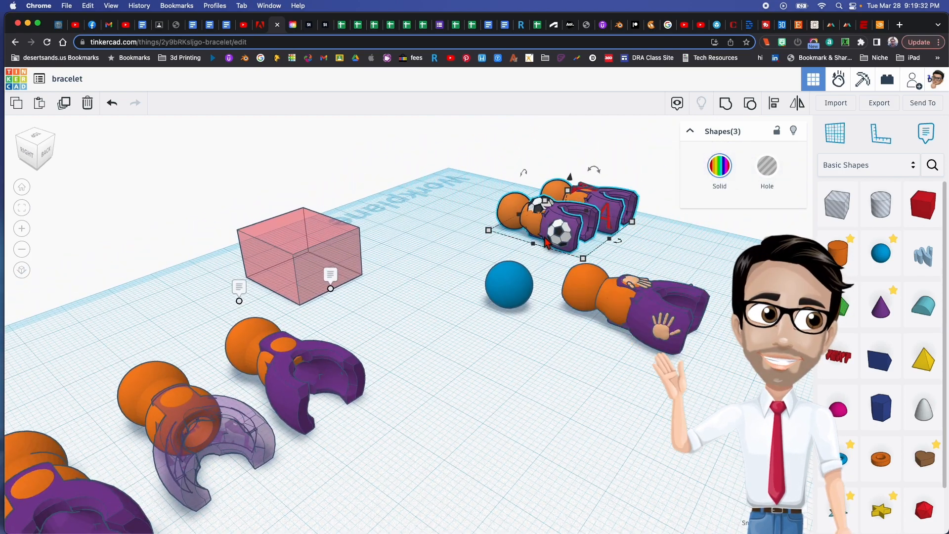
key(f)
right_drag(535, 287, 613, 272)
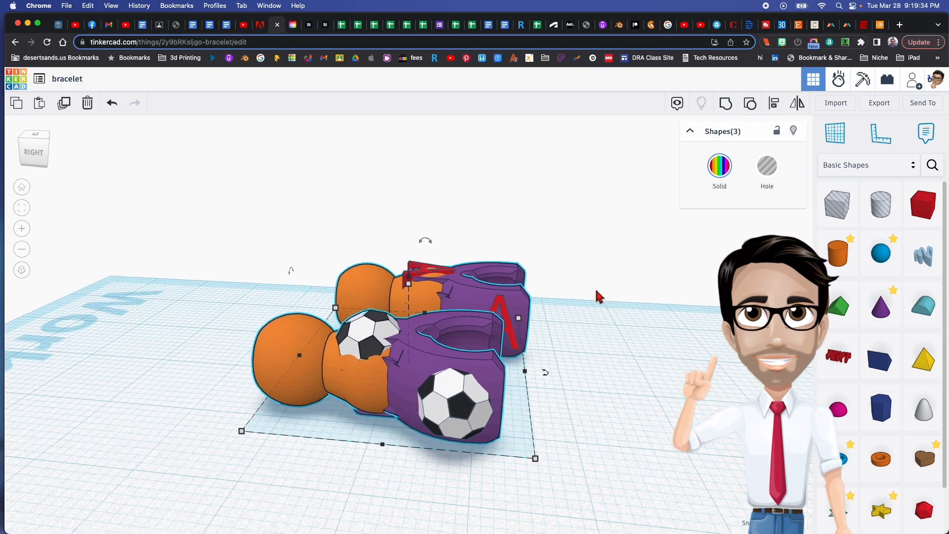
click(621, 275)
right_drag(583, 371, 294, 362)
Lift the side soccer ball above its link to examine its cut inner face, and lower it back into place.
click(270, 366)
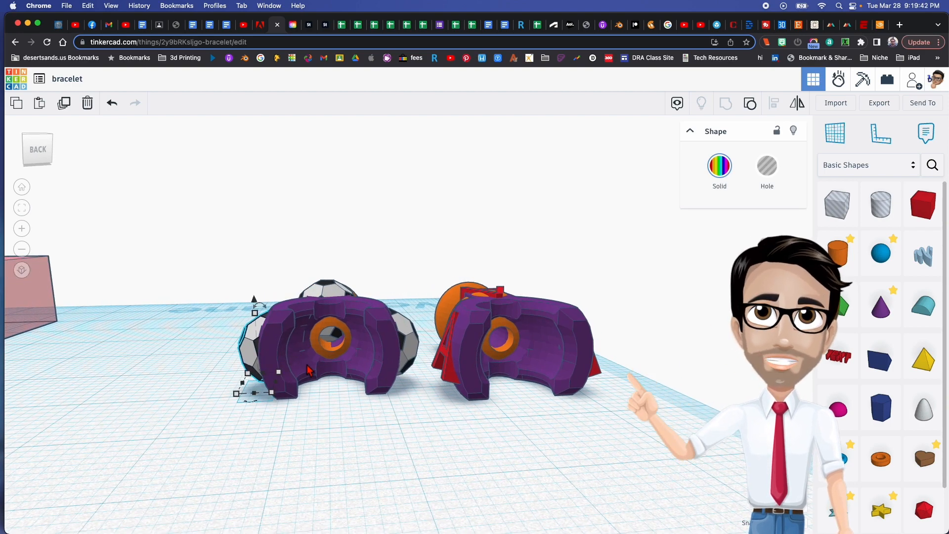
right_drag(295, 363, 346, 372)
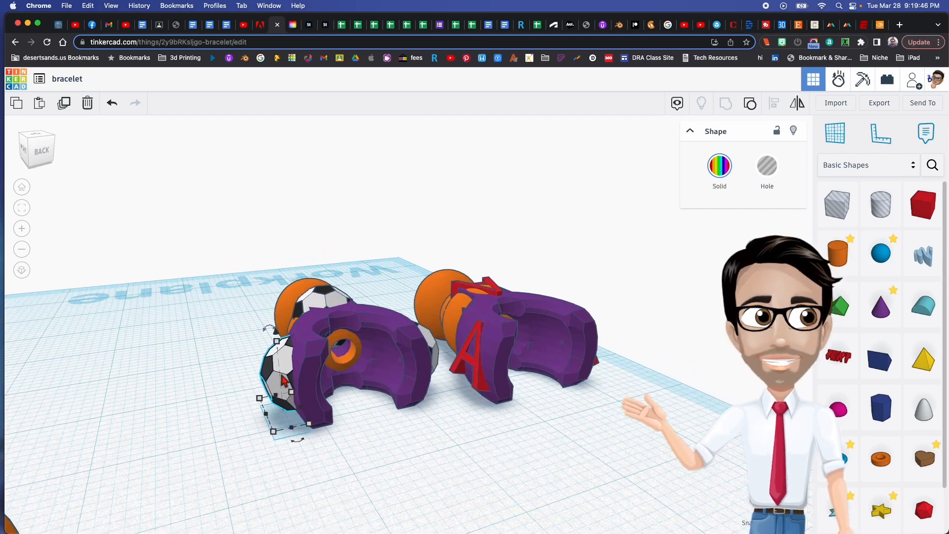
drag(278, 339, 269, 180)
right_drag(286, 213, 281, 231)
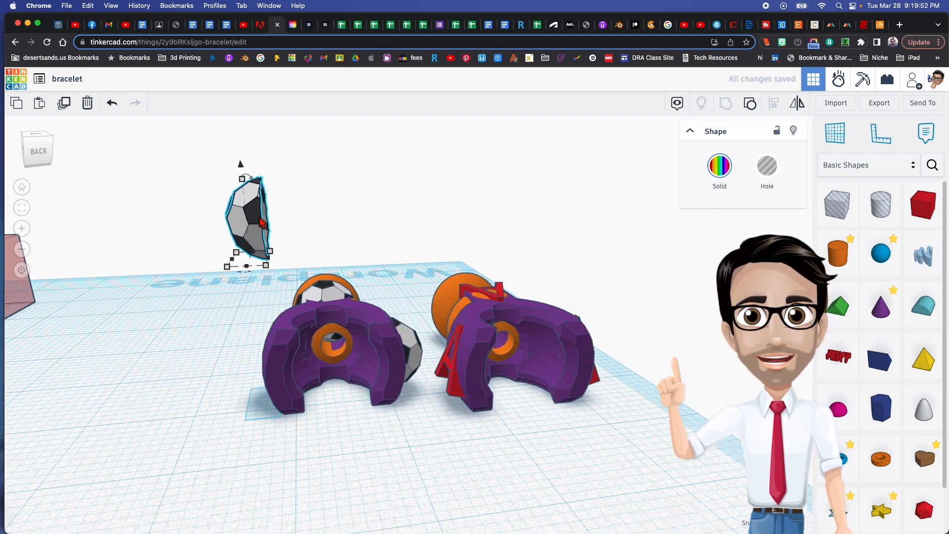
drag(241, 165, 253, 216)
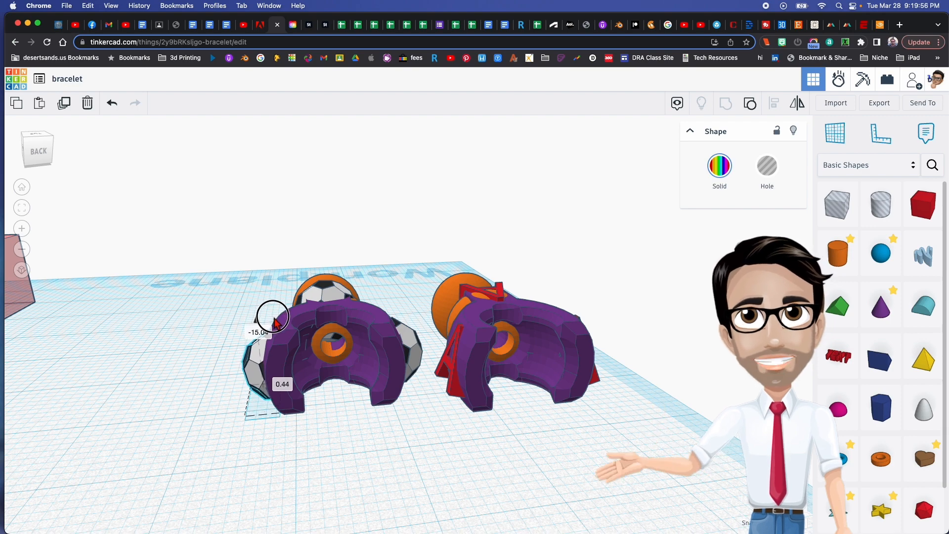
right_drag(313, 388, 288, 335)
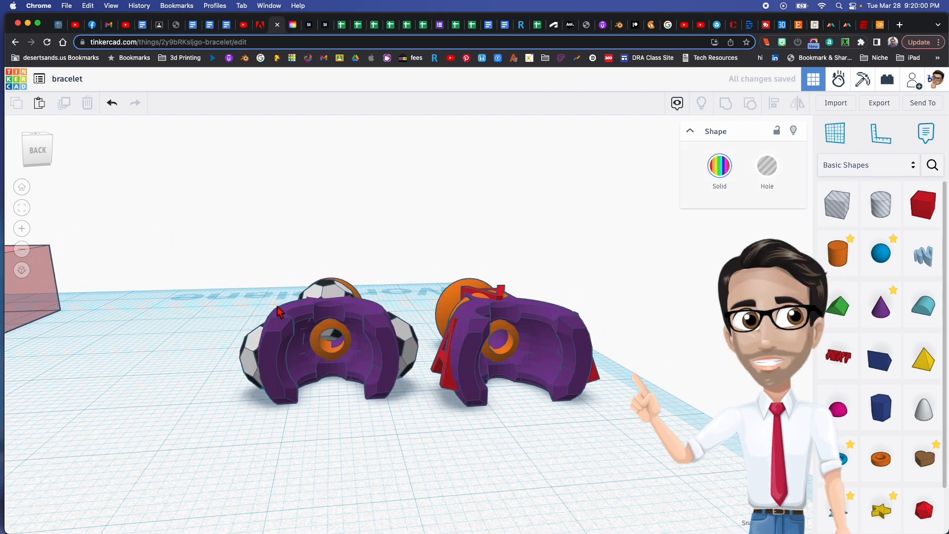
Make the soccer-ball link's body transparent and inspect how the soccer balls and inner channel fit from several angles.
click(281, 333)
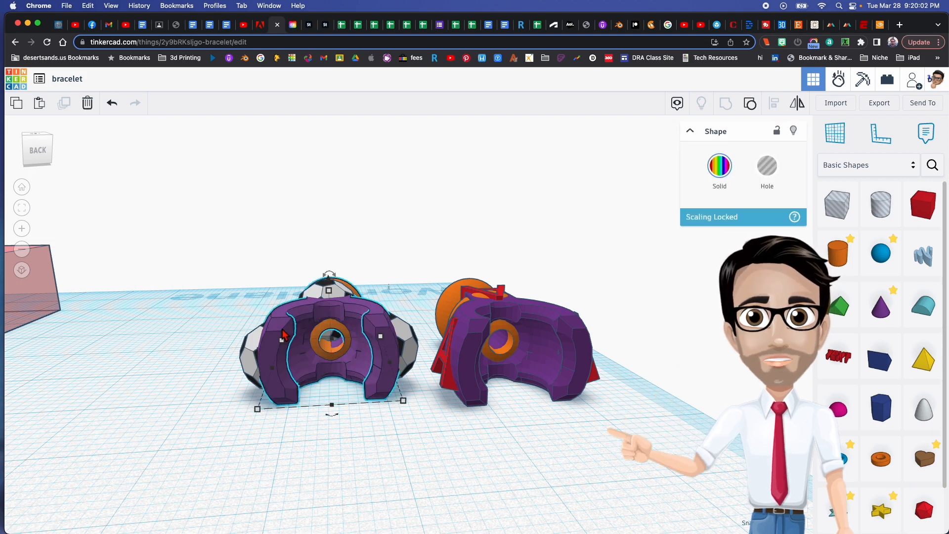
key(h)
scroll(283, 334, up, 5)
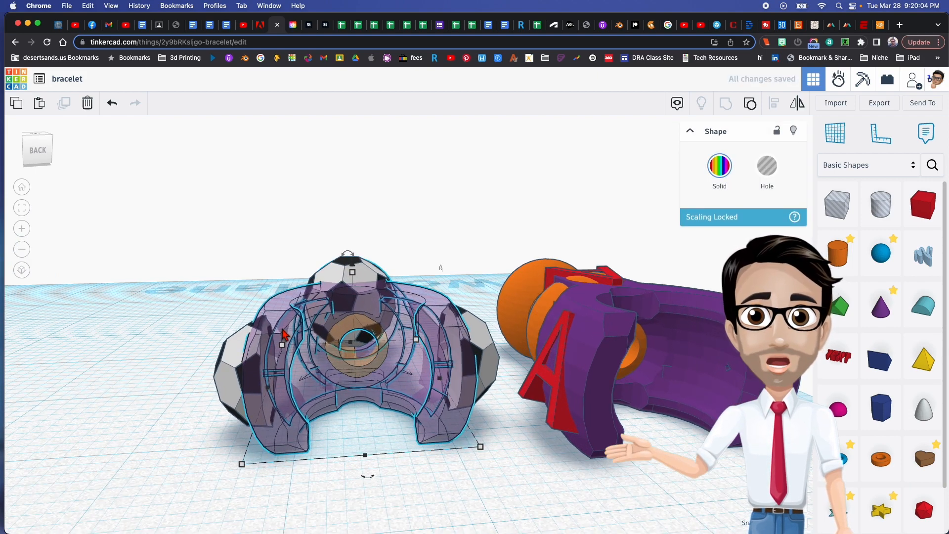
right_drag(302, 323, 233, 400)
scroll(267, 394, up, 5)
right_drag(294, 458, 541, 409)
right_drag(564, 335, 362, 399)
scroll(393, 409, down, 10)
right_drag(441, 385, 435, 426)
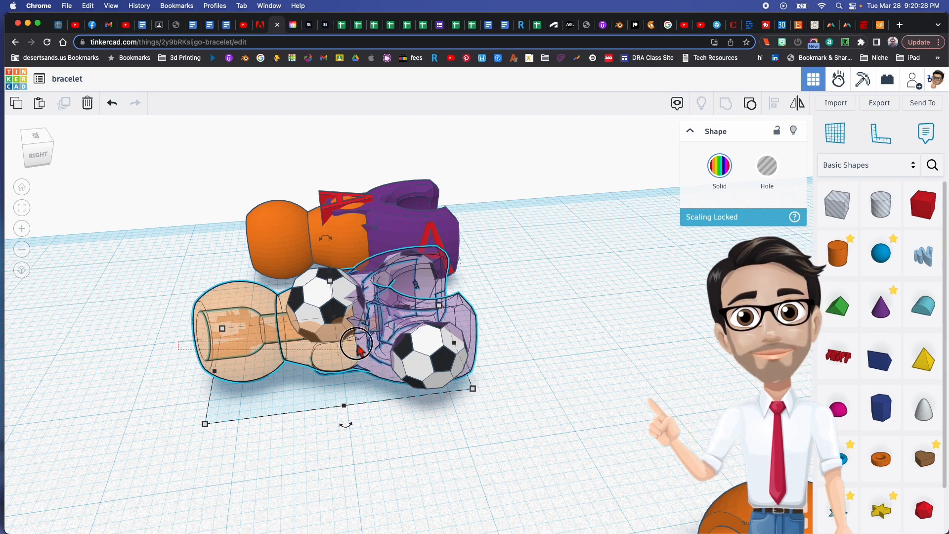
Select the transparent link together with its soccer balls and move the whole set about 26 mm aside.
key(ctrl+shift+g)
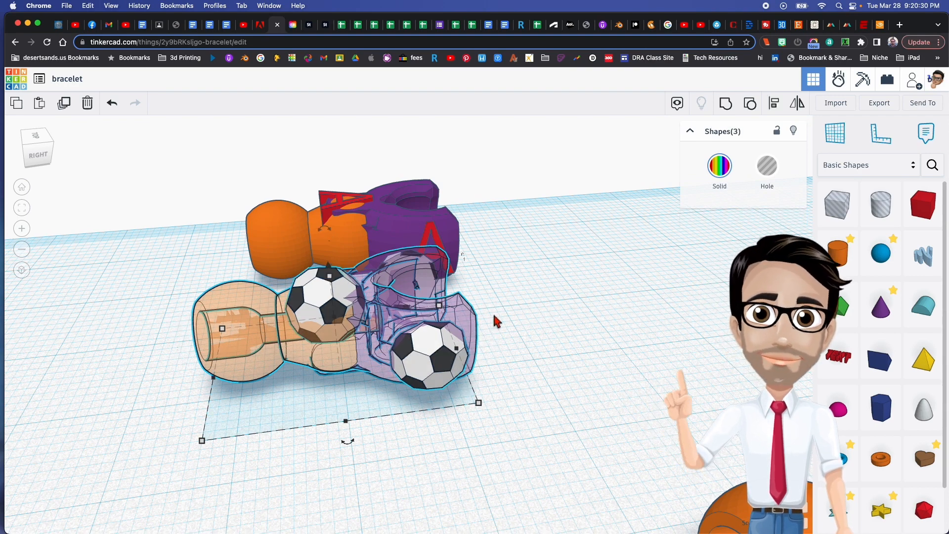
click(496, 321)
drag(169, 303, 487, 346)
drag(332, 326, 586, 311)
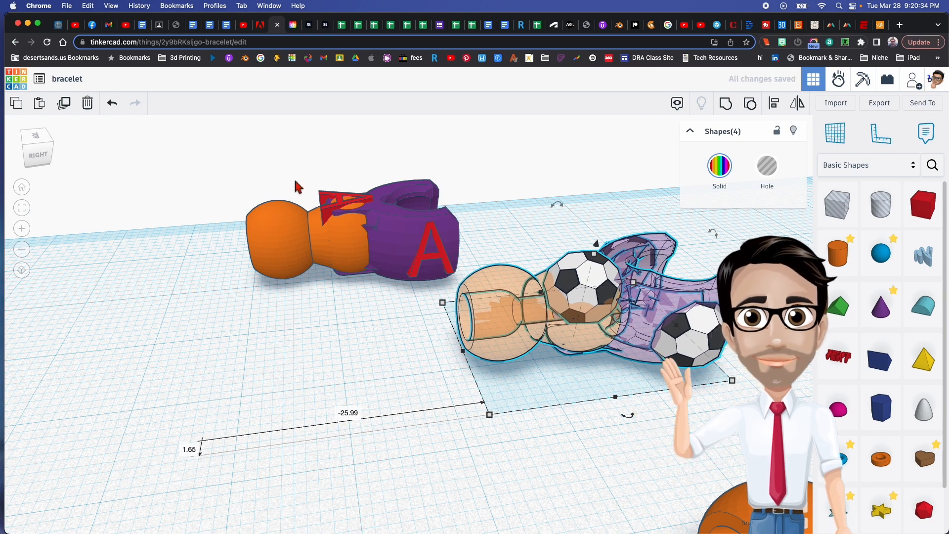
Move the letter A link about 21.5 mm forward and 10.8 mm towards its ball end, and view it from the side.
click(437, 251)
drag(437, 251, 381, 361)
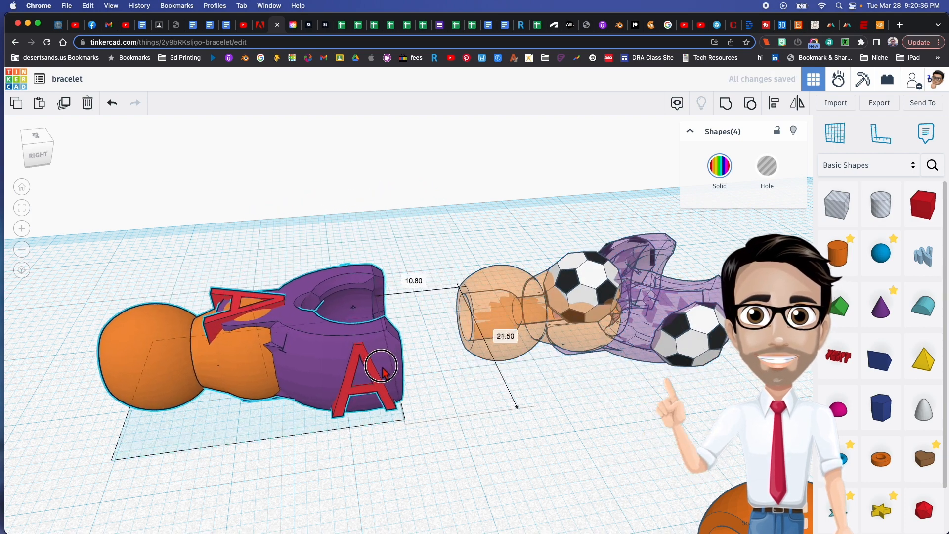
right_drag(375, 365, 364, 404)
middle_drag(390, 380, 416, 307)
middle_drag(394, 348, 418, 324)
scroll(436, 400, down, 5)
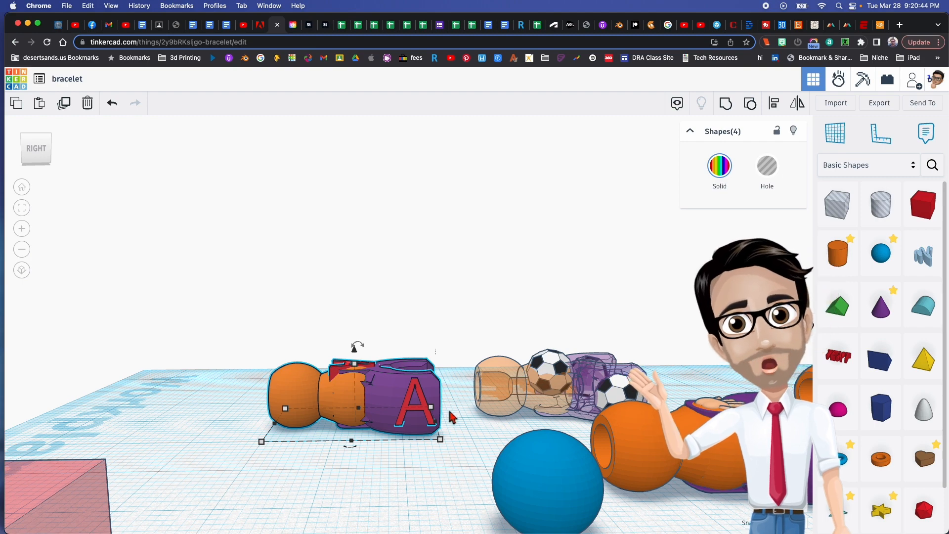
scroll(450, 401, up, 2)
scroll(455, 391, up, 1)
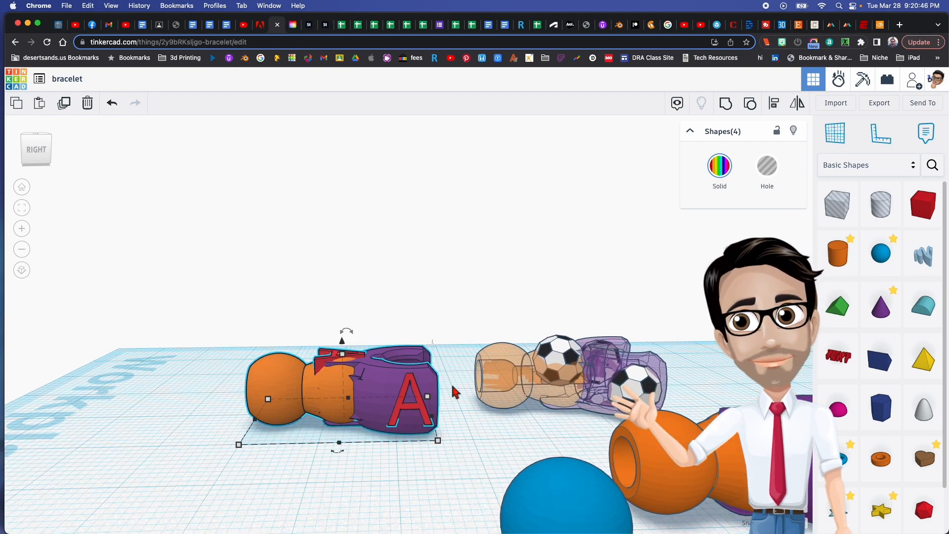
scroll(452, 395, up, 3)
right_drag(452, 381, 429, 378)
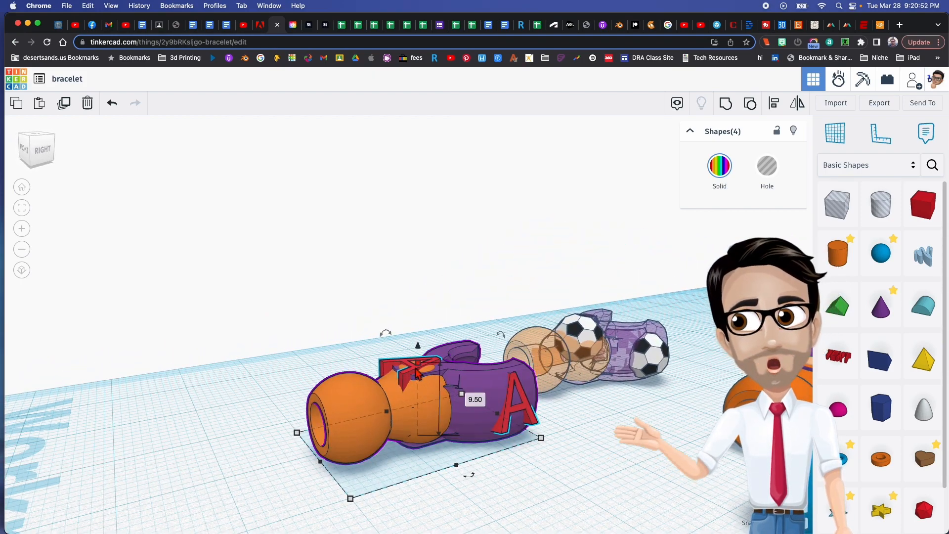
Check the letter A on the link's top and inspect the side letter A up close from the socket end.
drag(420, 348, 419, 349)
click(383, 366)
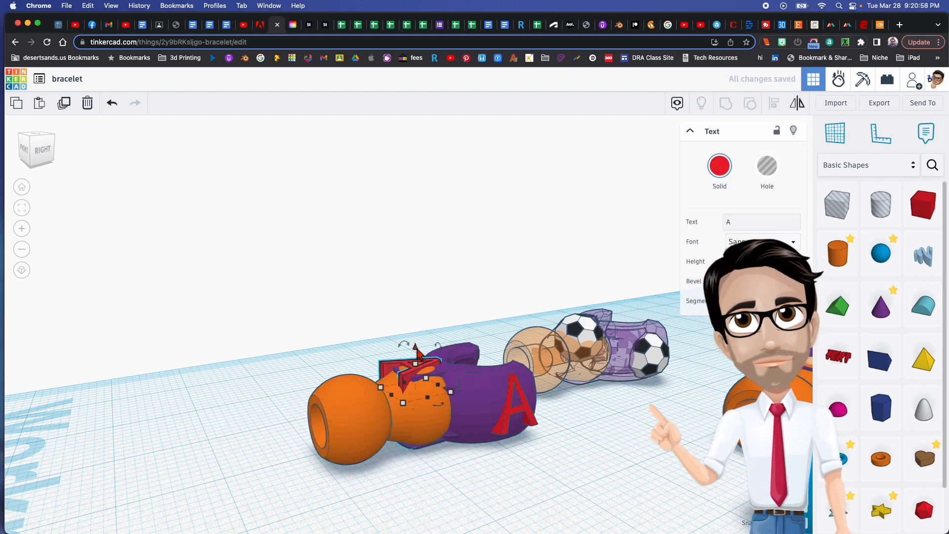
drag(418, 352, 415, 340)
right_drag(568, 409, 459, 425)
click(457, 434)
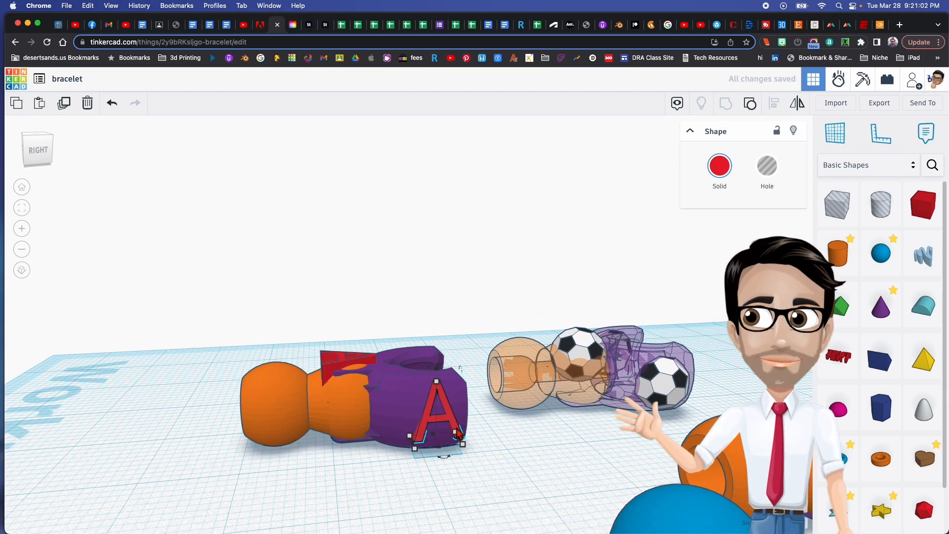
key(f)
right_drag(470, 409, 248, 375)
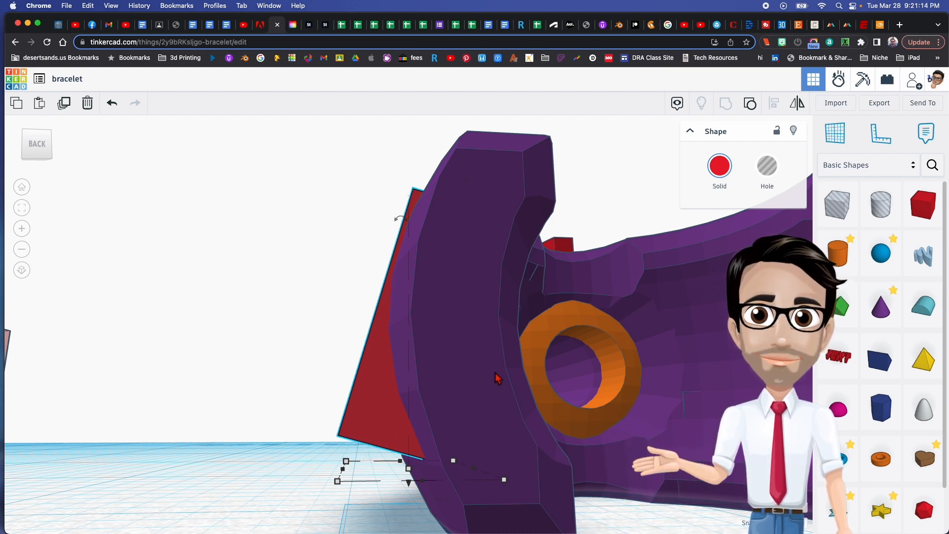
Lift the side letter A off the link so that it floats above the body with its inner face exposed.
middle_drag(500, 349, 400, 366)
right_drag(445, 374, 455, 394)
scroll(267, 434, down, 5)
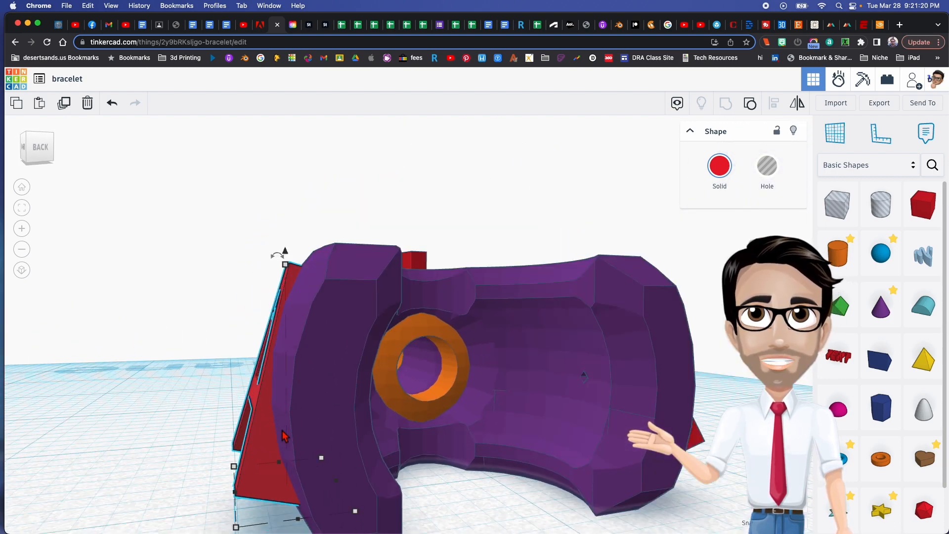
drag(282, 351, 284, 220)
right_drag(346, 286, 311, 295)
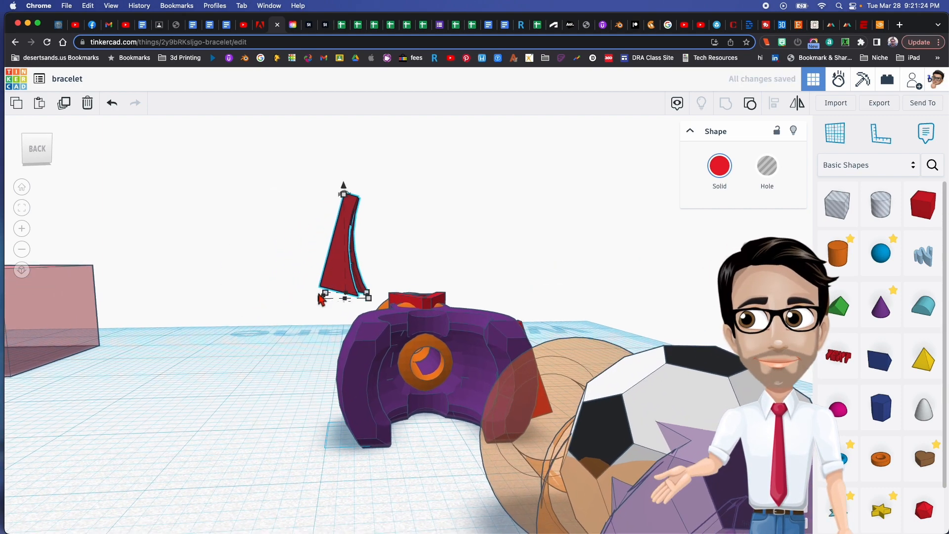
Add a hole sphere beside the lifted letter A to demonstrate the curved cut, and delete the sphere.
drag(883, 264, 469, 386)
click(767, 166)
drag(527, 288, 484, 295)
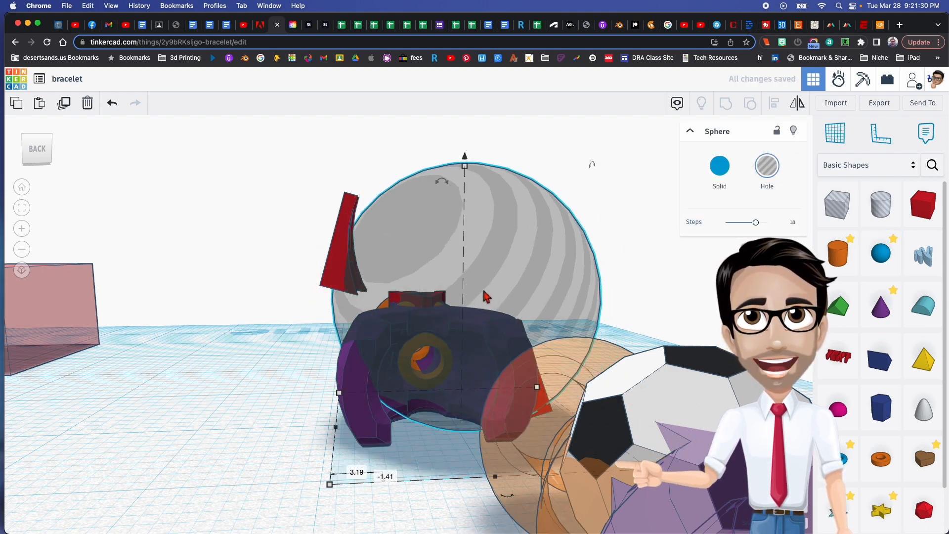
drag(467, 162, 458, 102)
drag(426, 199, 438, 198)
right_drag(394, 215, 298, 232)
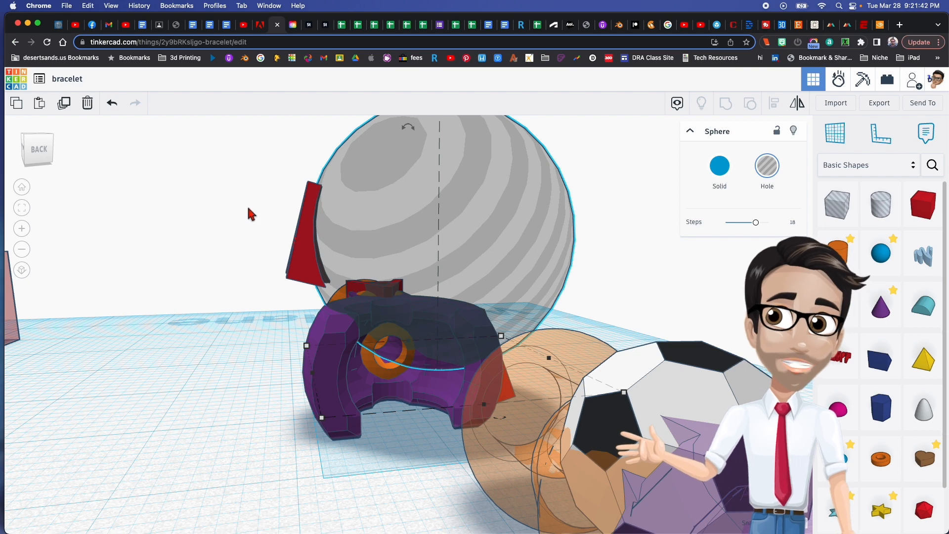
click(306, 235)
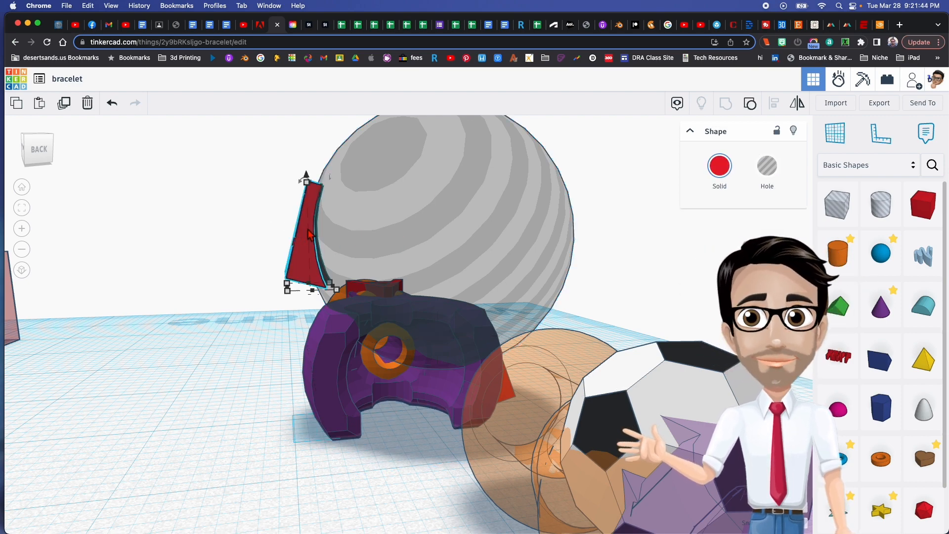
click(390, 229)
key(Delete)
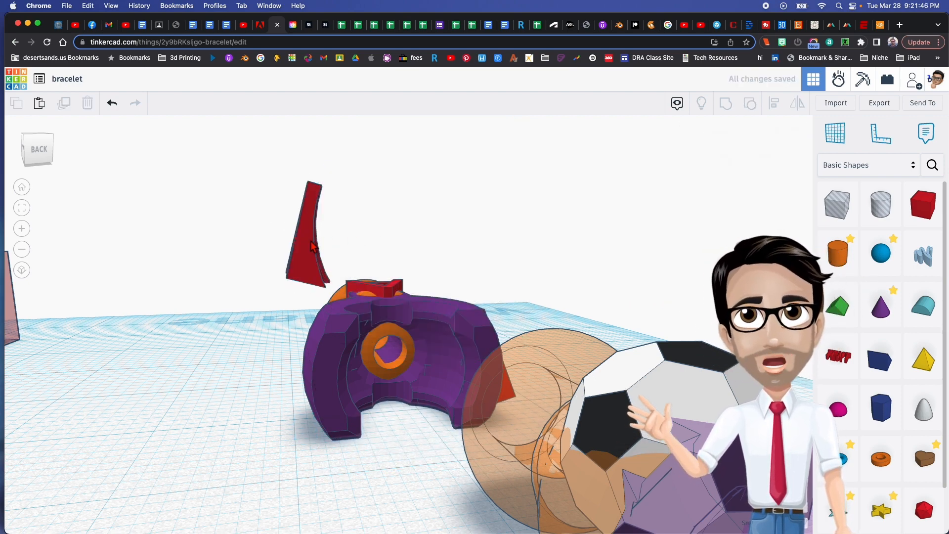
Ungroup the lifted letter A to examine its separate parts, and undo the ungrouping.
click(317, 245)
click(750, 103)
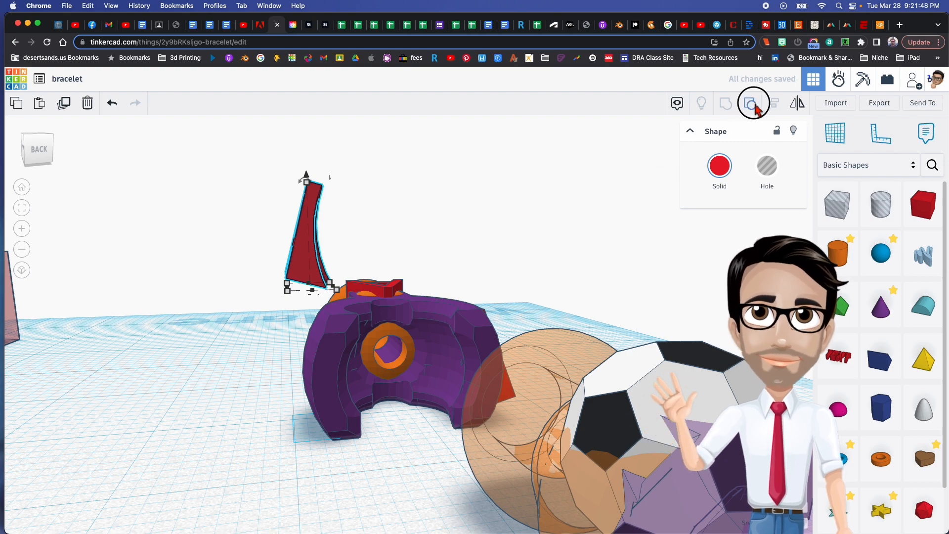
right_drag(546, 187, 375, 198)
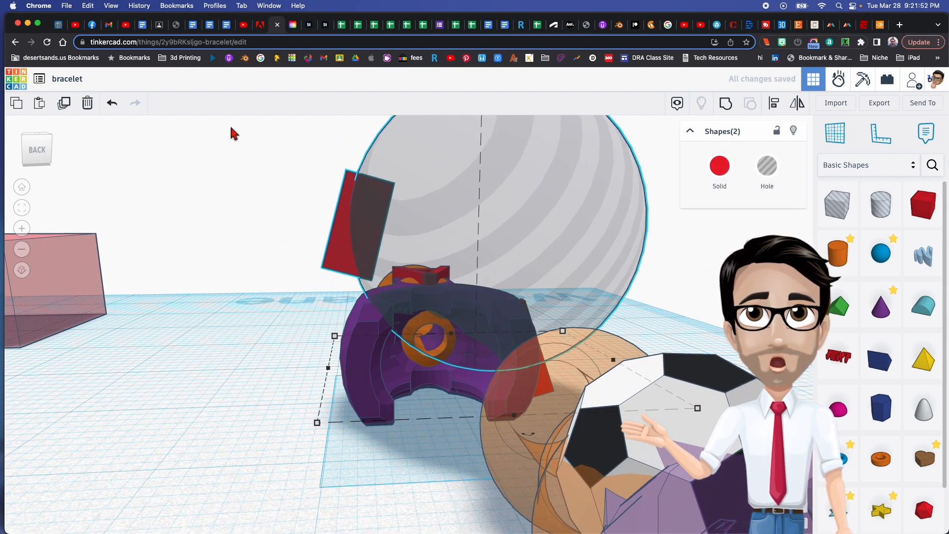
click(120, 107)
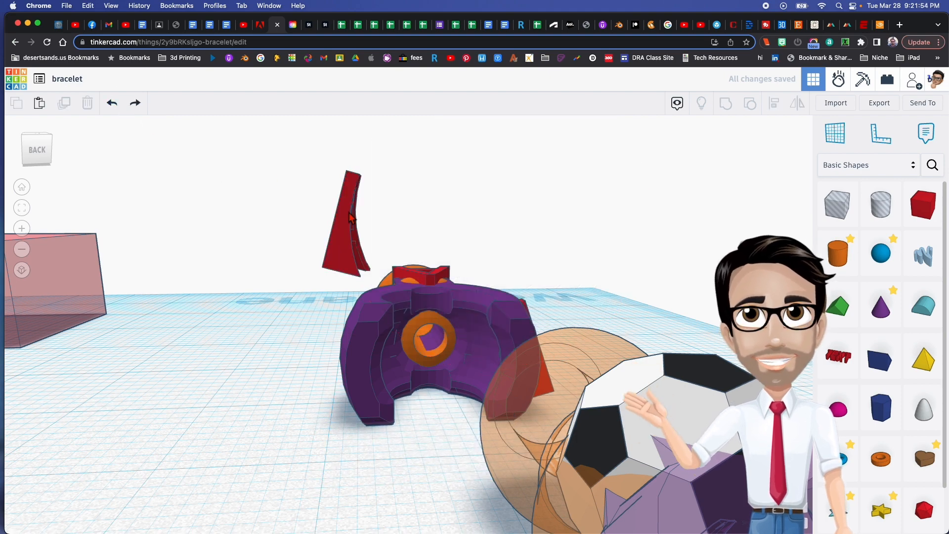
Lower the floating side letter A back onto the link's curved body and check its fit from the side.
click(350, 217)
drag(345, 166, 347, 268)
right_drag(347, 269, 475, 303)
right_drag(242, 304, 367, 341)
drag(311, 401, 313, 403)
right_drag(311, 401, 268, 410)
right_drag(314, 387, 197, 316)
scroll(197, 316, down, 3)
middle_drag(146, 292, 286, 310)
right_drag(209, 297, 142, 305)
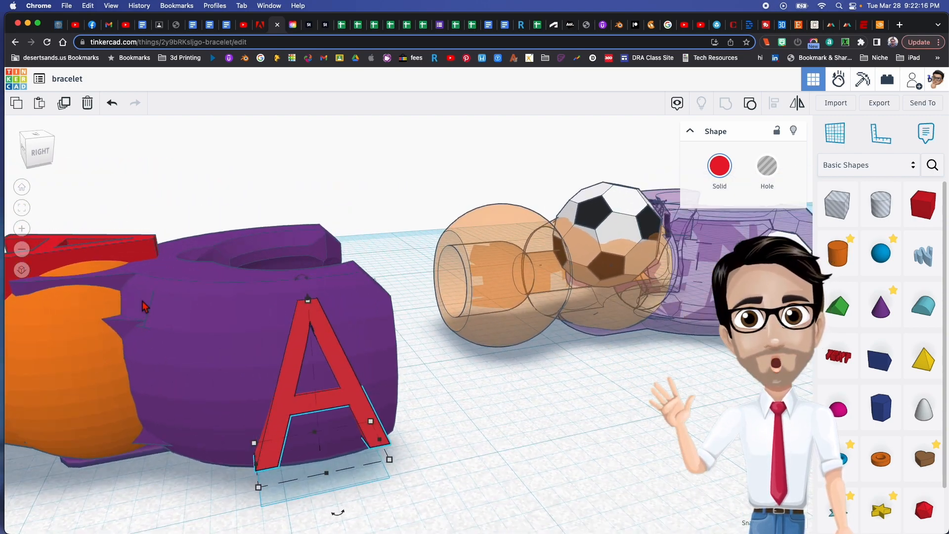
middle_drag(143, 305, 370, 311)
right_drag(198, 289, 115, 317)
Place a ruler on the workplane in the free area between the decorated example links and the plain links.
right_drag(301, 268, 491, 353)
scroll(242, 276, down, 5)
scroll(242, 276, down, 5)
middle_drag(462, 402, 334, 300)
right_drag(333, 300, 518, 333)
middle_drag(445, 324, 294, 208)
scroll(390, 301, down, 5)
right_drag(391, 303, 443, 317)
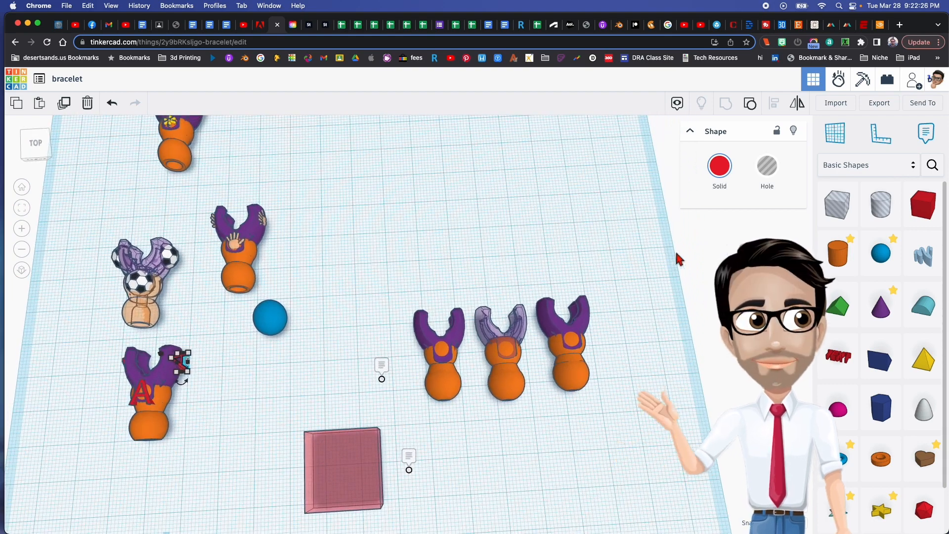
click(880, 134)
click(359, 370)
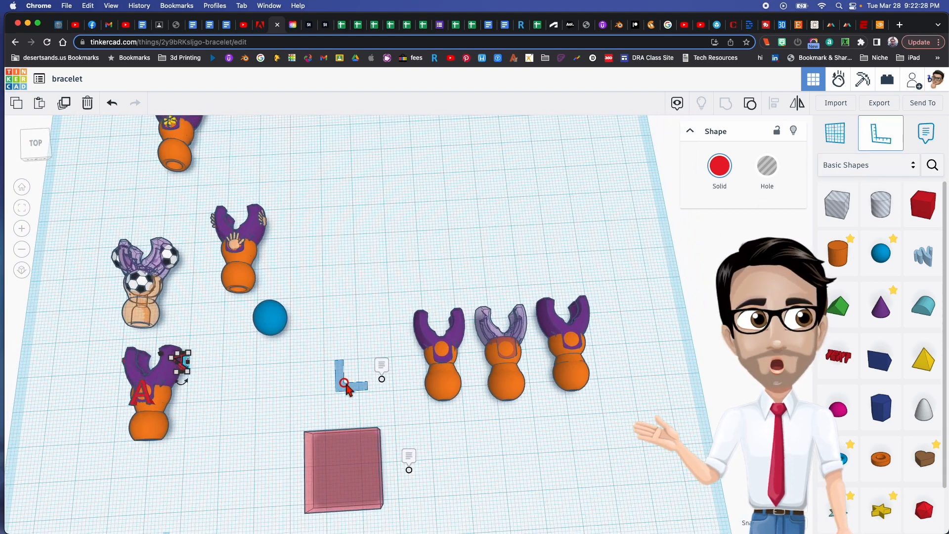
click(324, 395)
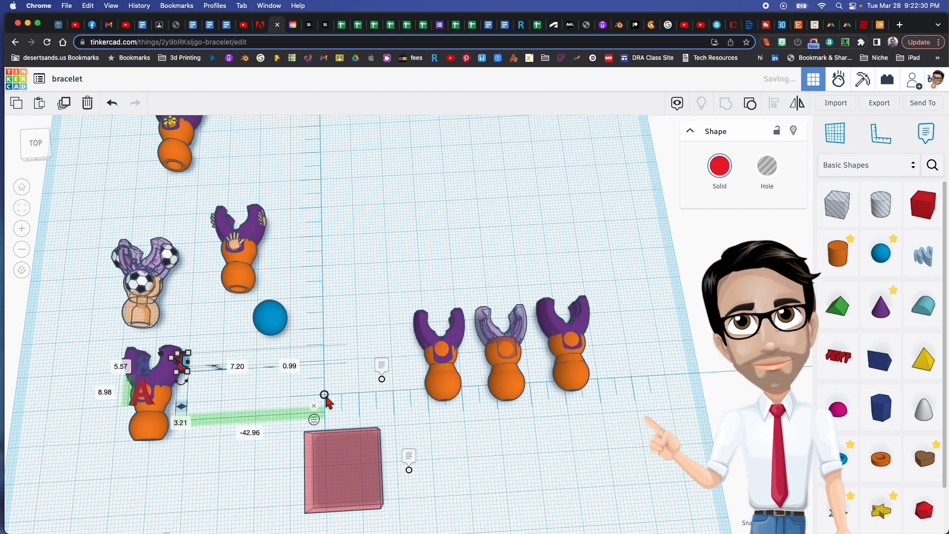
Move the nearest plain link closer to the ruler's origin and shift the transparent red box beside the letter A link.
middle_drag(374, 376, 369, 410)
click(450, 423)
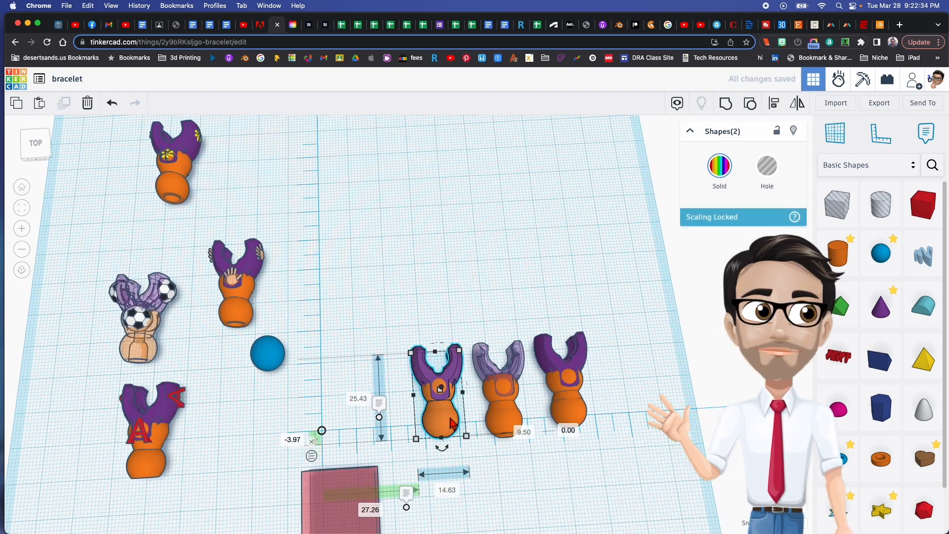
drag(447, 418, 396, 417)
middle_drag(427, 461, 430, 394)
drag(365, 473, 117, 466)
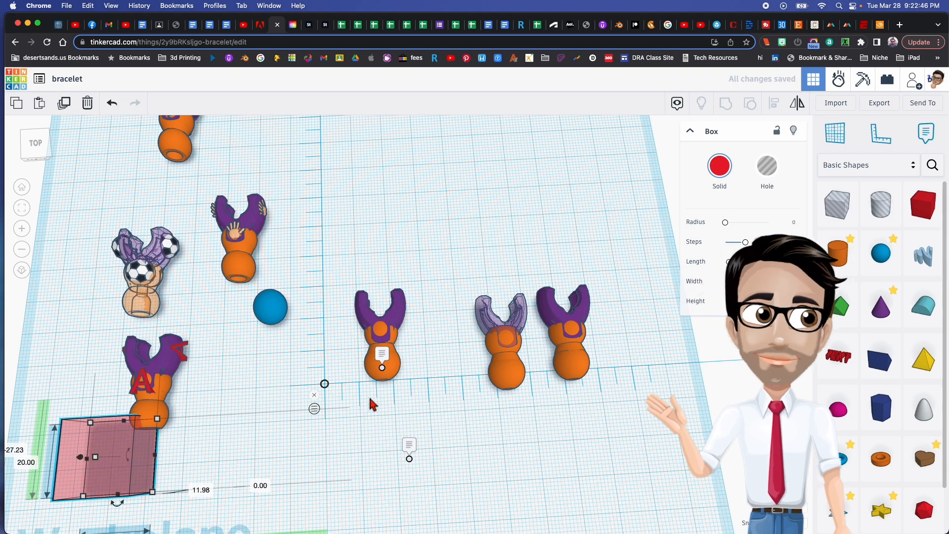
Select the plain link's ball joint and socket together and set their lengthwise ruler offset to 0.
mouse_move(375, 374)
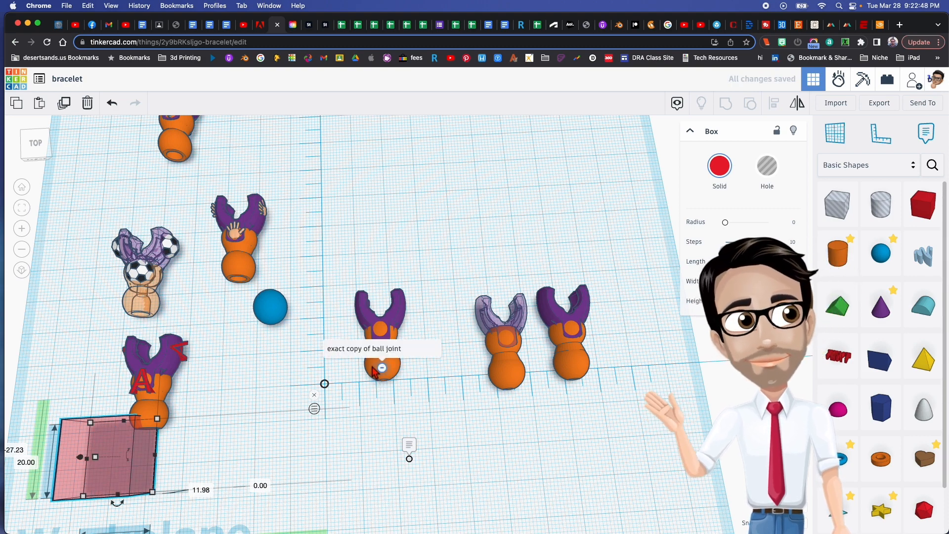
click(375, 374)
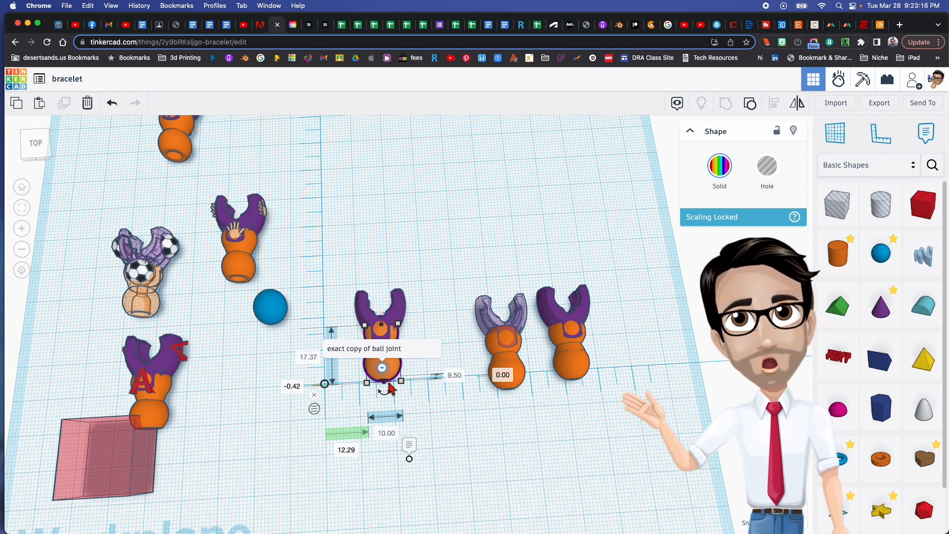
scroll(340, 391, up, 5)
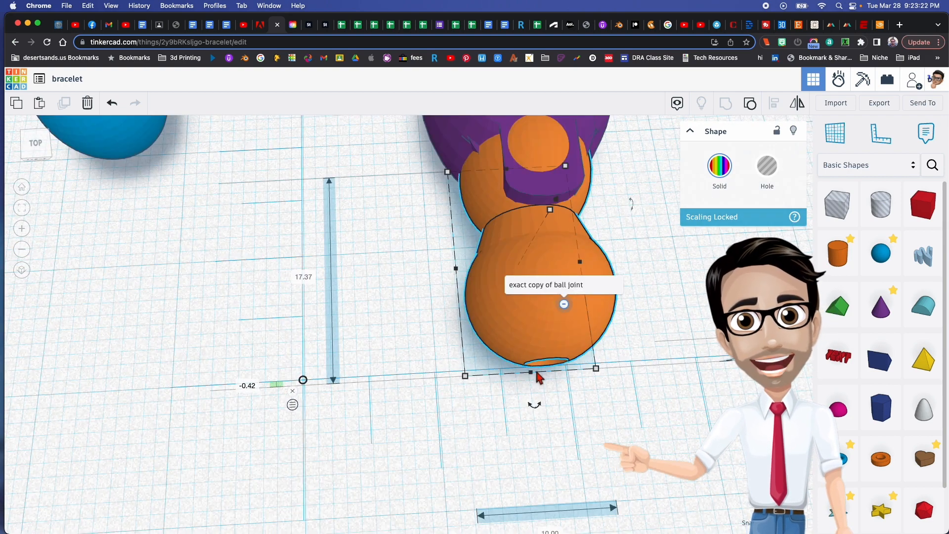
scroll(537, 377, down, 3)
scroll(538, 377, down, 1)
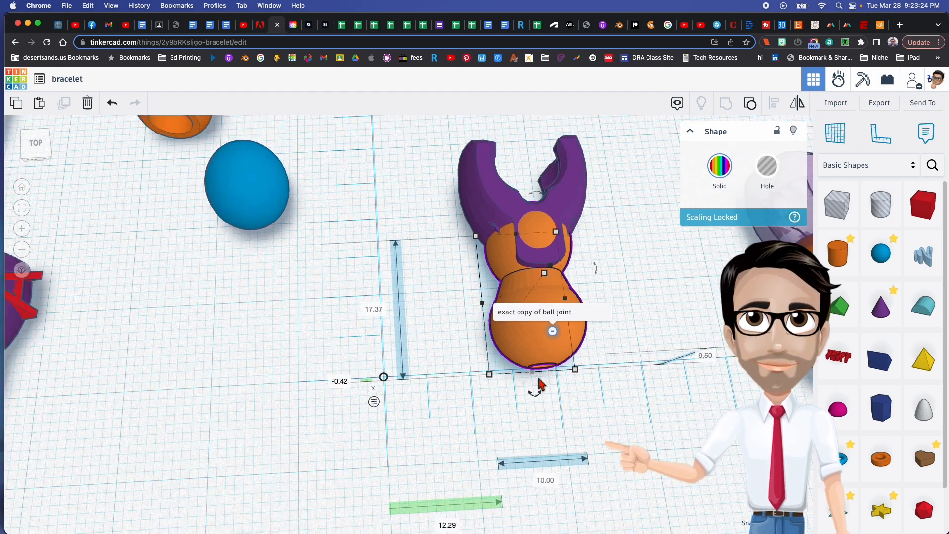
shift+click(451, 210)
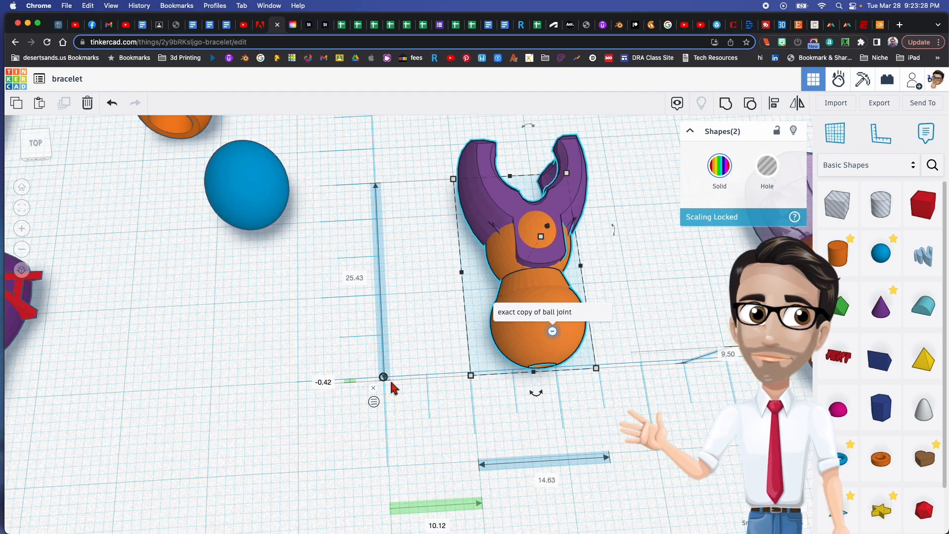
click(326, 383)
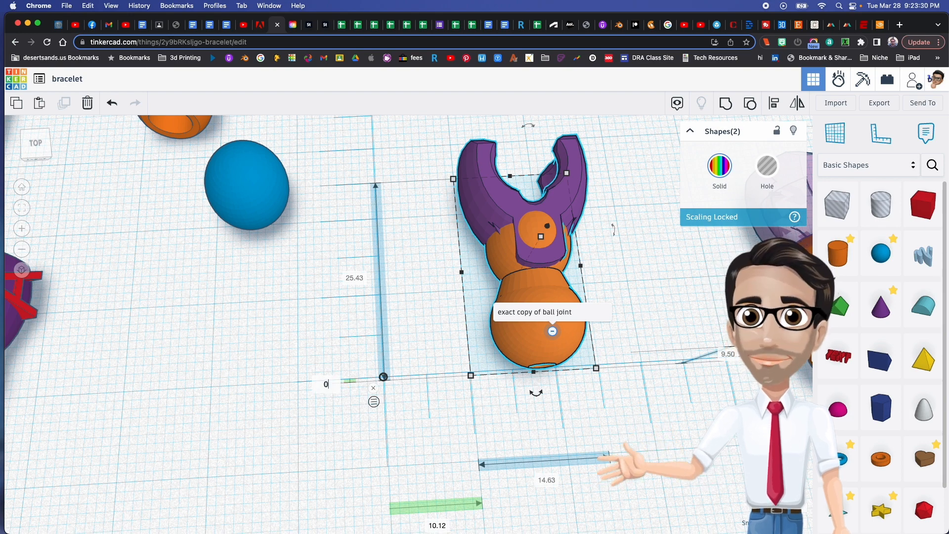
text(0)
key(Return)
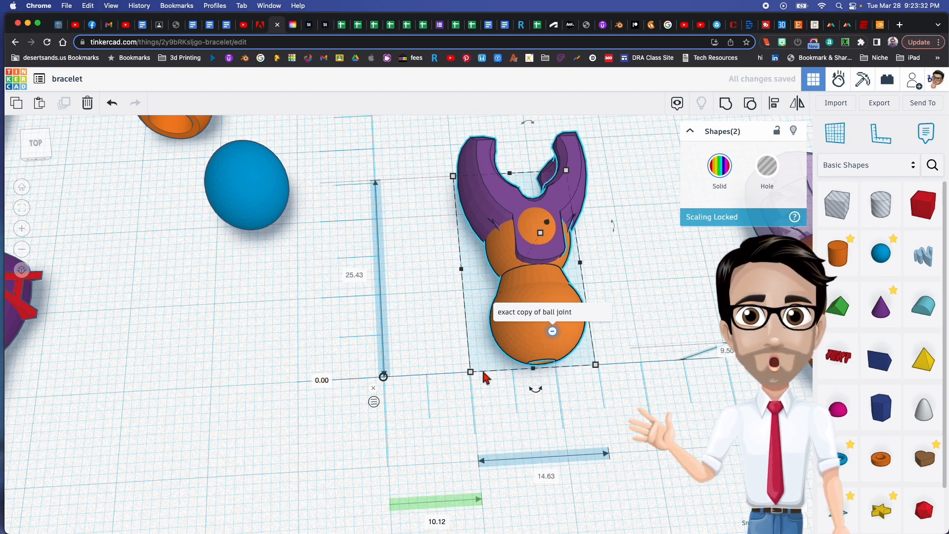
Set the plain link's sideways ruler offset to 0 and examine its overall dimensions from several sides.
middle_drag(465, 506, 464, 475)
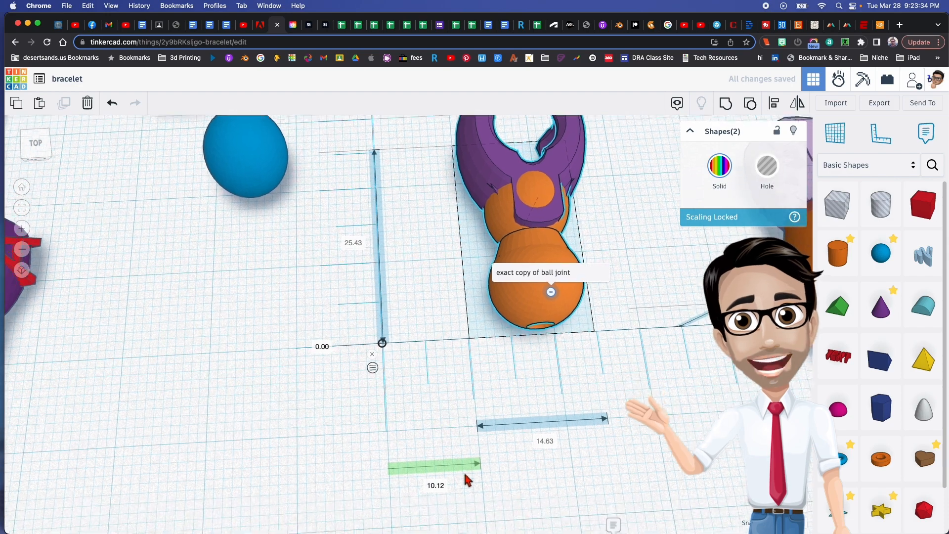
text(0)
key(Return)
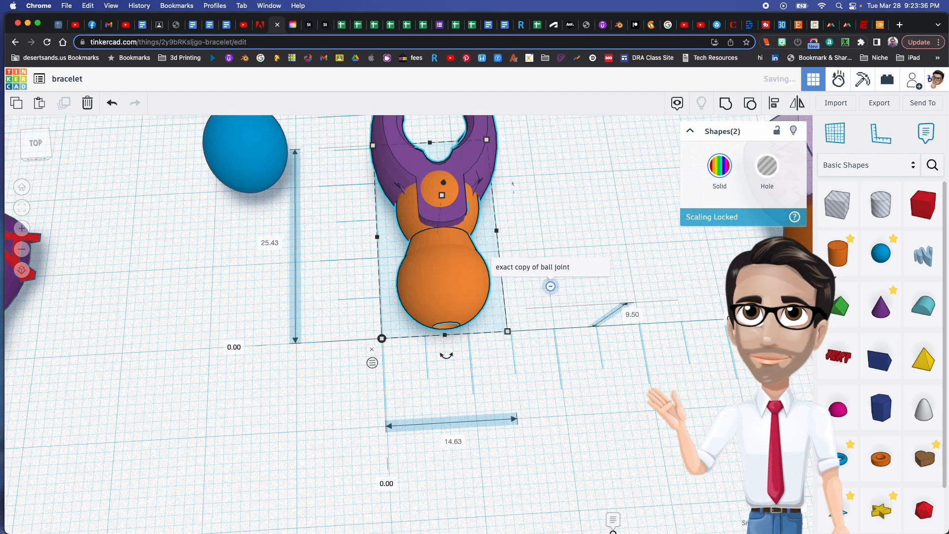
middle_drag(455, 349, 464, 413)
right_drag(487, 400, 336, 387)
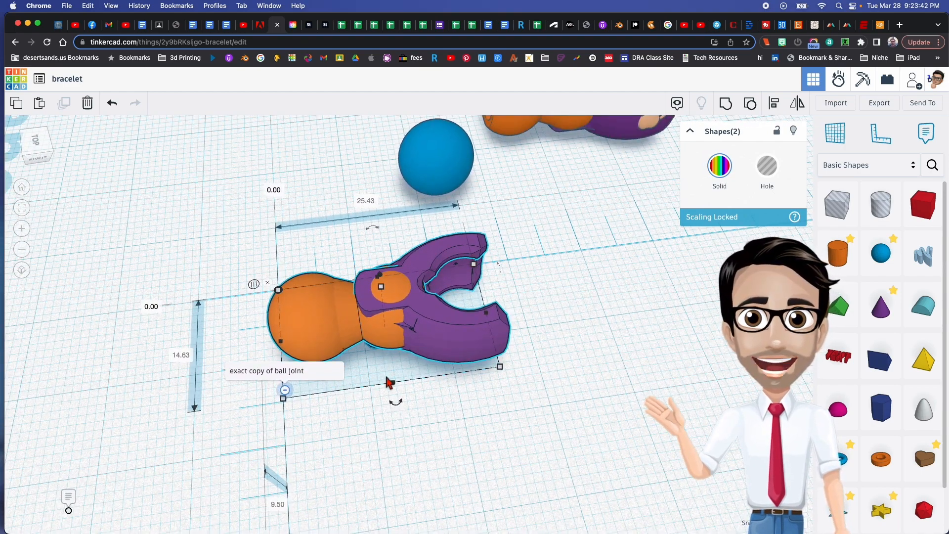
middle_drag(396, 381, 388, 395)
scroll(424, 395, down, 5)
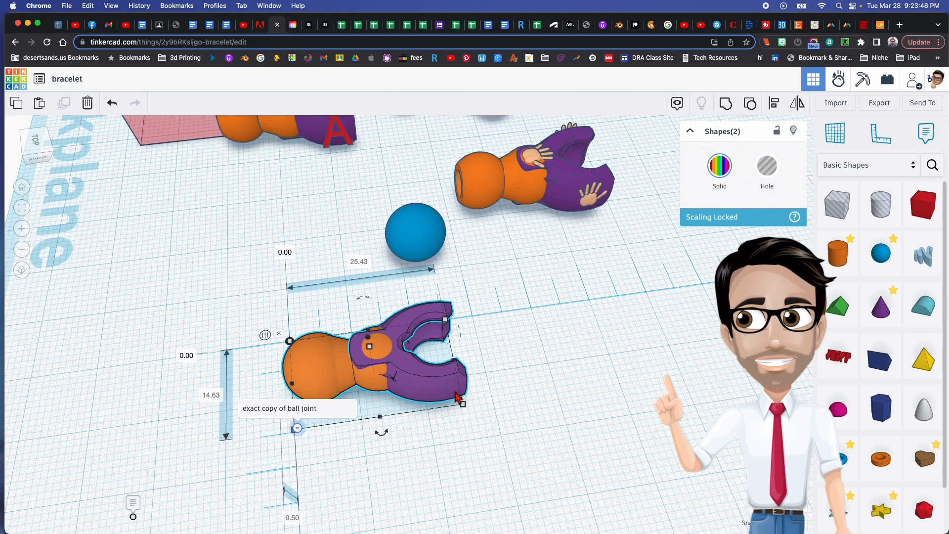
right_drag(424, 409, 515, 360)
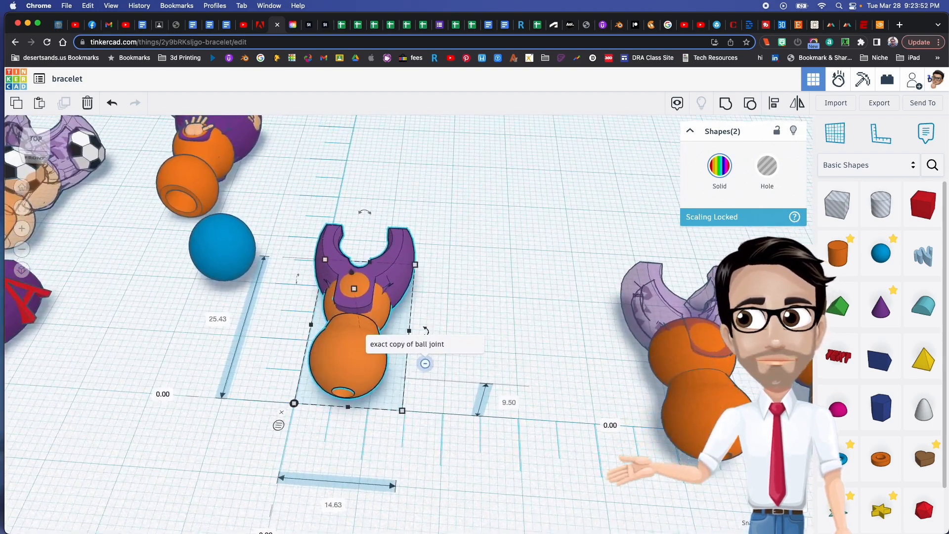
Review the available measurement units in the workspace settings and close the settings with millimeters kept.
click(799, 509)
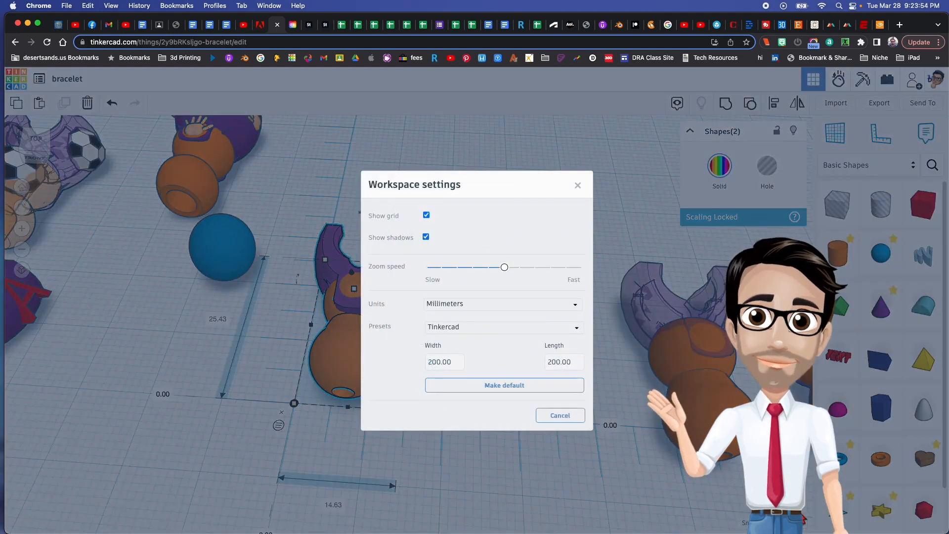
click(523, 309)
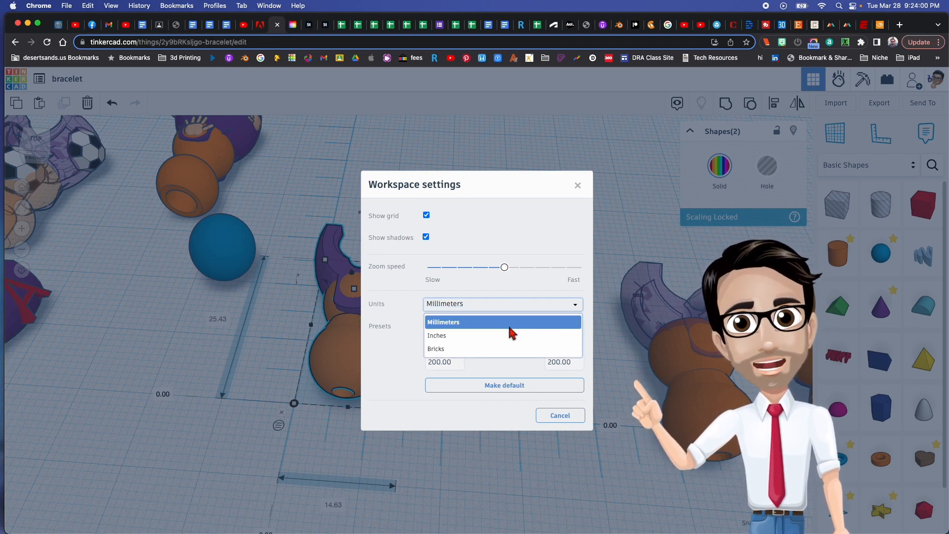
click(283, 315)
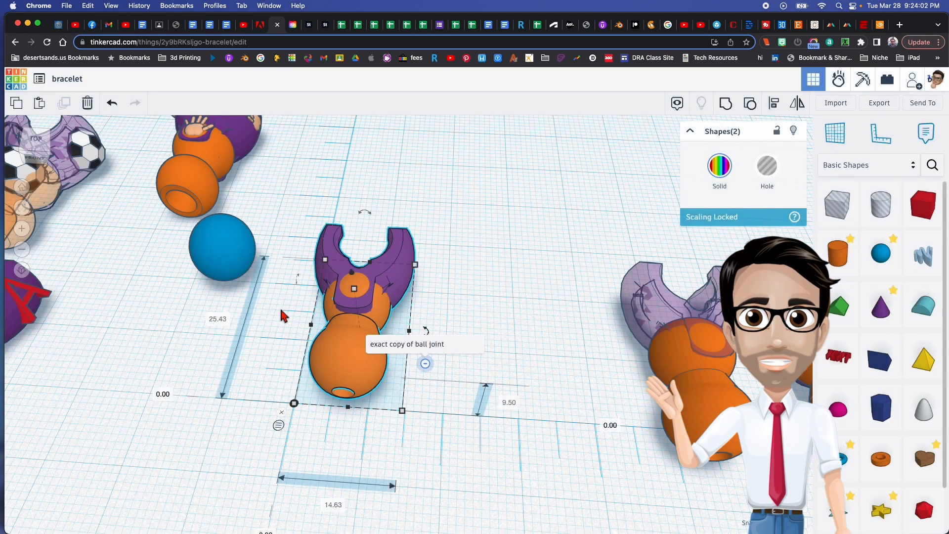
Demonstrate selecting the plain link's parts with a selection box across its body.
click(390, 344)
click(334, 292)
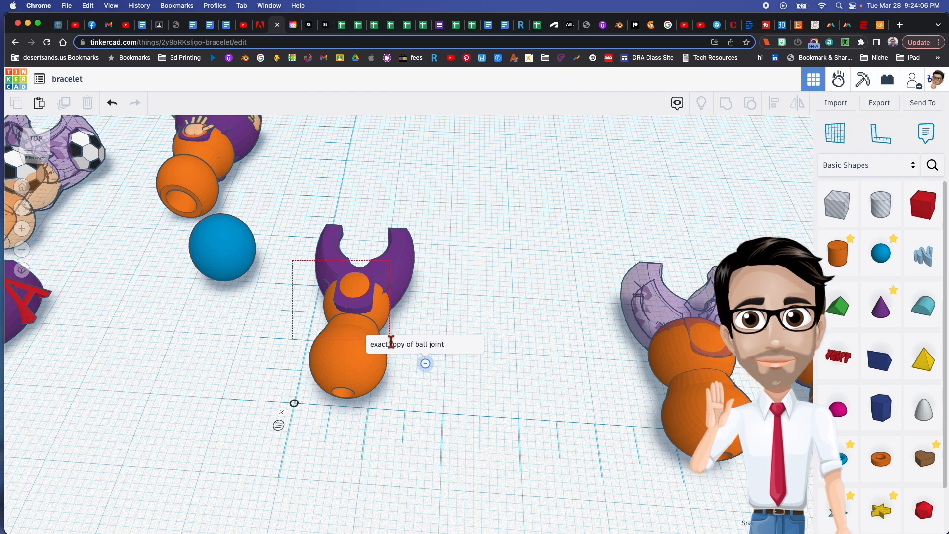
click(391, 340)
right_click(393, 340)
click(305, 288)
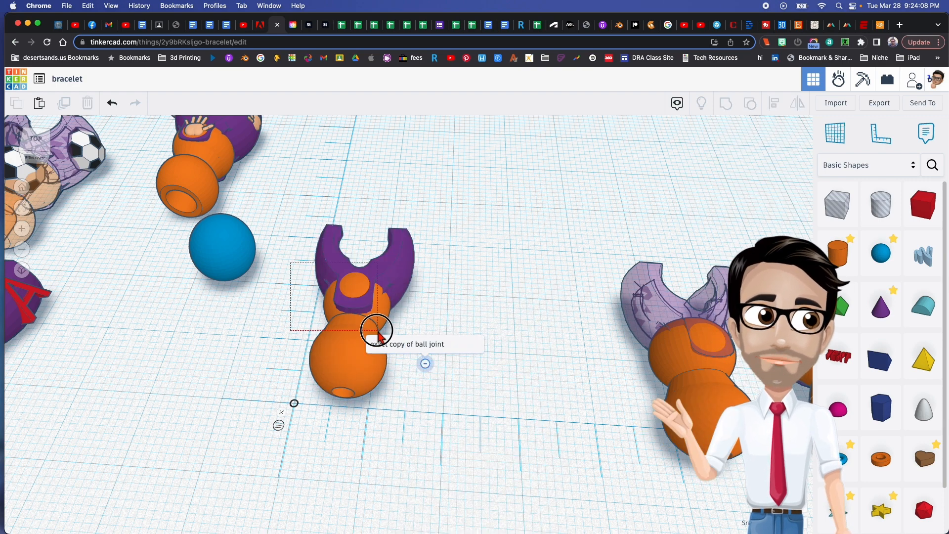
click(382, 336)
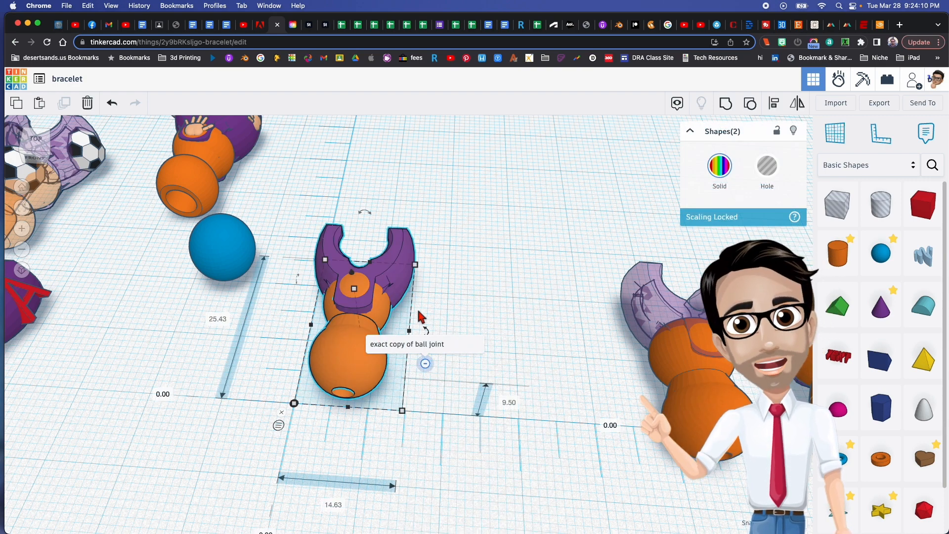
Pick the ball joint and socket individually, try moving the socket off the link, and undo the move.
right_drag(390, 313, 303, 273)
click(384, 324)
click(312, 256)
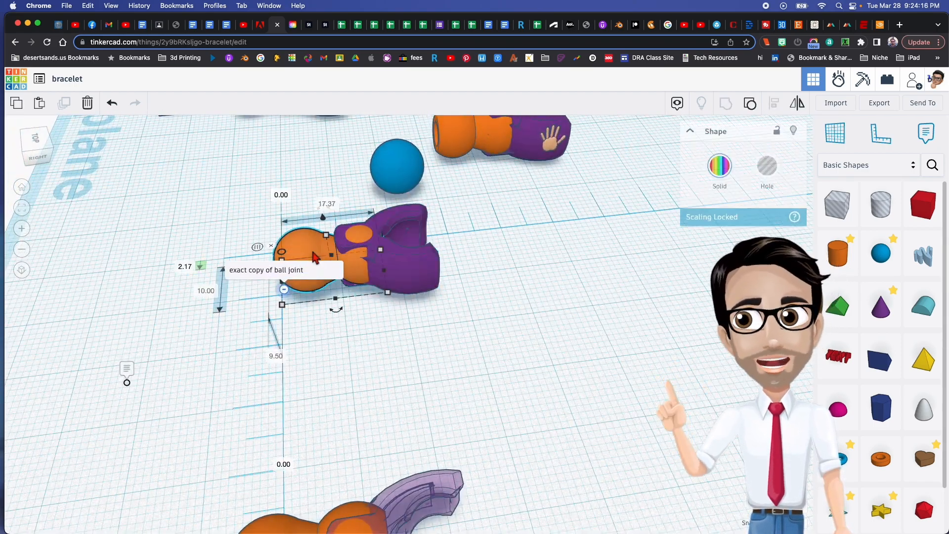
shift+click(406, 273)
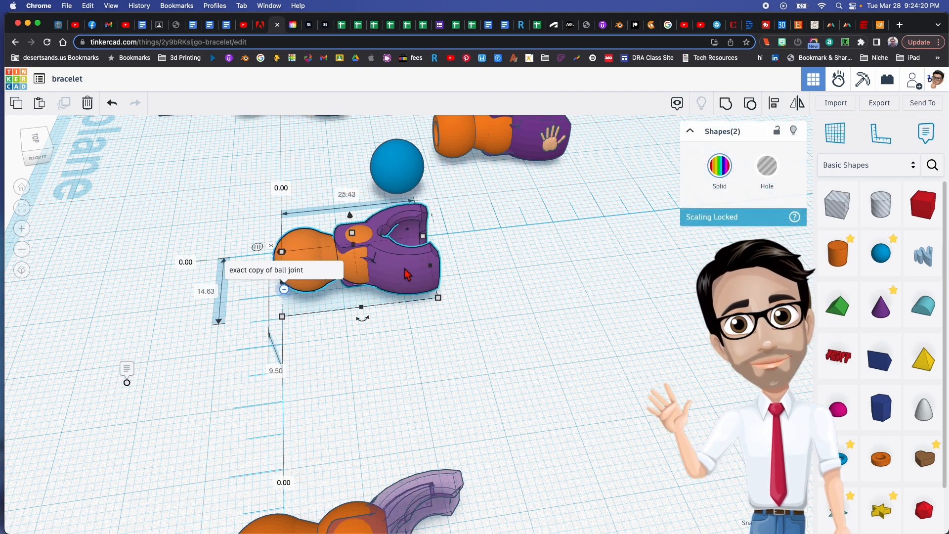
drag(407, 271, 477, 271)
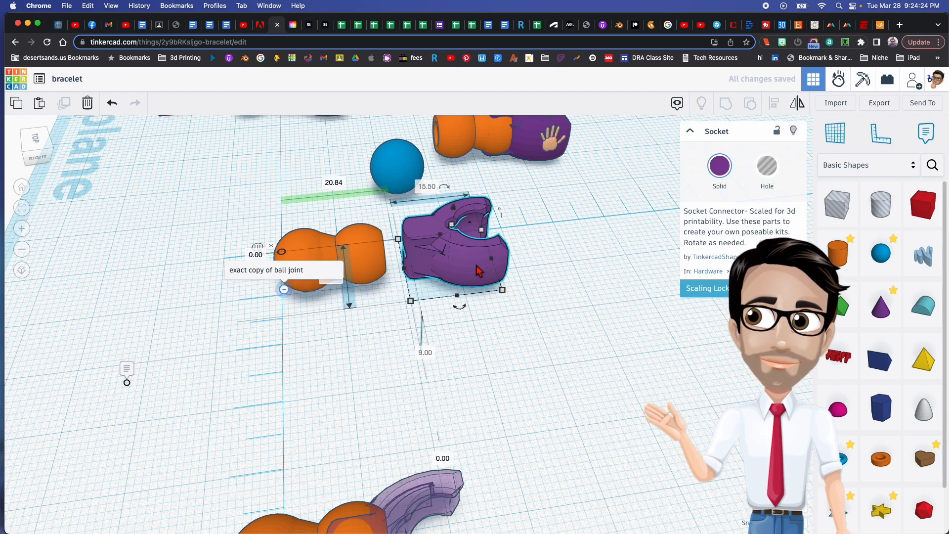
key(super+z)
Select all three parts of the plain link and place three copies in a row beyond its socket end.
drag(489, 250, 366, 273)
drag(510, 254, 277, 271)
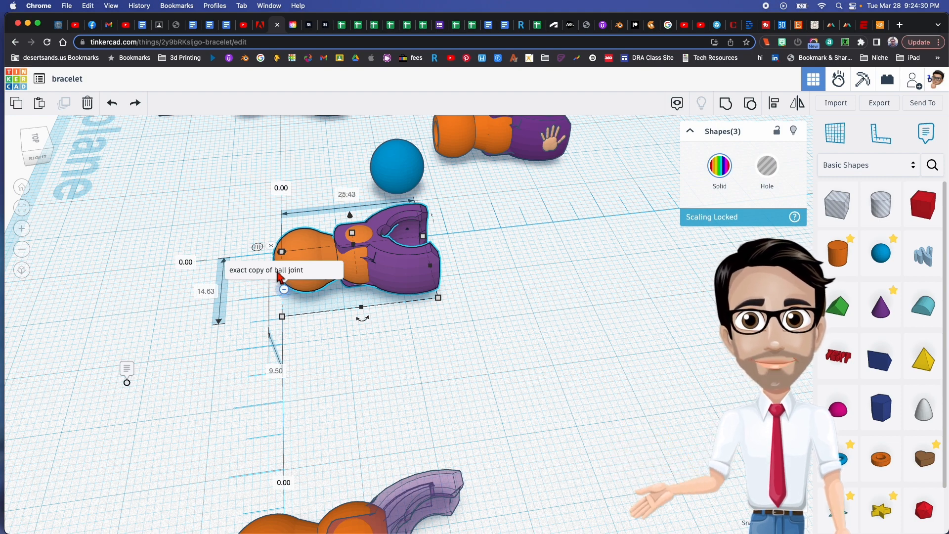
key(super+v)
drag(484, 269, 566, 269)
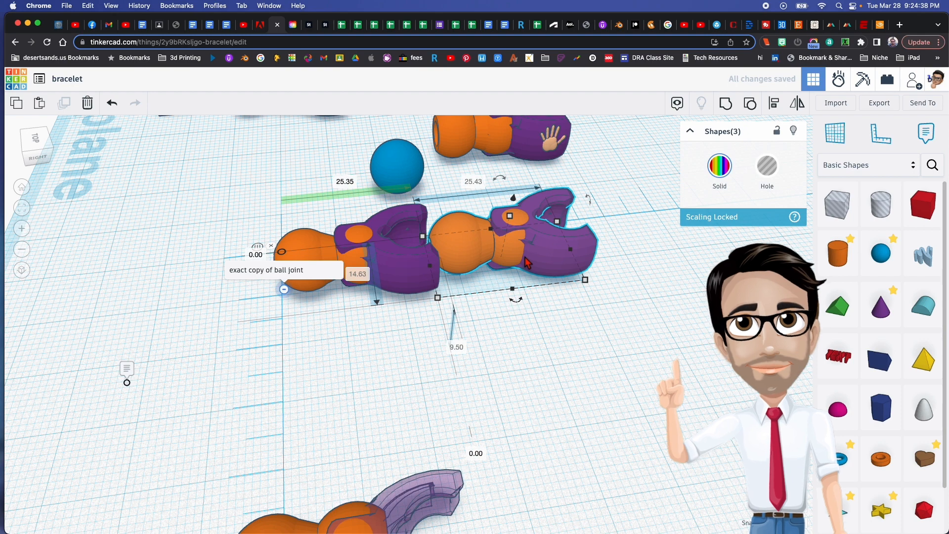
drag(519, 262, 802, 216)
middle_drag(709, 261, 447, 311)
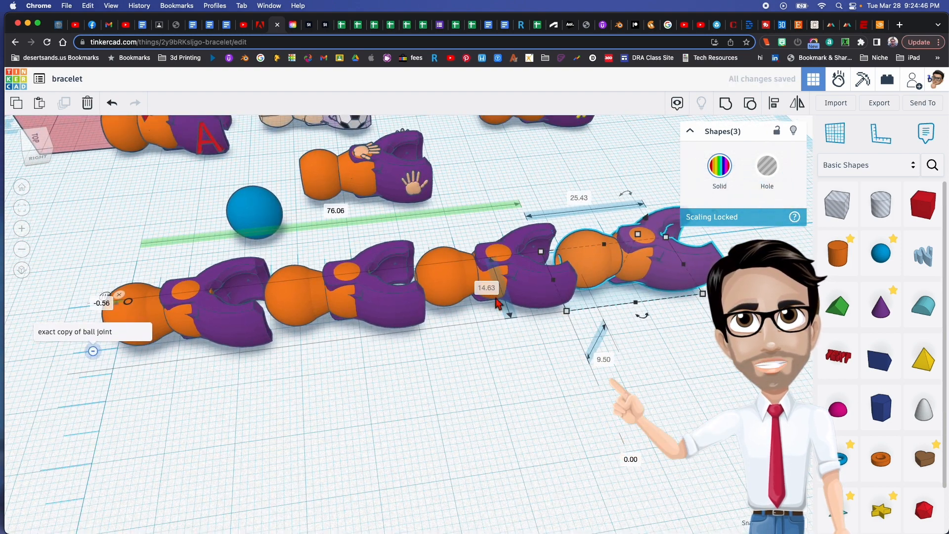
Slide the three copied links along the row so each ball sits inside the preceding link's socket.
click(386, 316)
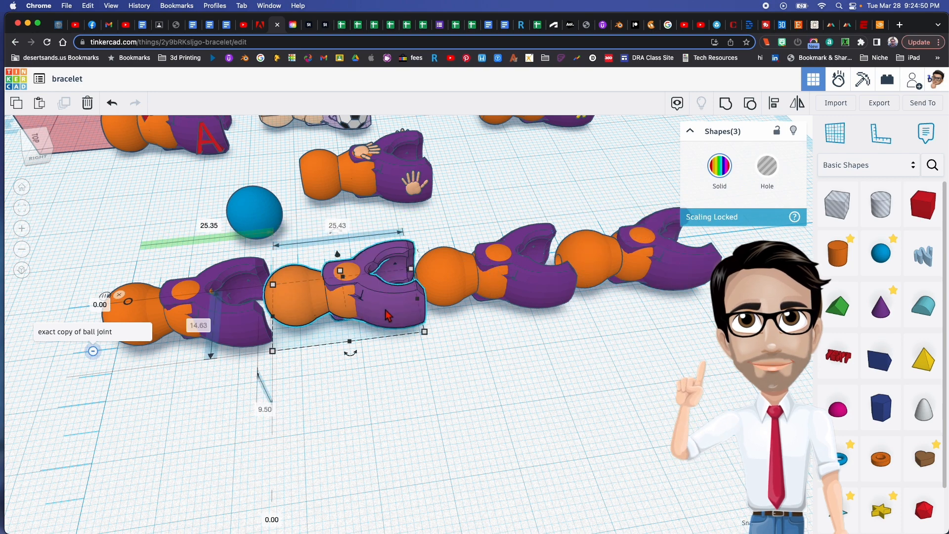
drag(386, 315, 330, 316)
drag(526, 299, 423, 289)
drag(648, 274, 558, 300)
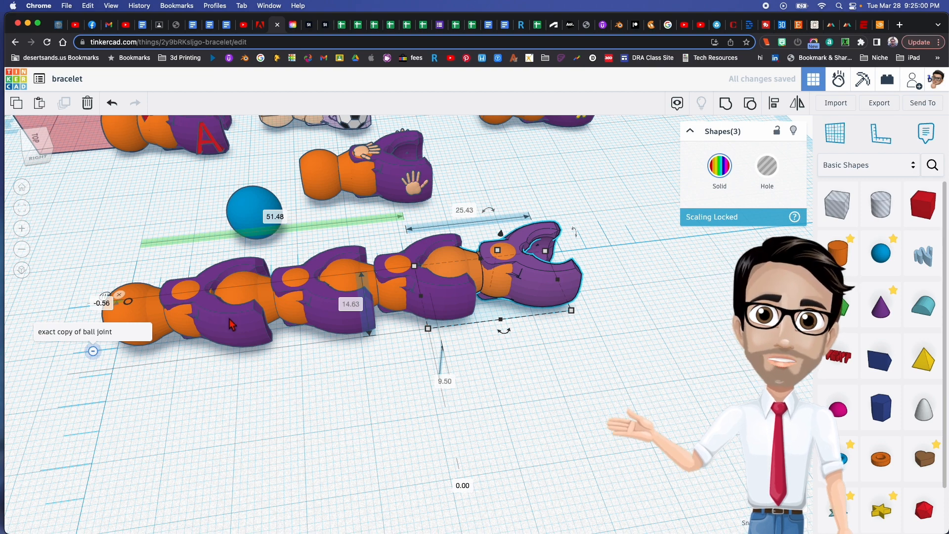
Select the whole four-link chain and measure its overall length with the ruler.
drag(619, 265, 151, 329)
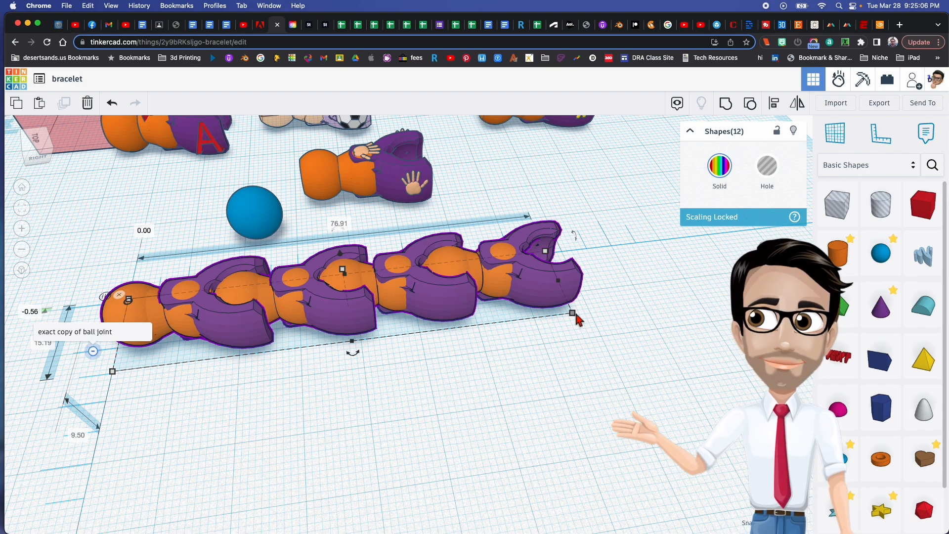
scroll(575, 319, up, 2)
right_drag(417, 279, 451, 324)
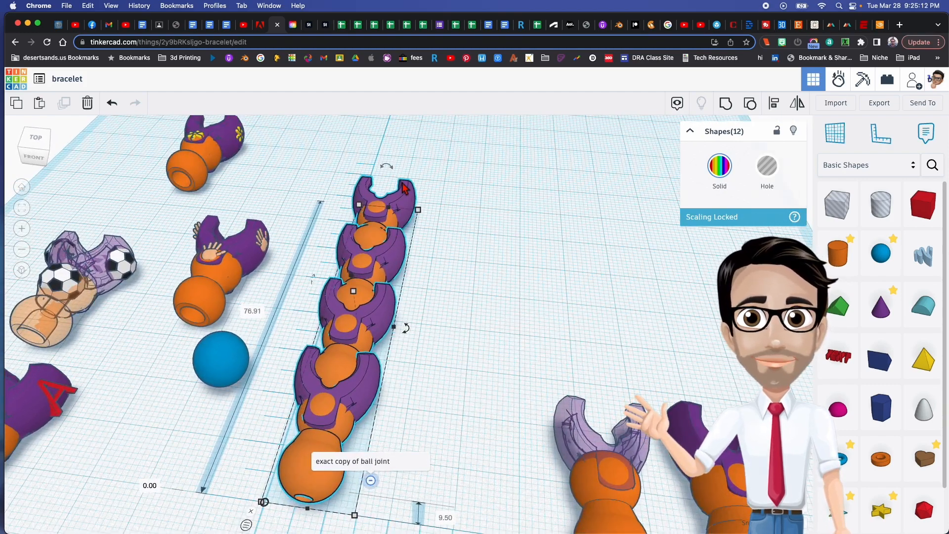
mouse_move(434, 277)
right_down()
mouse_move(504, 272)
mouse_move(534, 284)
mouse_move(377, 271)
mouse_move(425, 273)
right_up()
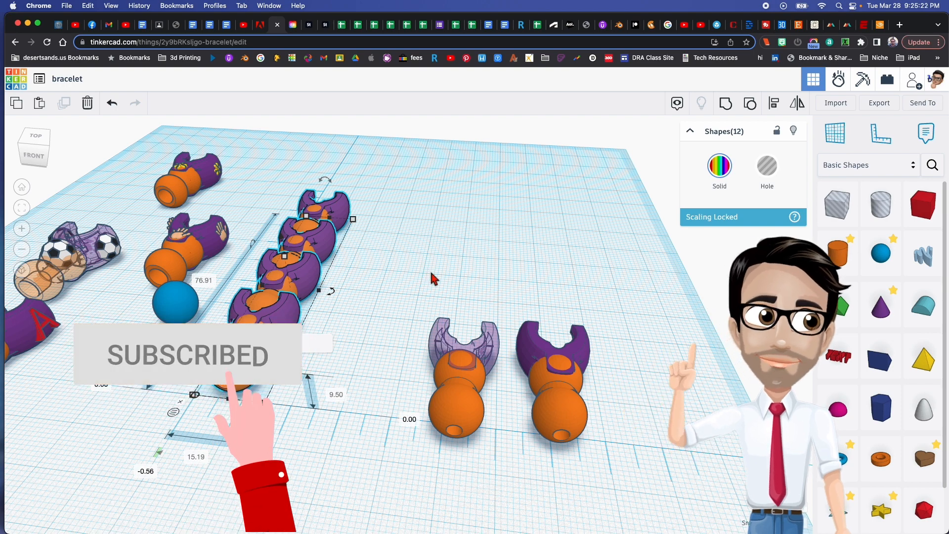
Select the complete link at the chain's far end and move it off the chain onto the open workplane beside it.
right_drag(378, 226, 386, 230)
drag(278, 189, 417, 216)
click(416, 216)
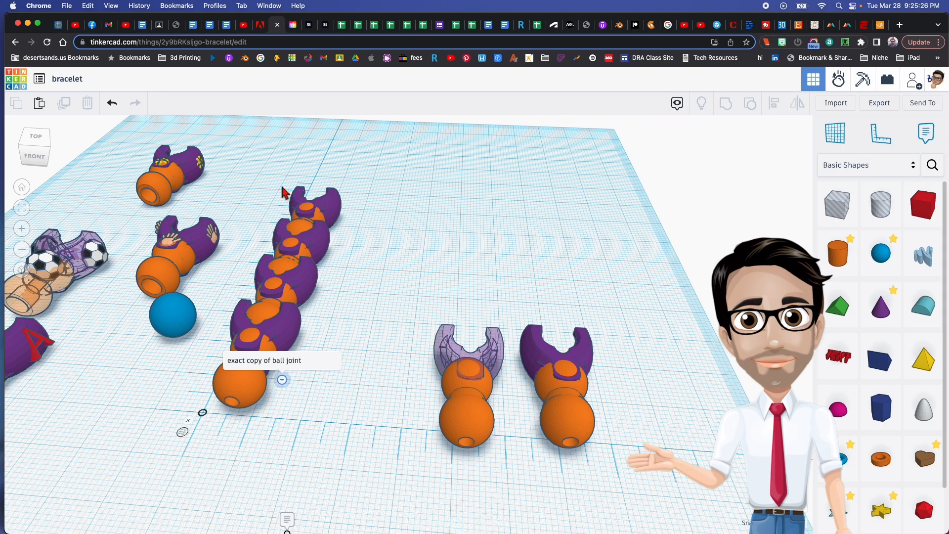
drag(341, 213, 421, 231)
scroll(432, 225, up, 3)
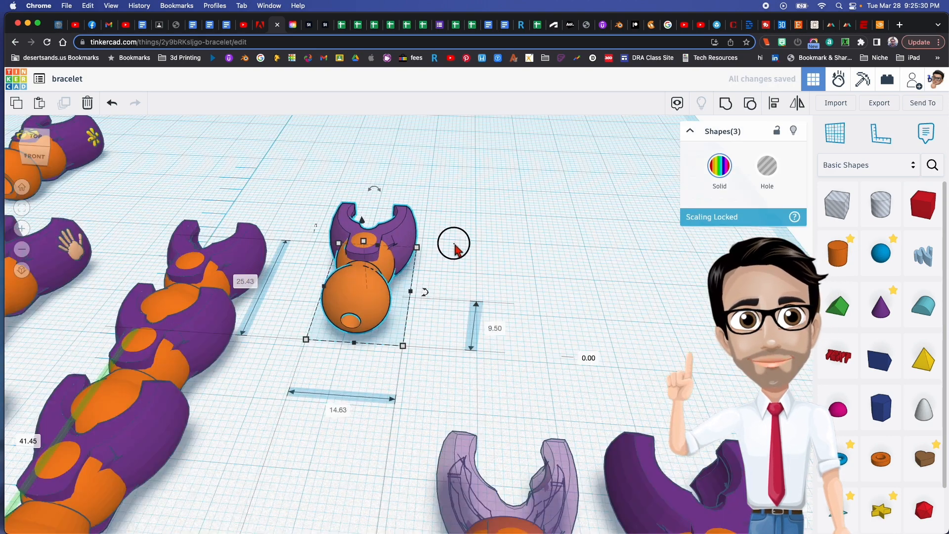
click(457, 233)
click(356, 207)
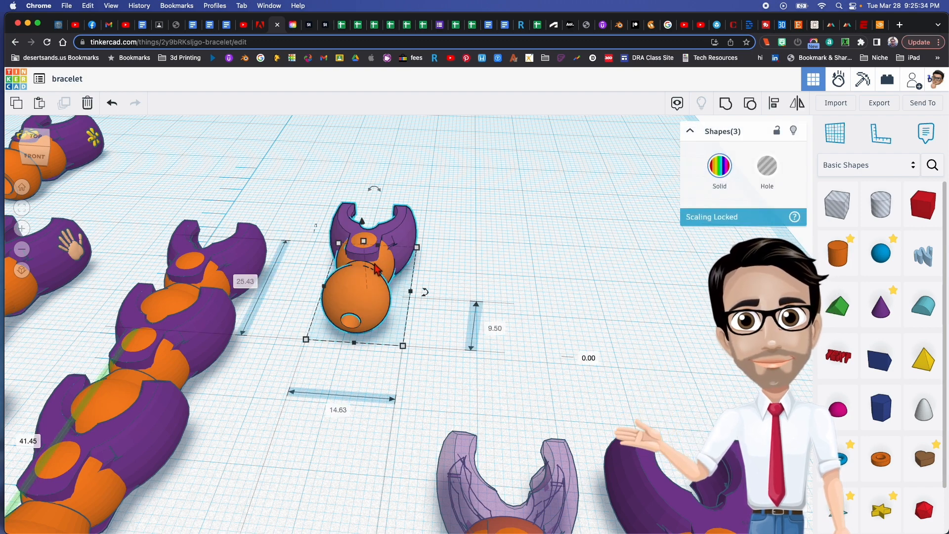
Place repeated copies of the separated link in two rows across the workplane and clear the selection.
alt+drag(369, 261, 466, 272)
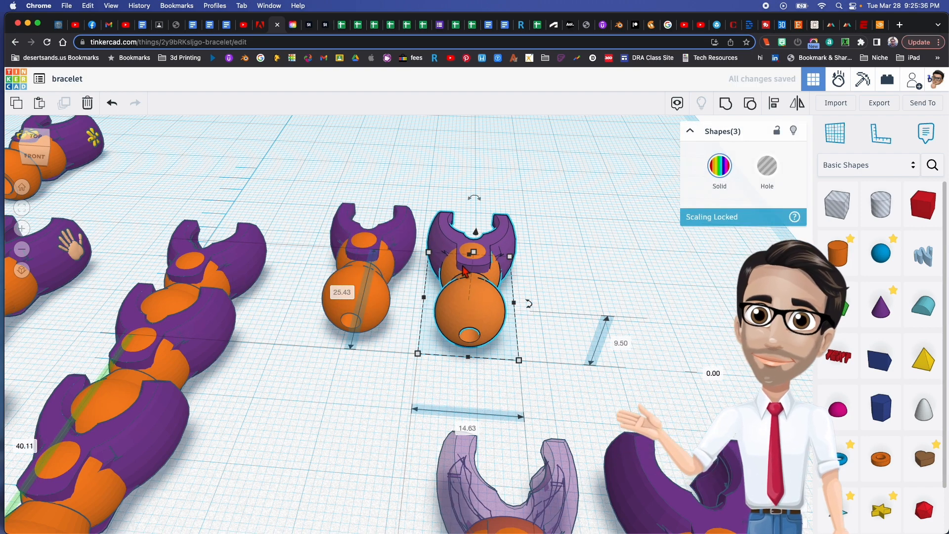
alt+drag(471, 269, 203, 181)
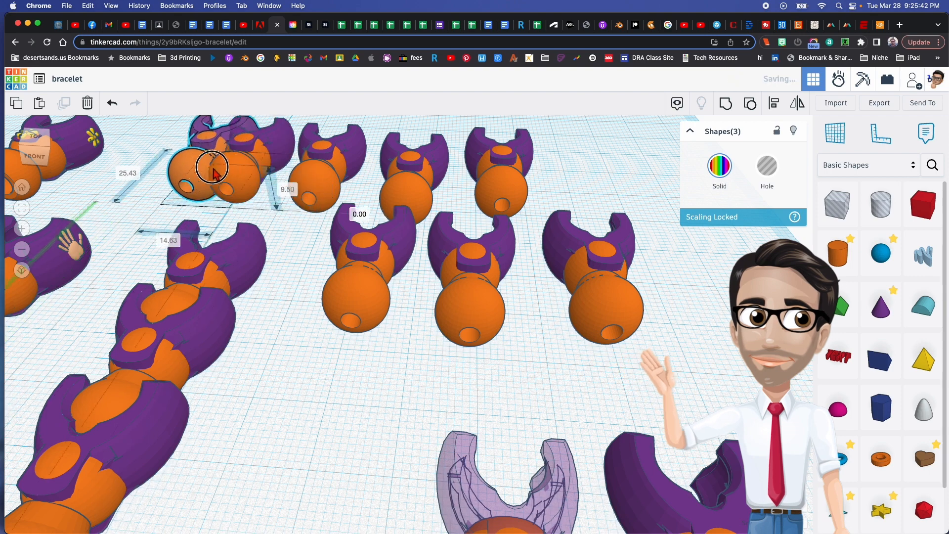
click(437, 193)
click(487, 203)
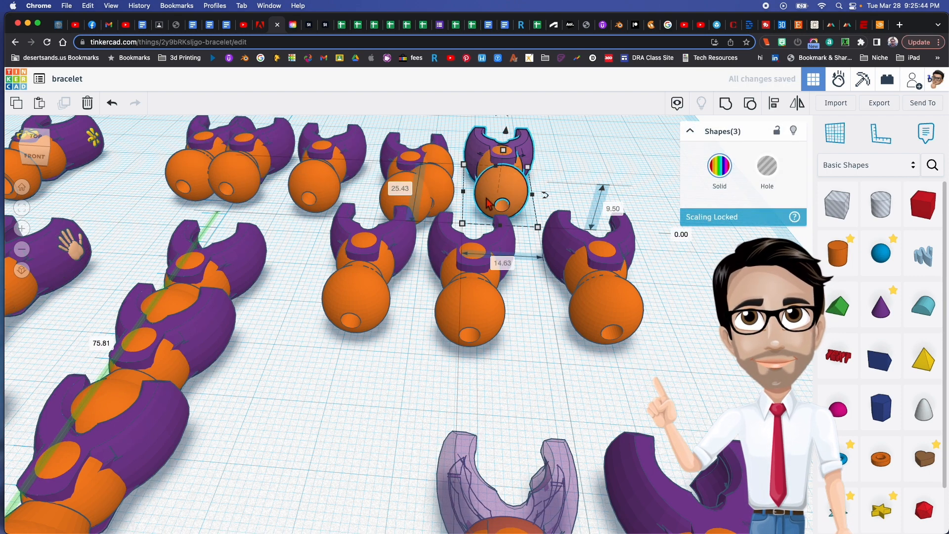
alt+drag(498, 193, 520, 197)
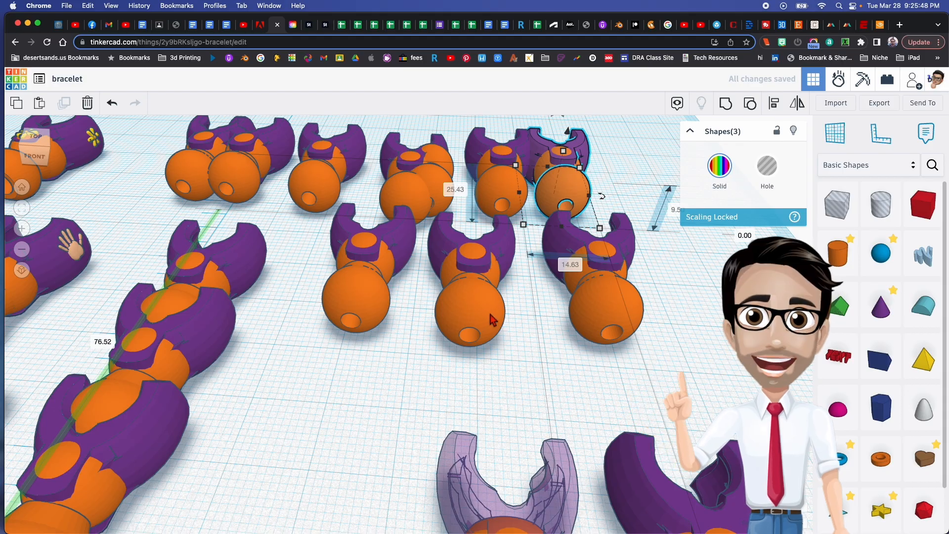
scroll(535, 334, down, 5)
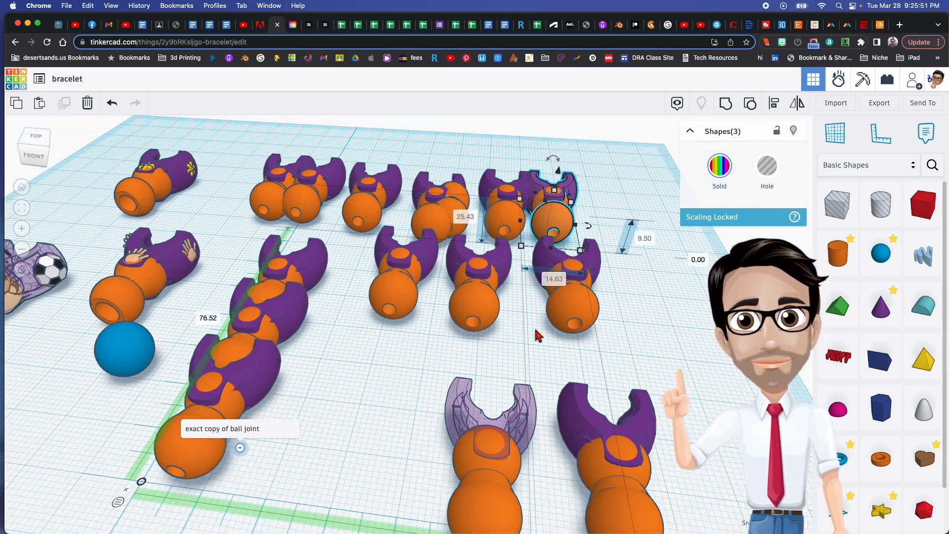
mouse_move(536, 334)
right_down()
mouse_move(492, 301)
mouse_move(423, 276)
mouse_move(470, 312)
mouse_move(548, 333)
right_up()
right_drag(402, 316, 423, 311)
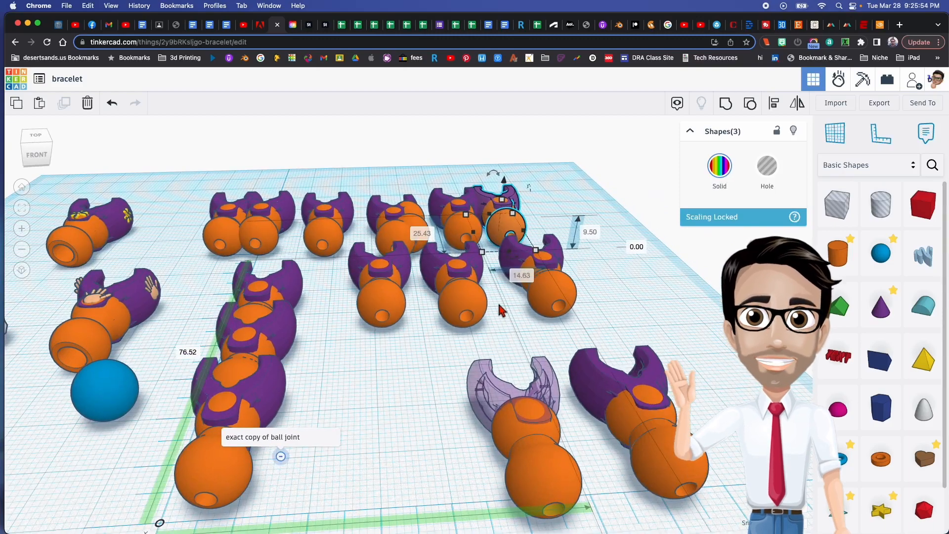
right_drag(567, 332, 487, 325)
click(398, 323)
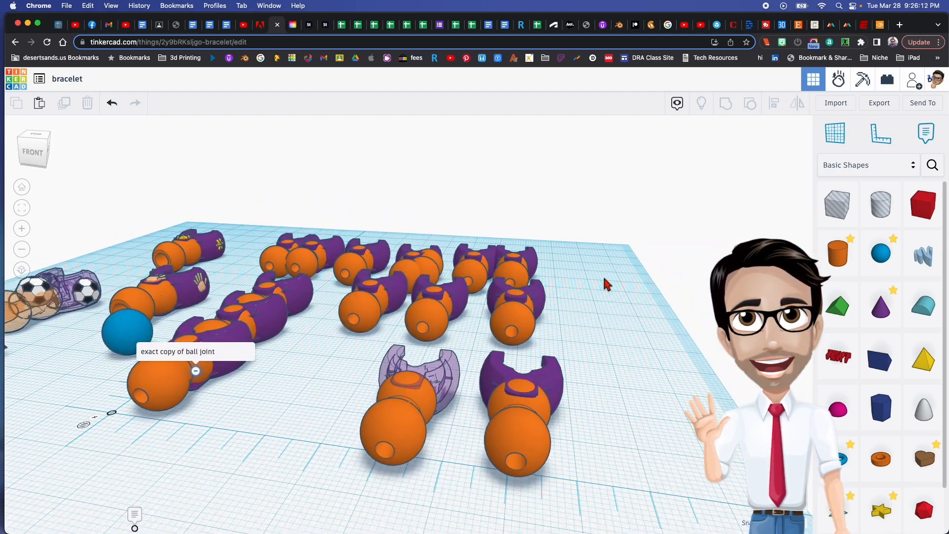